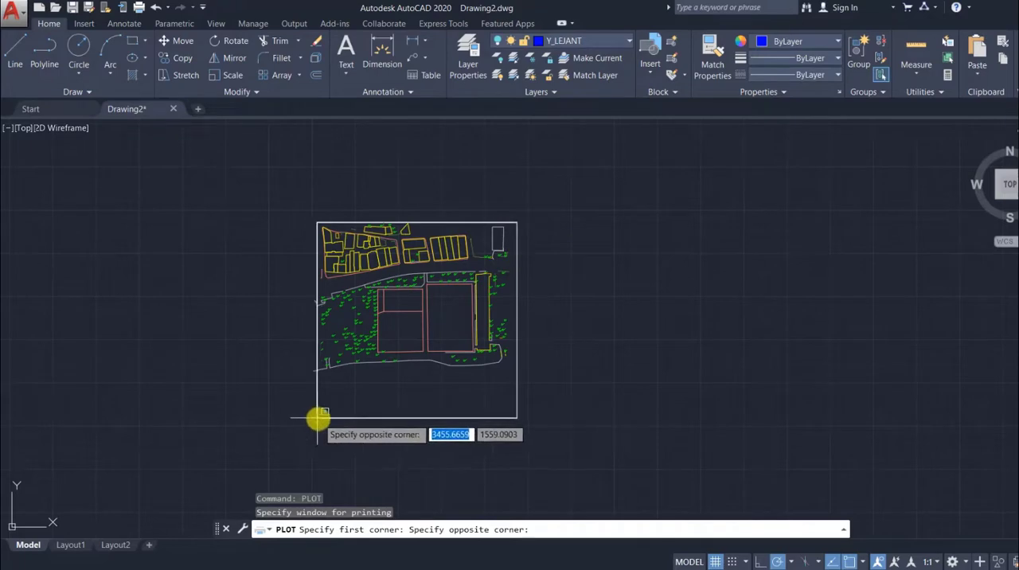
Finish the plot window around the framed site plan and preview the plot.
{"action": "left_click", "coordinate": [311, 417]}
{"action": "left_click", "coordinate": [329, 456]}
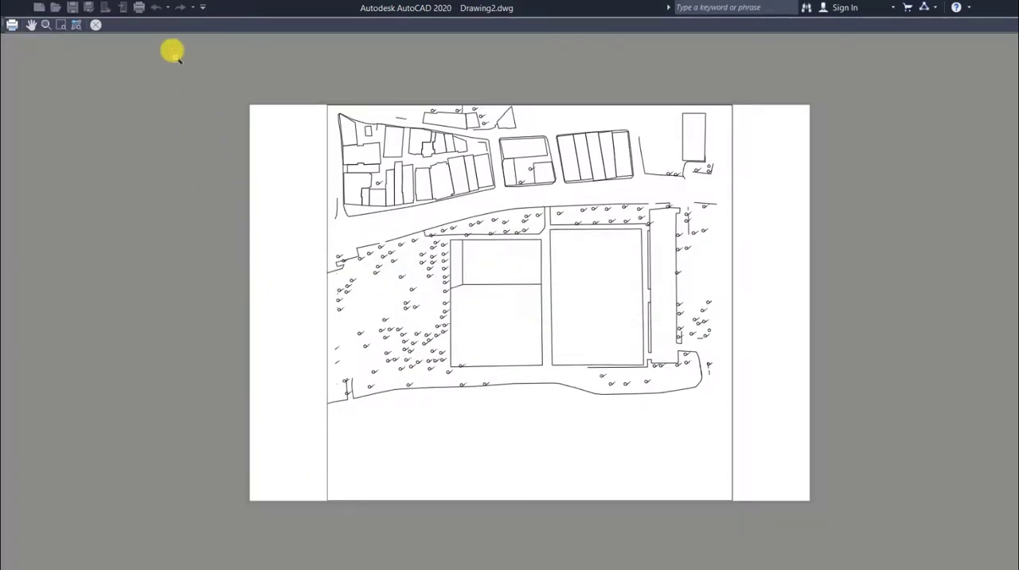
{"action": "left_click", "coordinate": [95, 25]}
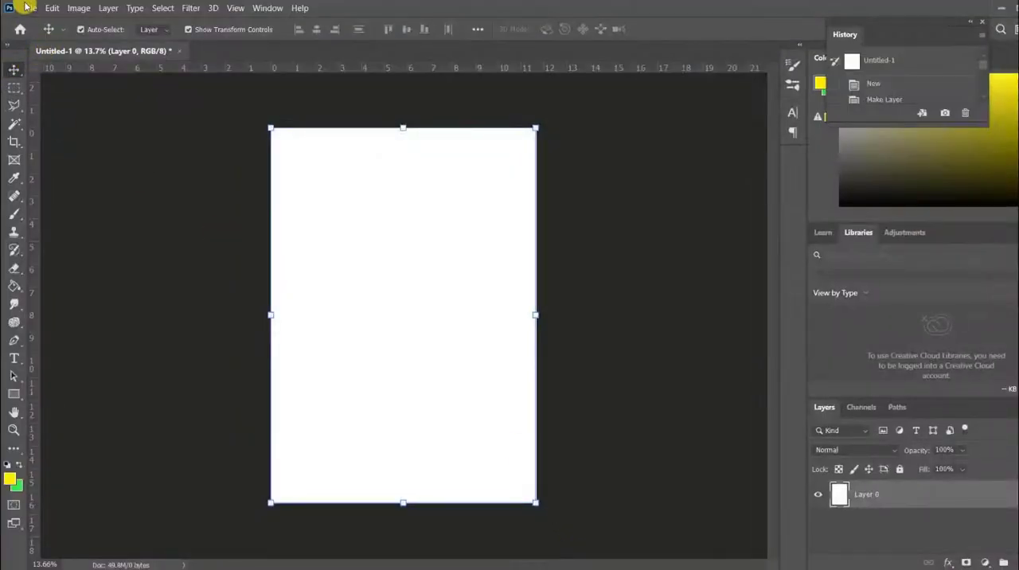
In Photoshop, open Drawing2-Model.pdf at 300 pixels/inch in RGB Color and transfer the plan into the Untitled-1 document.
{"action": "left_click", "coordinate": [29, 8]}
{"action": "left_click", "coordinate": [36, 32]}
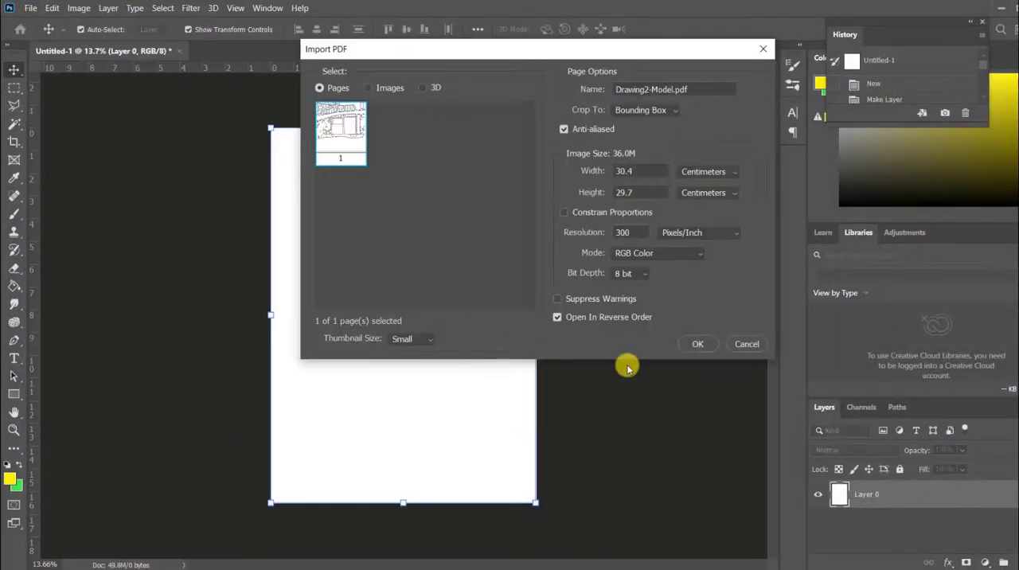
{"action": "left_click", "coordinate": [694, 344]}
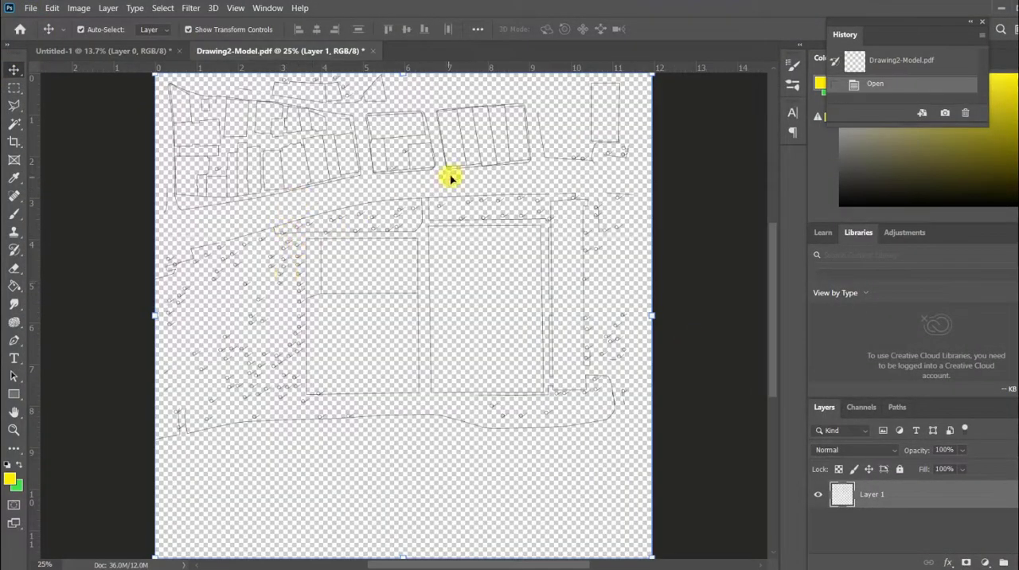
{"action": "mouse_move", "coordinate": [447, 167]}
{"action": "left_mouse_down"}
{"action": "mouse_move", "coordinate": [159, 74]}
{"action": "mouse_move", "coordinate": [122, 53]}
{"action": "mouse_move", "coordinate": [390, 295]}
{"action": "mouse_move", "coordinate": [416, 359]}
{"action": "left_mouse_up"}
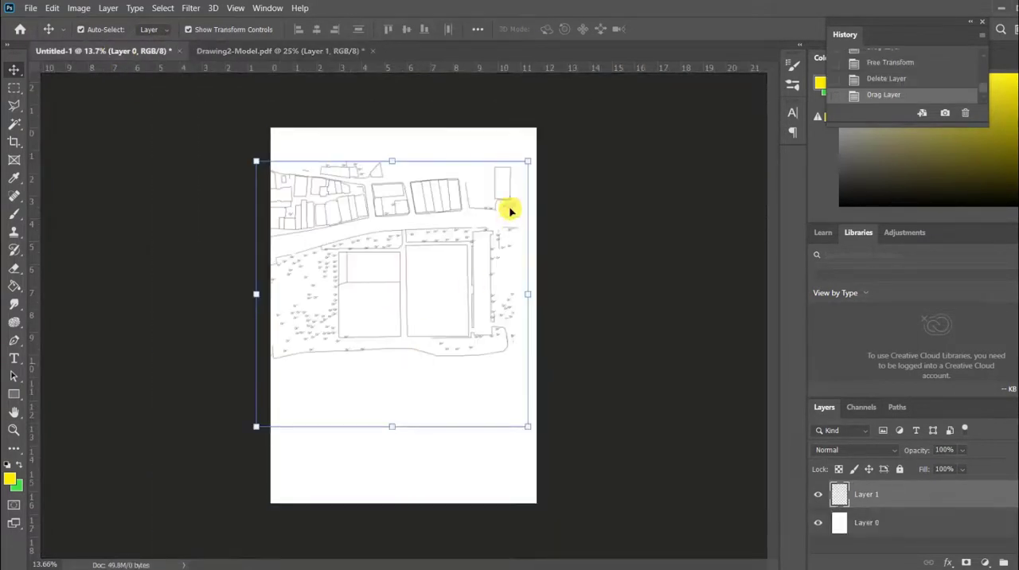
Scale the imported plan to about 50% and place it centred in the lower part of the page.
{"action": "left_click_drag", "start_coordinate": [524, 162], "coordinate": [400, 276]}
{"action": "left_click_drag", "start_coordinate": [339, 331], "coordinate": [423, 372]}
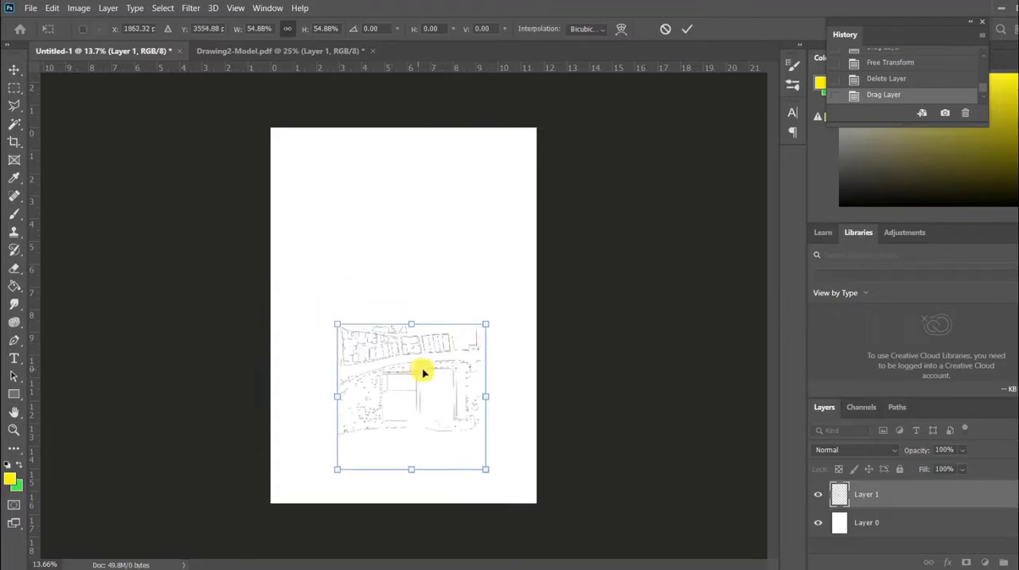
{"action": "left_click_drag", "start_coordinate": [484, 323], "coordinate": [478, 341]}
{"action": "left_click_drag", "start_coordinate": [415, 377], "coordinate": [397, 386]}
{"action": "left_click", "coordinate": [12, 74]}
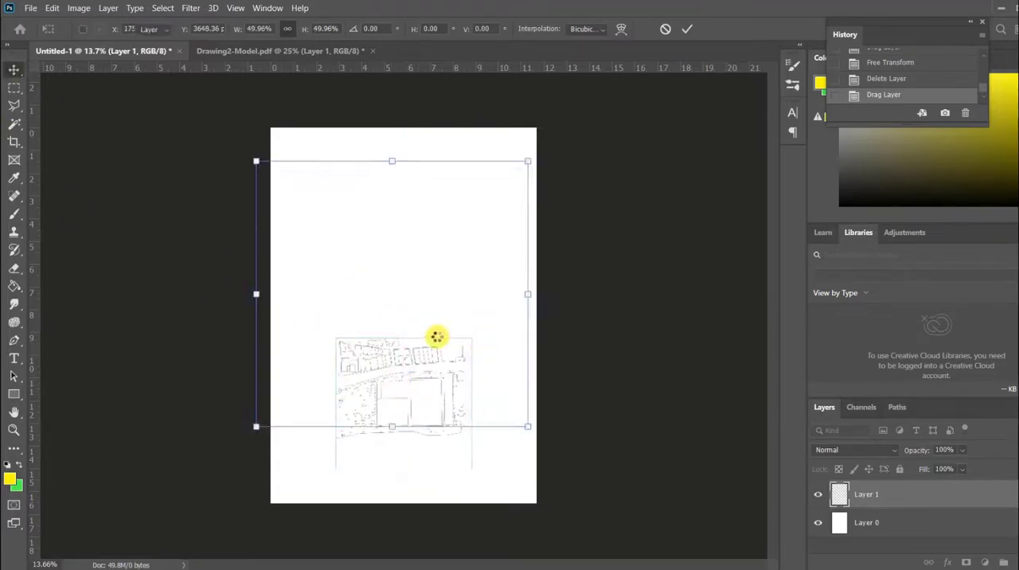
Transform the plan into an isometric view with a 30° rotation and a -30° horizontal skew.
{"action": "left_click", "coordinate": [486, 324]}
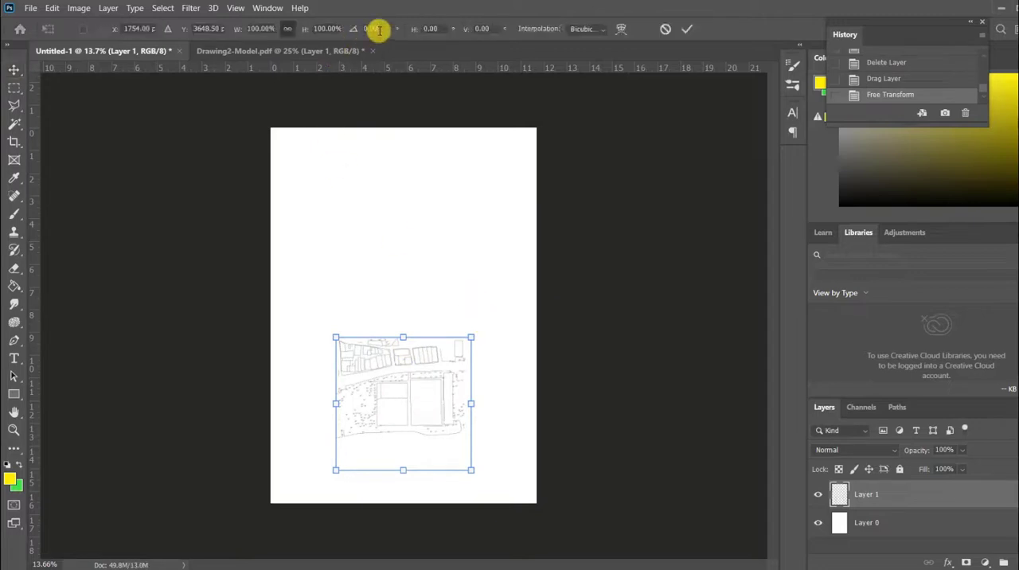
{"action": "type", "text": "30"}
{"action": "key", "text": "Return"}
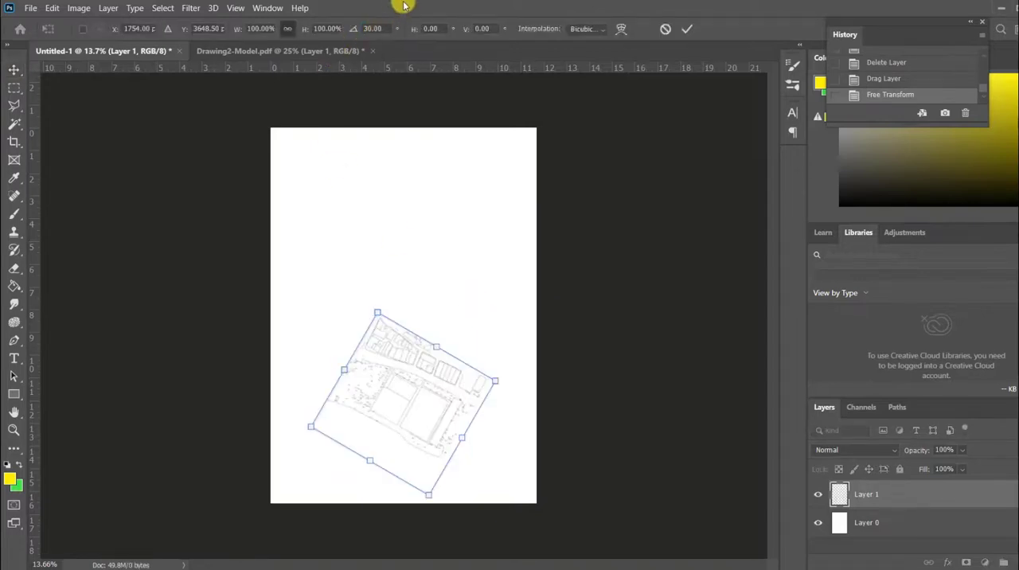
{"action": "left_click", "coordinate": [443, 26]}
{"action": "type", "text": "-"}
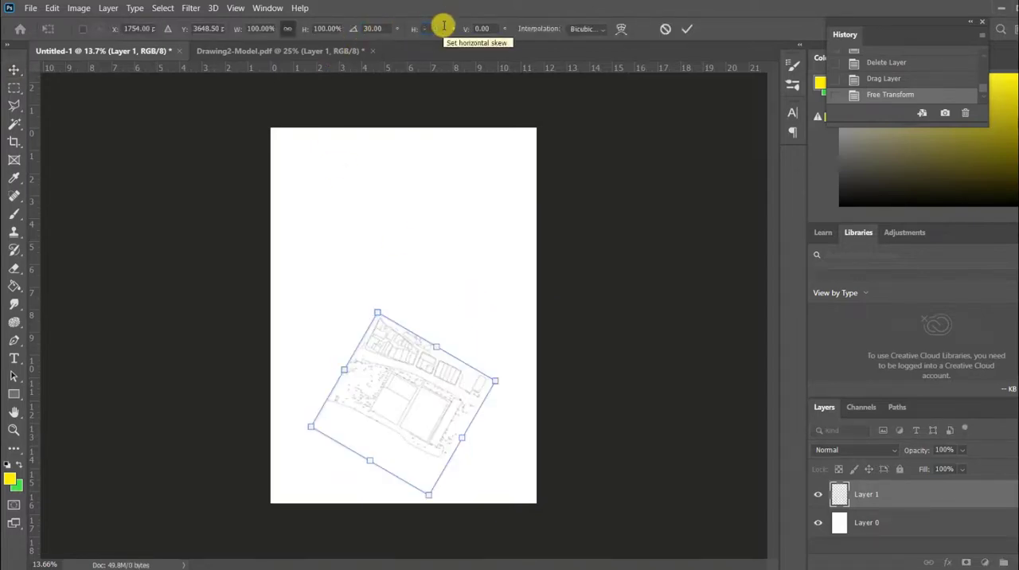
{"action": "type", "text": "30"}
{"action": "key", "text": "Return"}
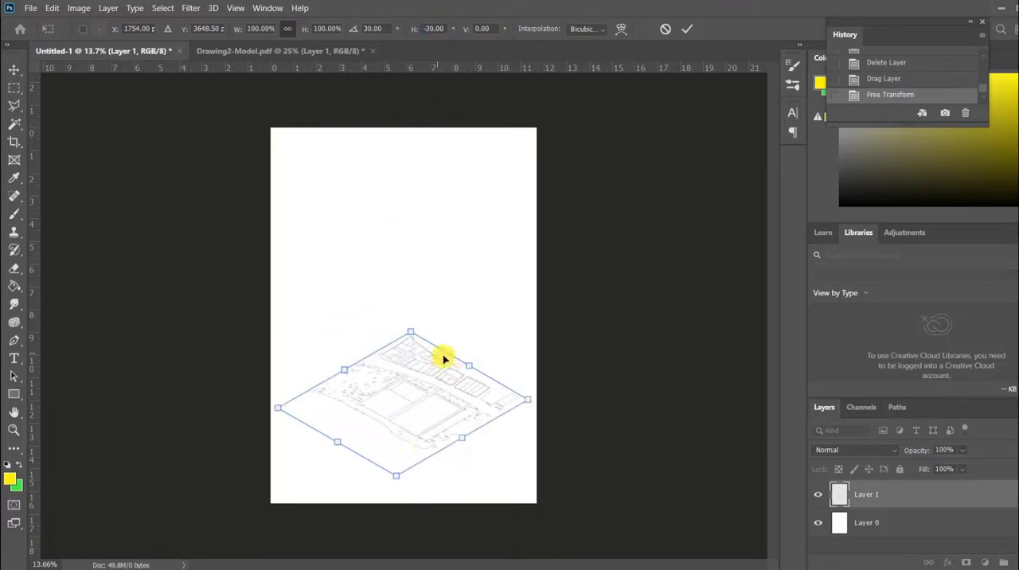
Shrink the isometric plan proportionally and centre it near the bottom of the page.
{"action": "left_click_drag", "start_coordinate": [521, 397], "coordinate": [485, 405]}
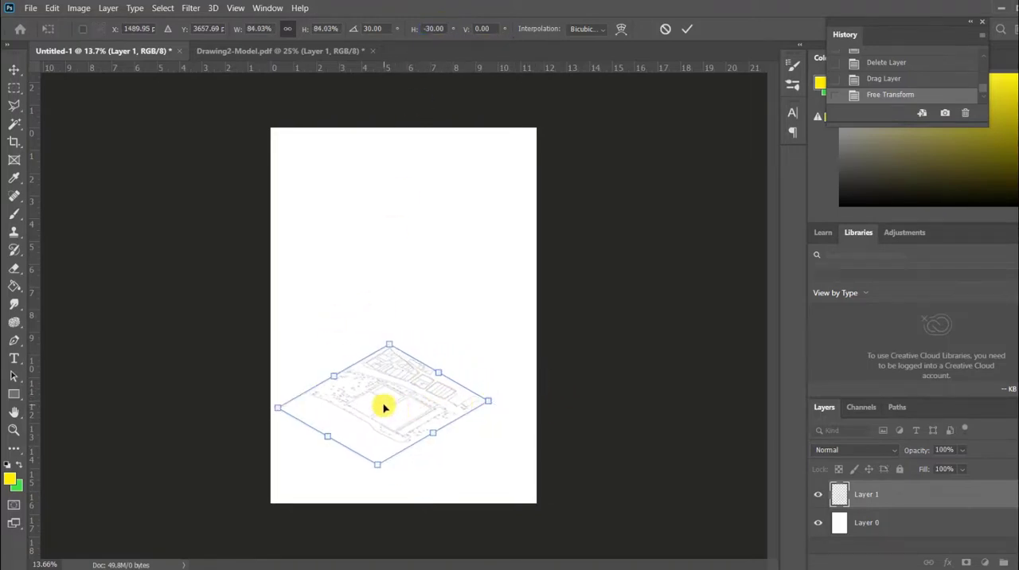
{"action": "left_click_drag", "start_coordinate": [387, 406], "coordinate": [404, 425]}
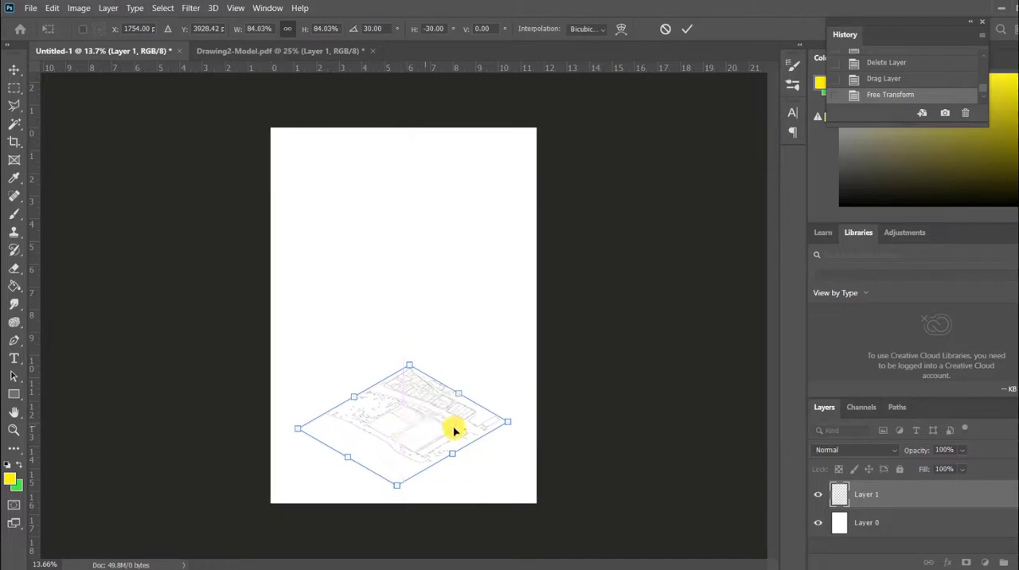
{"action": "left_click_drag", "start_coordinate": [505, 417], "coordinate": [489, 422]}
{"action": "left_click_drag", "start_coordinate": [389, 430], "coordinate": [411, 424]}
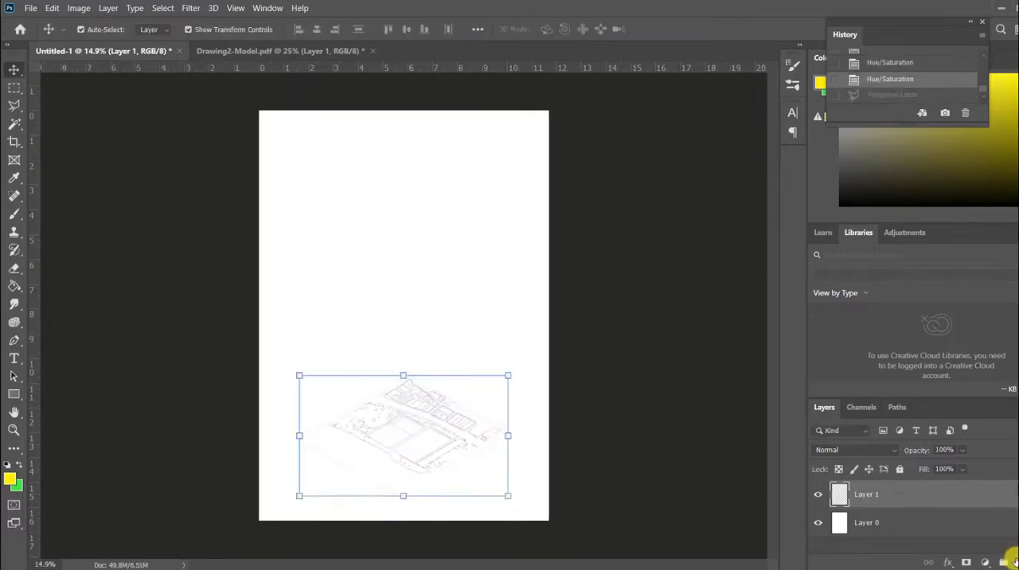
On a new layer, outline the long parcel east of the central path with the Polygonal Lasso and fill it with yellow.
{"action": "left_click", "coordinate": [16, 103]}
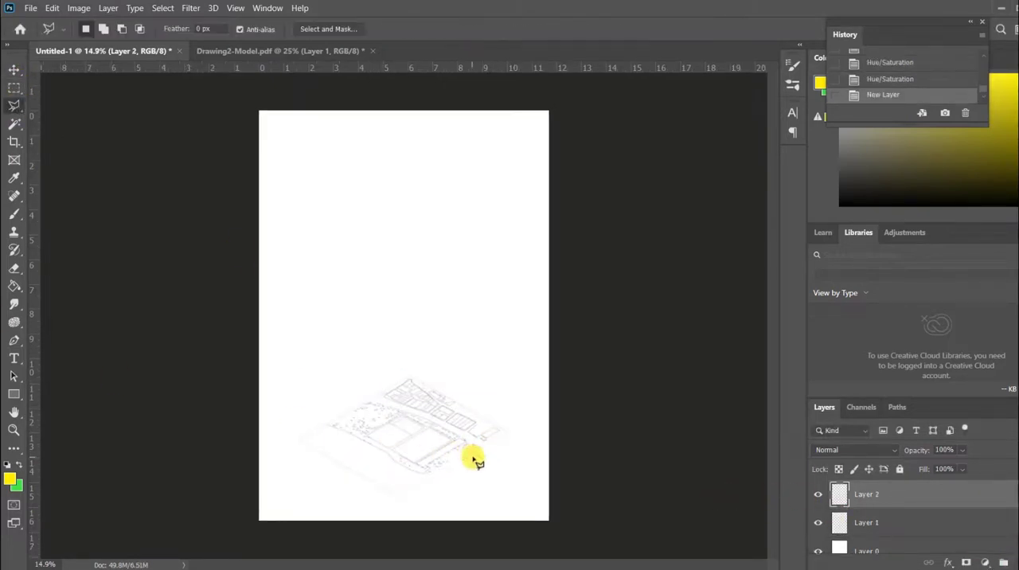
{"action": "scroll", "coordinate": [470, 459], "scroll_direction": "up", "scroll_amount": 5}
{"action": "left_click", "coordinate": [445, 376]}
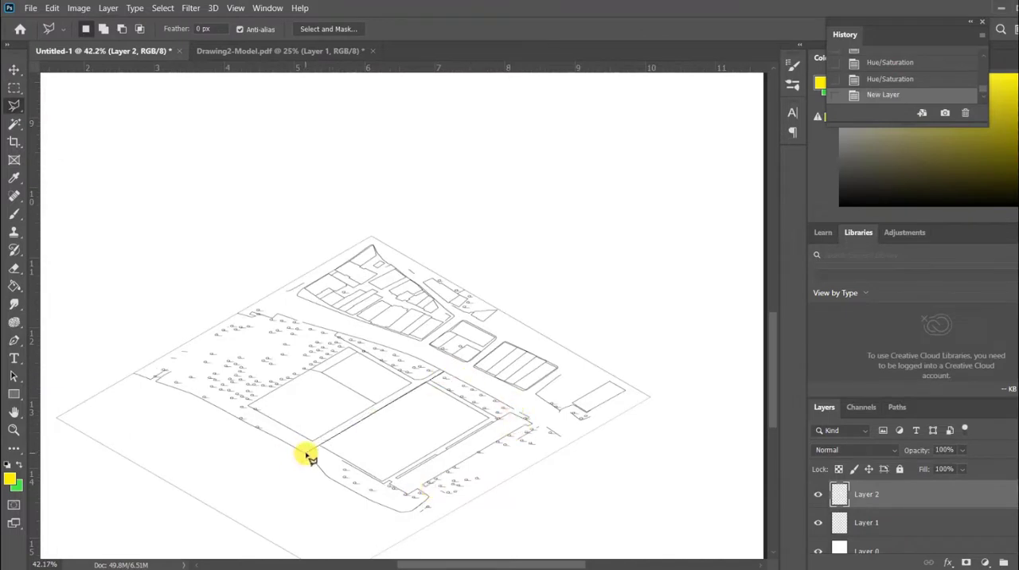
{"action": "left_click", "coordinate": [307, 452]}
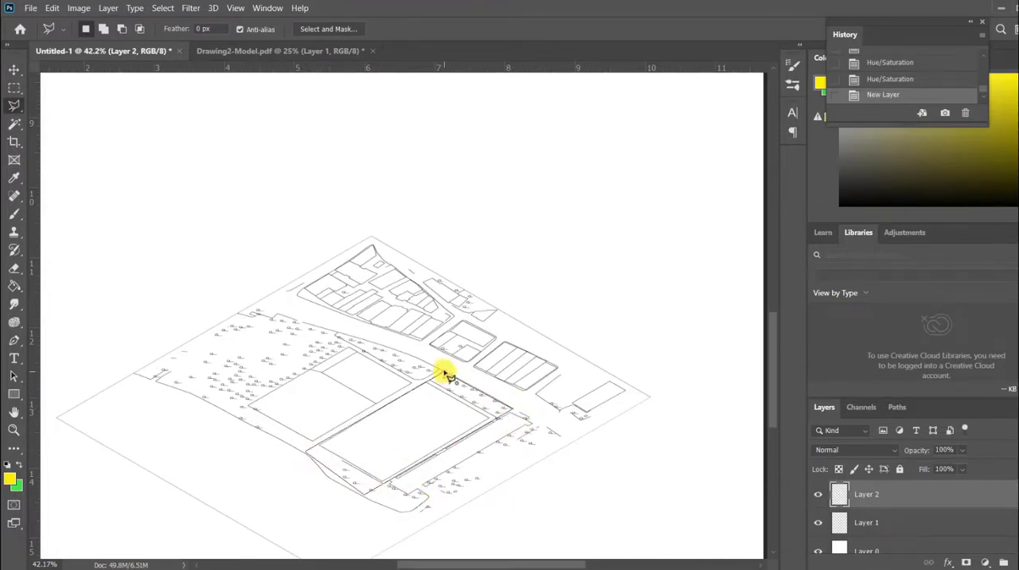
{"action": "left_click", "coordinate": [446, 376]}
{"action": "scroll", "coordinate": [445, 375], "scroll_direction": "down", "scroll_amount": 3}
{"action": "left_click", "coordinate": [15, 285]}
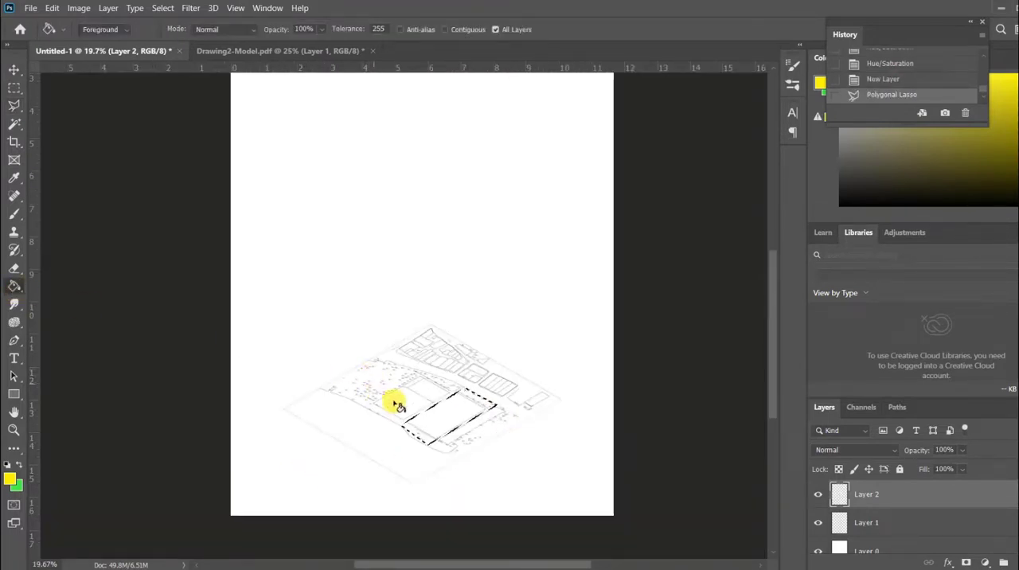
{"action": "left_click", "coordinate": [452, 422]}
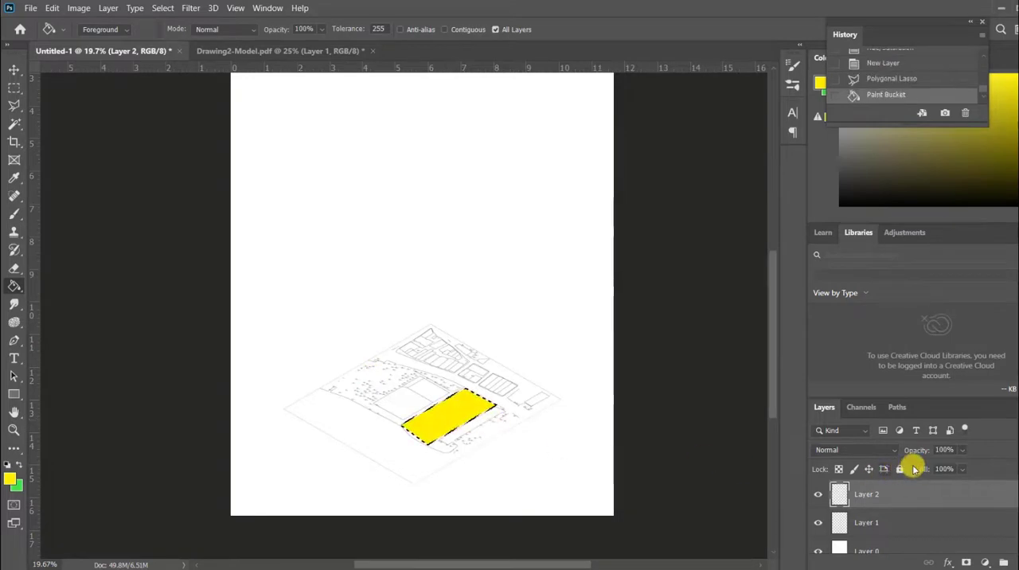
Set the yellow parcel layer's opacity to 60% and clear the selection.
{"action": "left_click", "coordinate": [962, 451]}
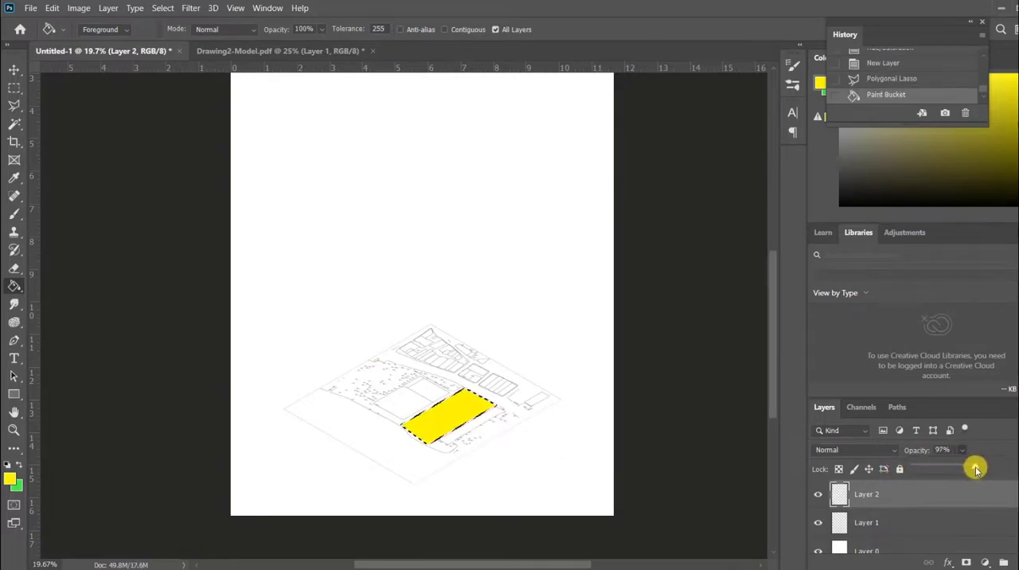
{"action": "left_click_drag", "start_coordinate": [976, 469], "coordinate": [954, 473]}
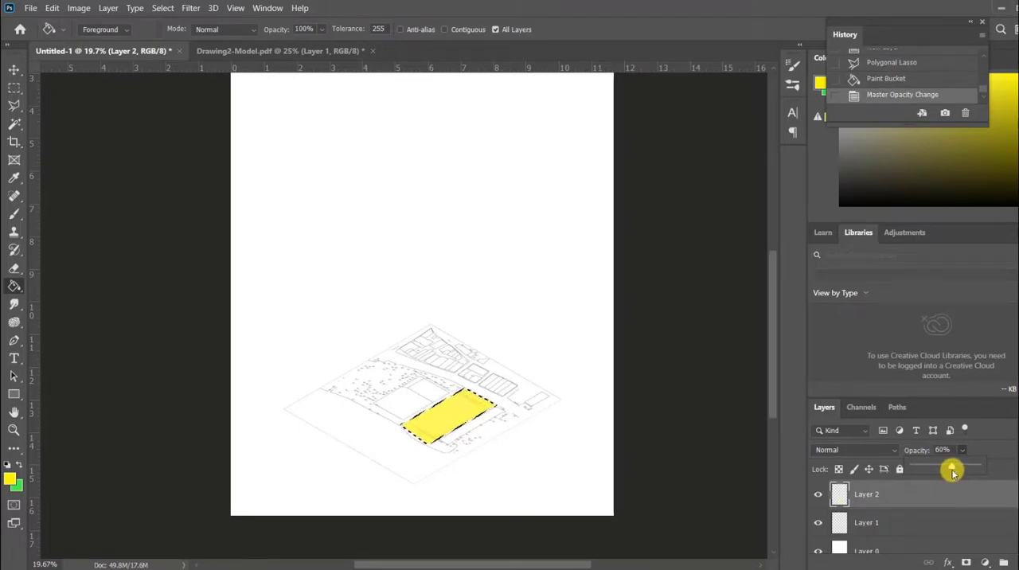
{"action": "left_click", "coordinate": [14, 86]}
{"action": "left_click", "coordinate": [166, 296]}
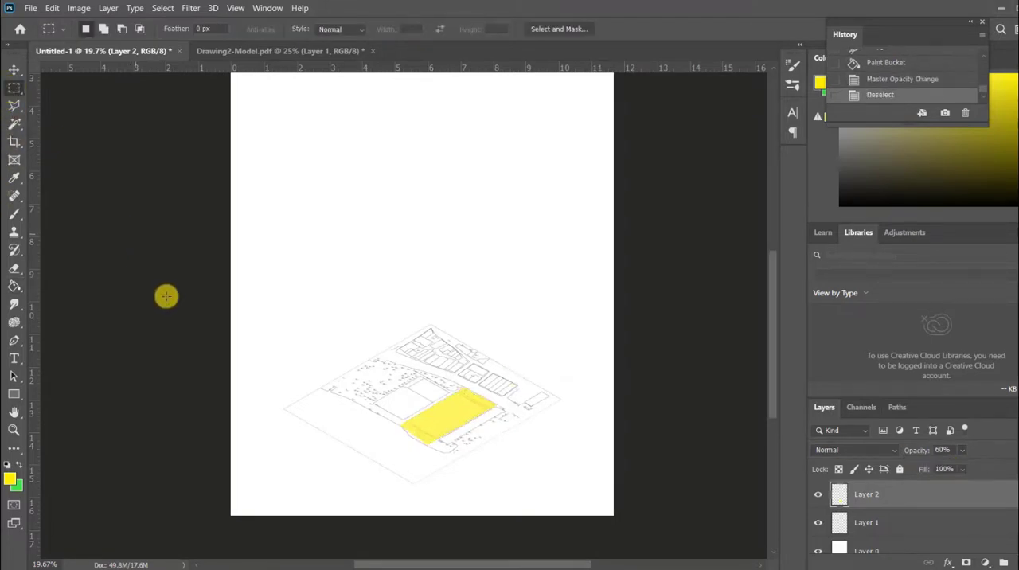
Duplicate the plan and its yellow parcel twice, stacking the copies vertically above the original on the page.
{"action": "scroll", "coordinate": [308, 405], "scroll_direction": "down", "scroll_amount": 2}
{"action": "key", "text": "v"}
{"action": "left_click_drag", "start_coordinate": [432, 461], "coordinate": [428, 169]}
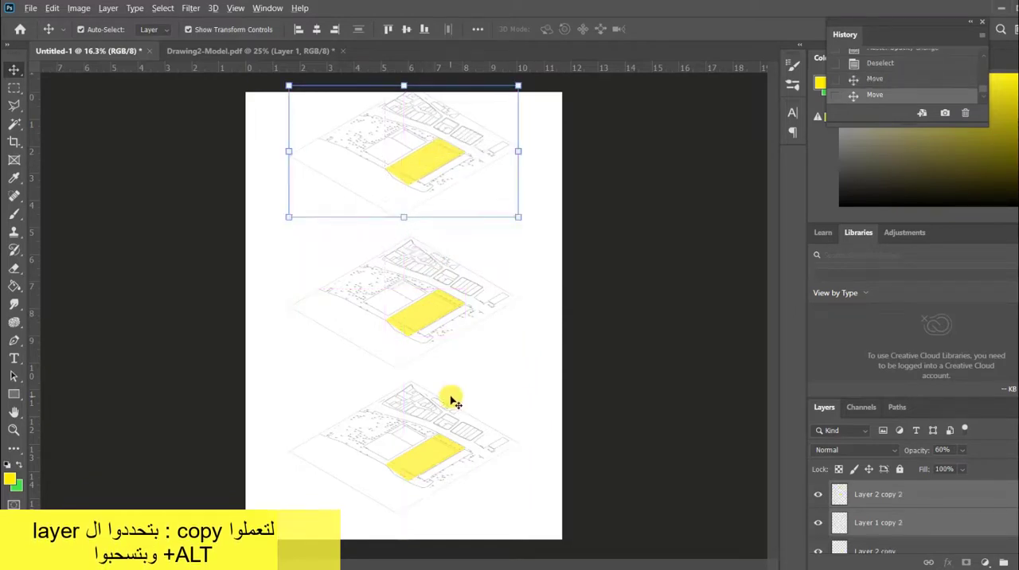
Select all plan and parcel layers, scale them to about 81% and shift the stack toward the page's lower right.
{"action": "scroll", "coordinate": [450, 397], "scroll_direction": "down", "scroll_amount": 1}
{"action": "left_click", "coordinate": [184, 261]}
{"action": "left_click", "coordinate": [898, 495]}
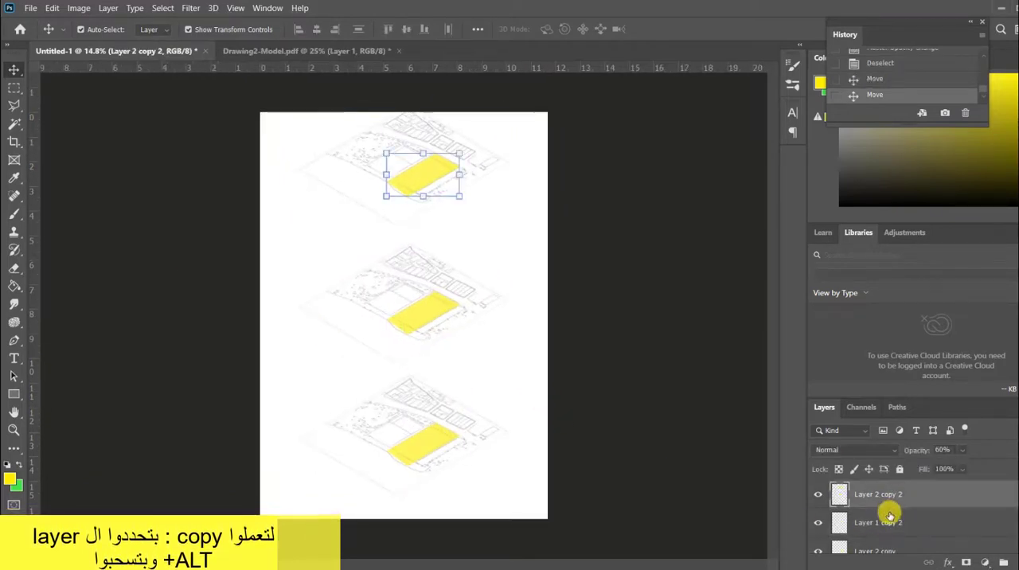
{"action": "scroll", "coordinate": [889, 516], "scroll_direction": "down", "scroll_amount": 3}
{"action": "left_click", "coordinate": [896, 513], "text": "shift"}
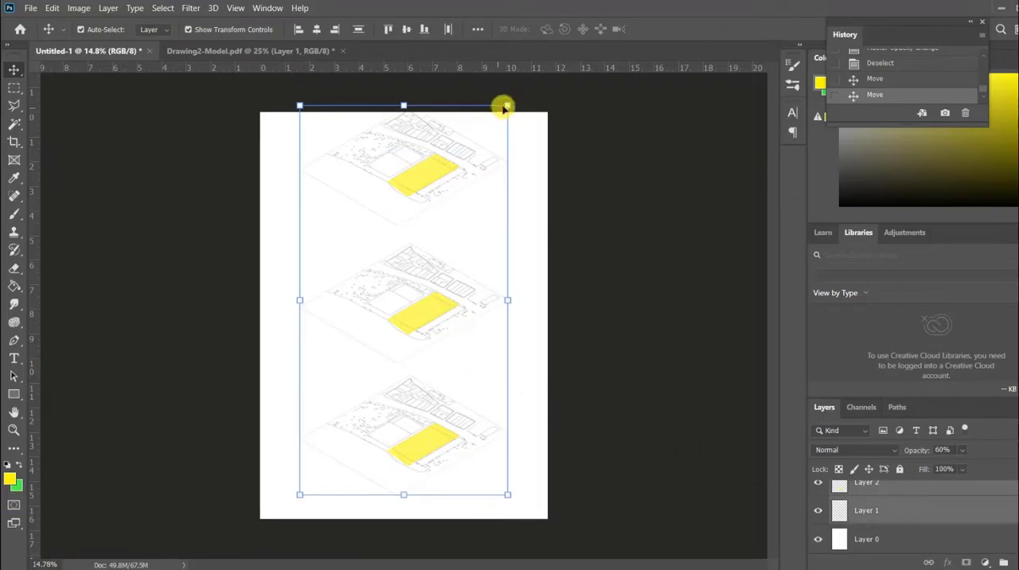
{"action": "left_click_drag", "start_coordinate": [505, 107], "coordinate": [475, 198]}
{"action": "left_click_drag", "start_coordinate": [402, 342], "coordinate": [461, 368]}
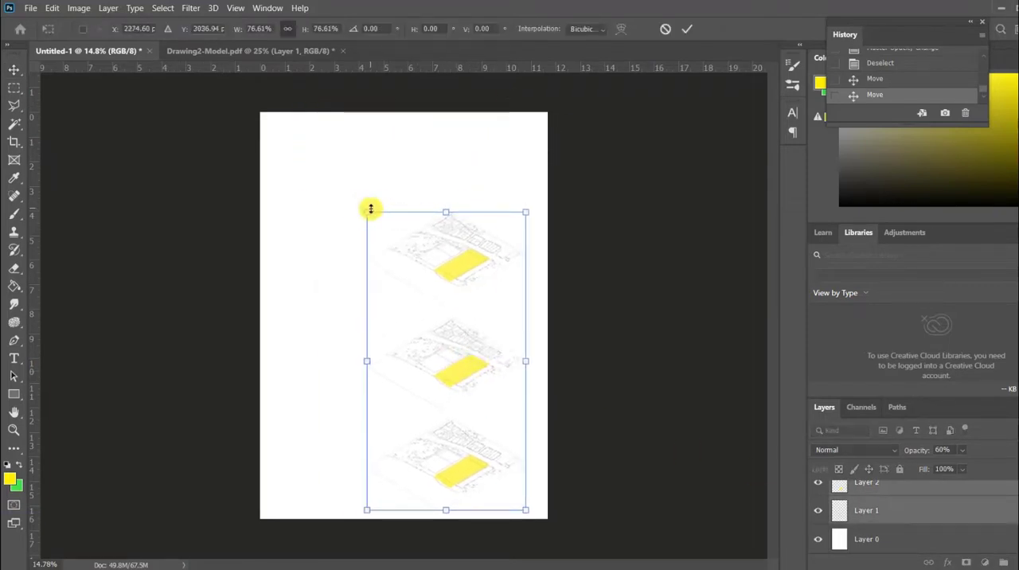
{"action": "left_click_drag", "start_coordinate": [370, 208], "coordinate": [352, 194]}
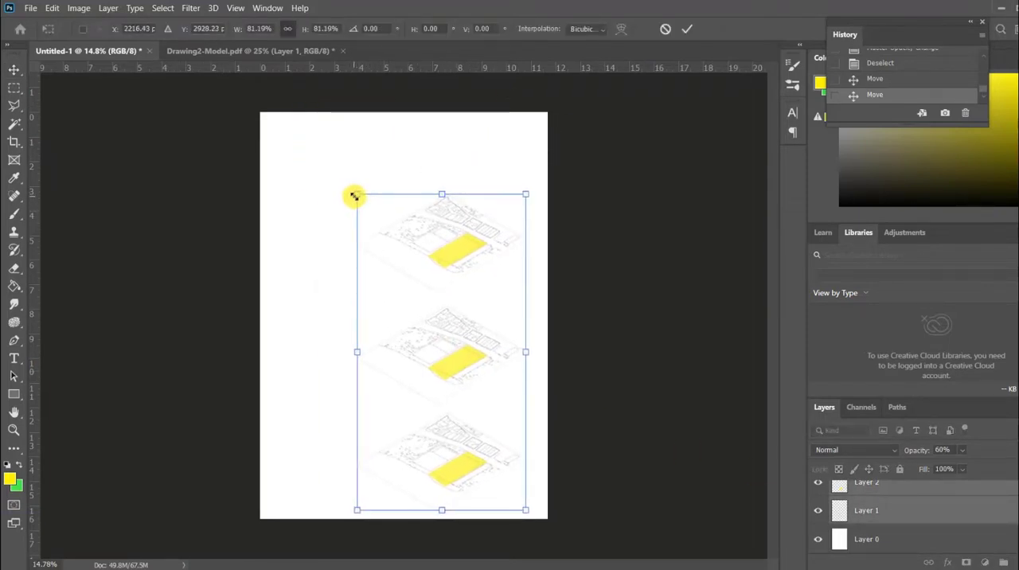
{"action": "key", "text": "Return"}
{"action": "left_click", "coordinate": [617, 351]}
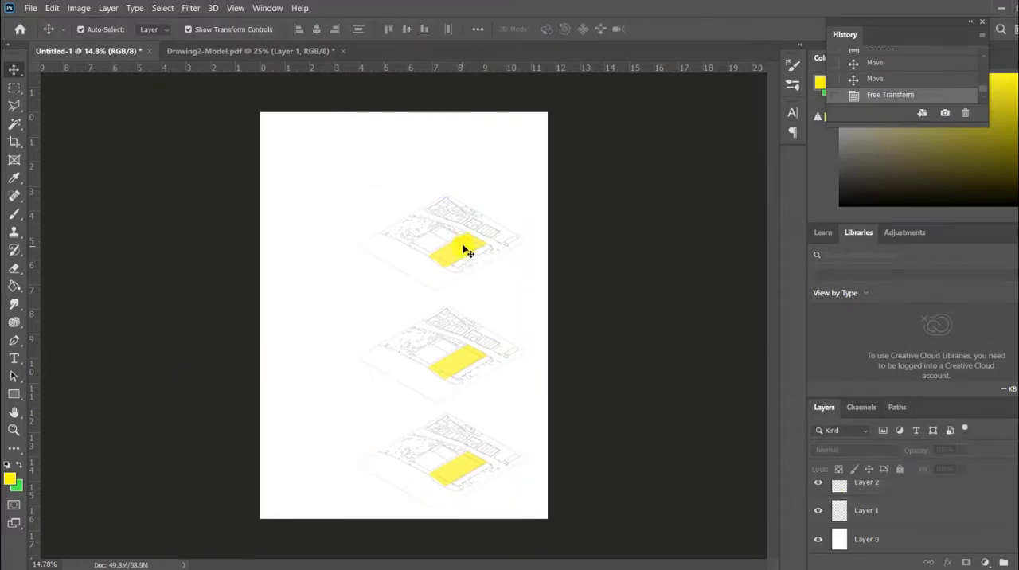
Place a copy of the topmost diagram's yellow parcel directly above that diagram, near the page's top edge.
{"action": "left_click", "coordinate": [464, 250]}
{"action": "left_click_drag", "start_coordinate": [464, 251], "coordinate": [466, 145], "text": "alt"}
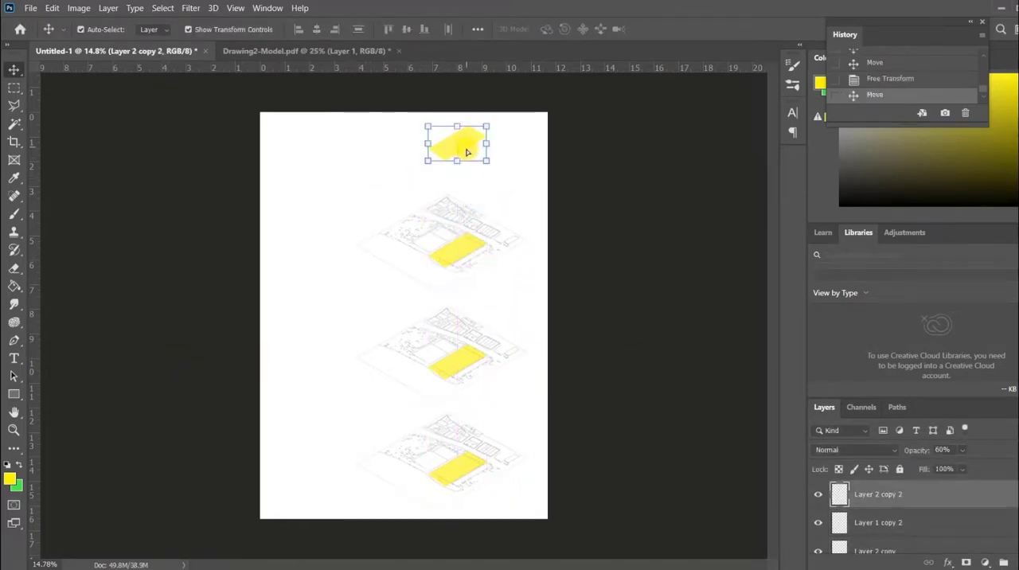
{"action": "left_click", "coordinate": [578, 304]}
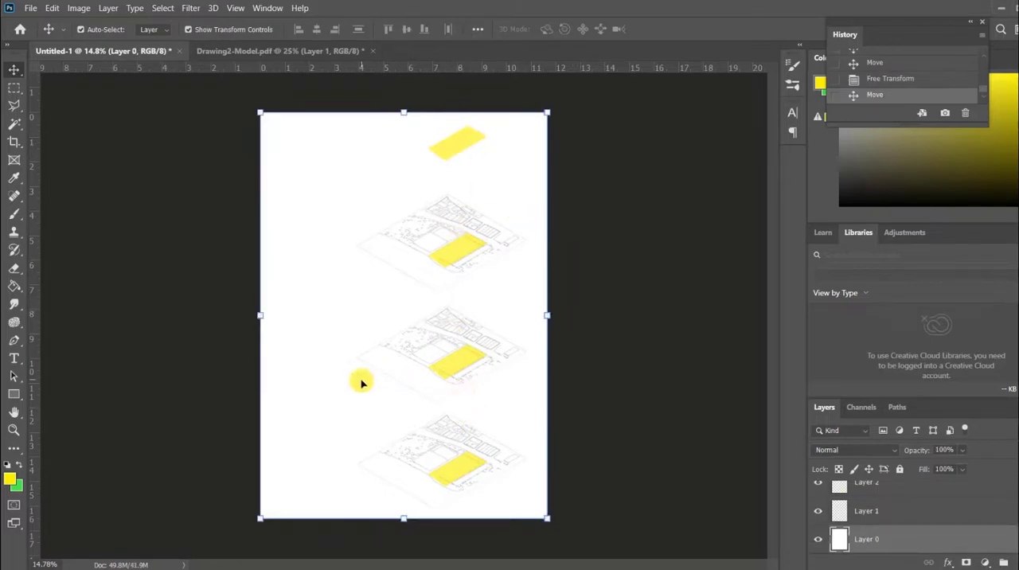
Select all the plan and parcel layers together and try scaling the stack down slightly.
{"action": "left_click", "coordinate": [893, 512]}
{"action": "scroll", "coordinate": [899, 508], "scroll_direction": "up", "scroll_amount": 3}
{"action": "left_click", "coordinate": [883, 494], "text": "shift"}
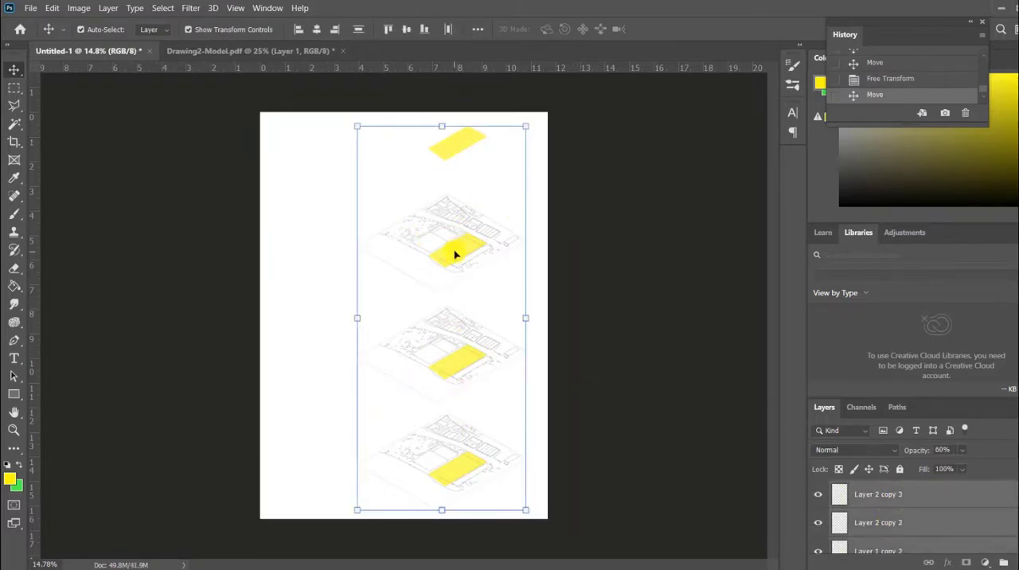
{"action": "left_click_drag", "start_coordinate": [357, 123], "coordinate": [358, 136]}
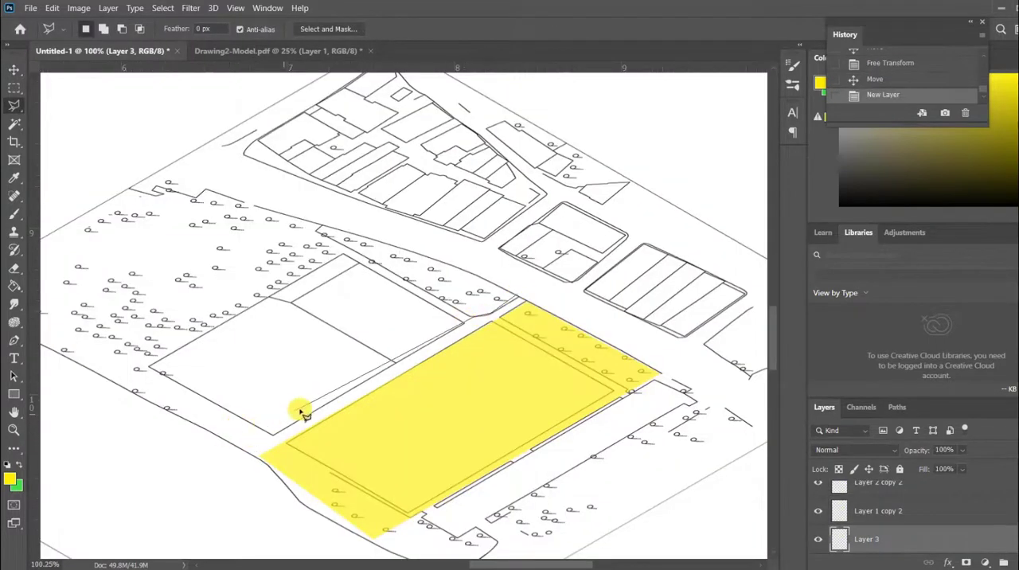
On Layer 3, outline the tree area and parcels west of the middle diagram's yellow parcel with a Polygonal Lasso selection.
{"action": "left_click", "coordinate": [277, 434]}
{"action": "left_click", "coordinate": [244, 449]}
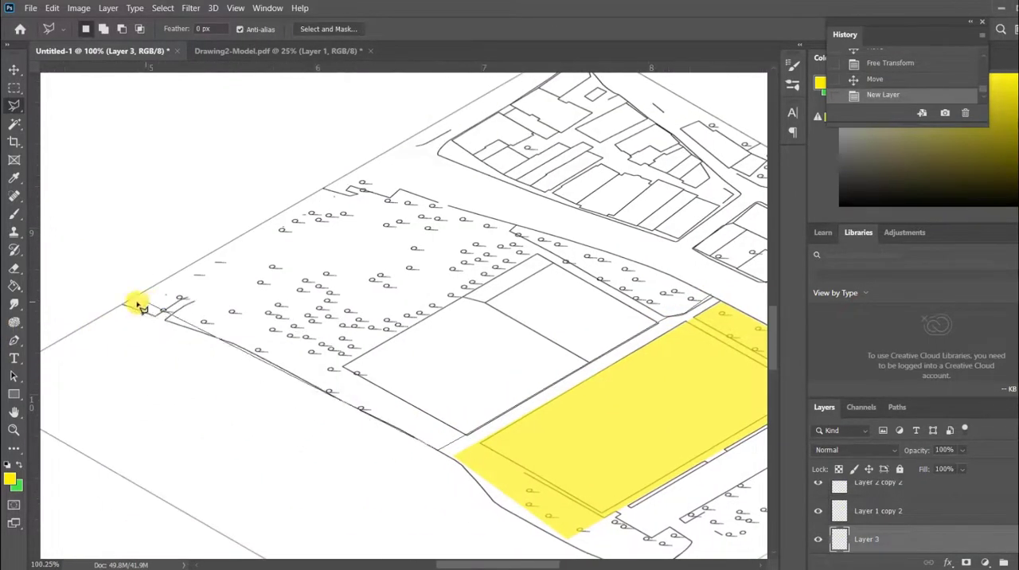
{"action": "left_click", "coordinate": [348, 172]}
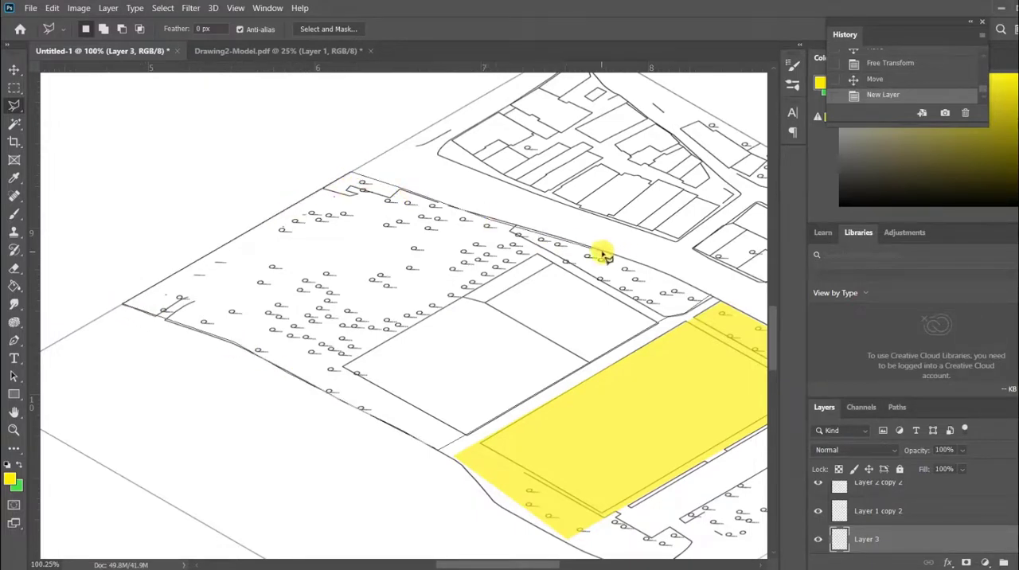
{"action": "double_click", "coordinate": [713, 296]}
{"action": "scroll", "coordinate": [355, 283], "scroll_direction": "down", "scroll_amount": 4}
{"action": "scroll", "coordinate": [355, 284], "scroll_direction": "down", "scroll_amount": 5}
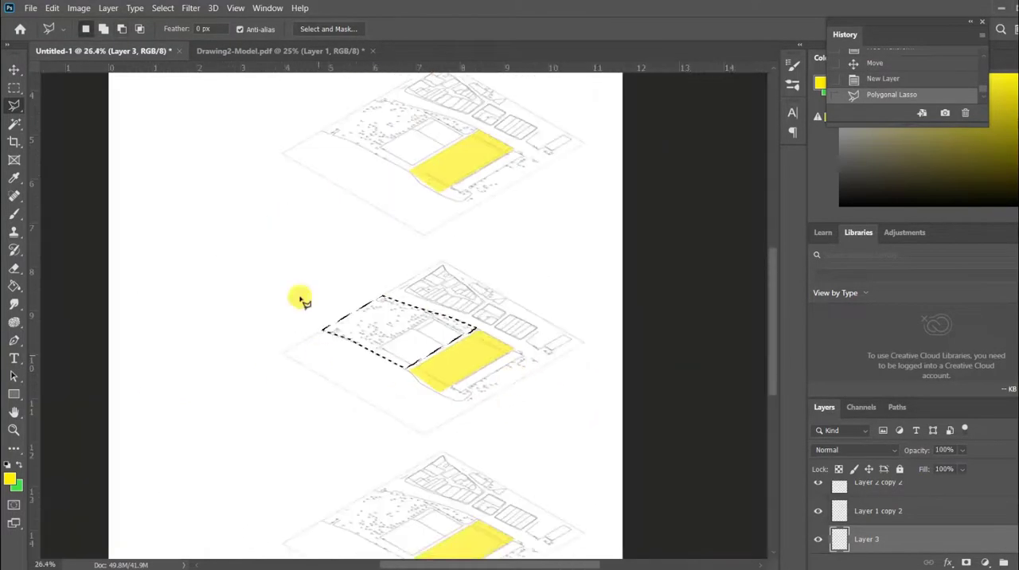
Fill the outlined area west of the middle diagram's yellow parcel with green, set Layer 3's opacity to 84% and deselect.
{"action": "left_click", "coordinate": [17, 465]}
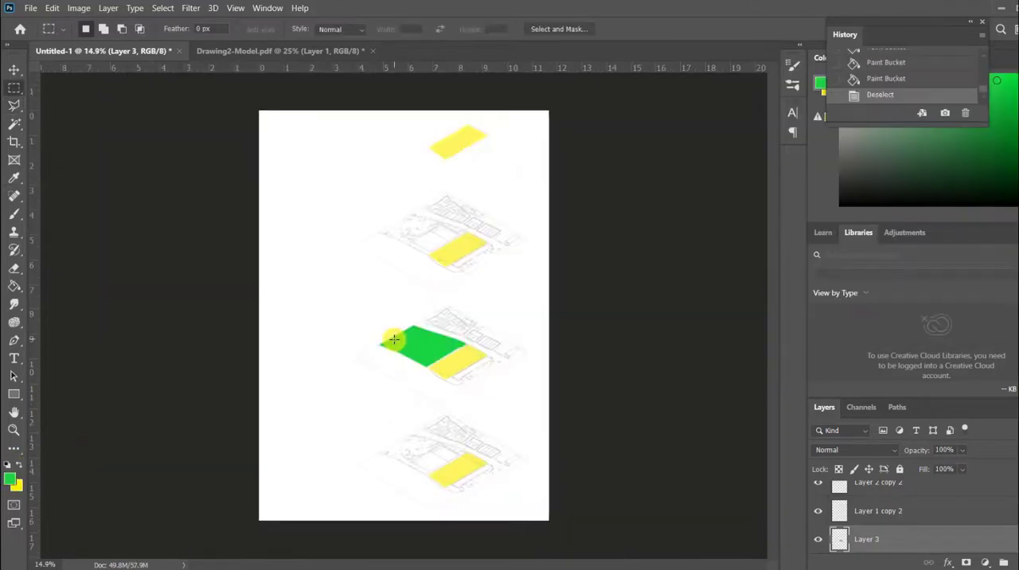
{"action": "key", "text": "ctrl+z"}
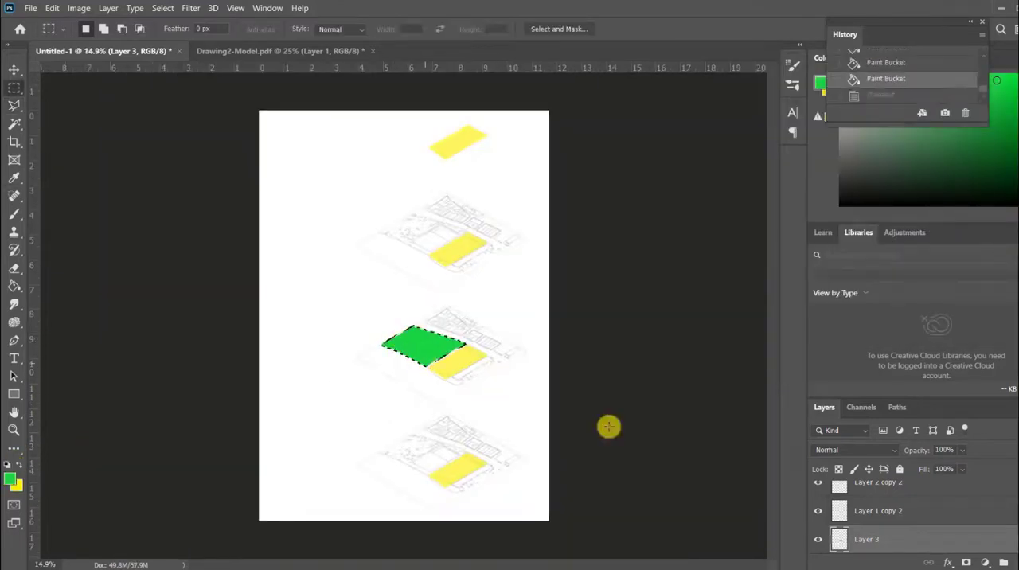
{"action": "left_click", "coordinate": [962, 449]}
{"action": "left_click_drag", "start_coordinate": [974, 467], "coordinate": [954, 471]}
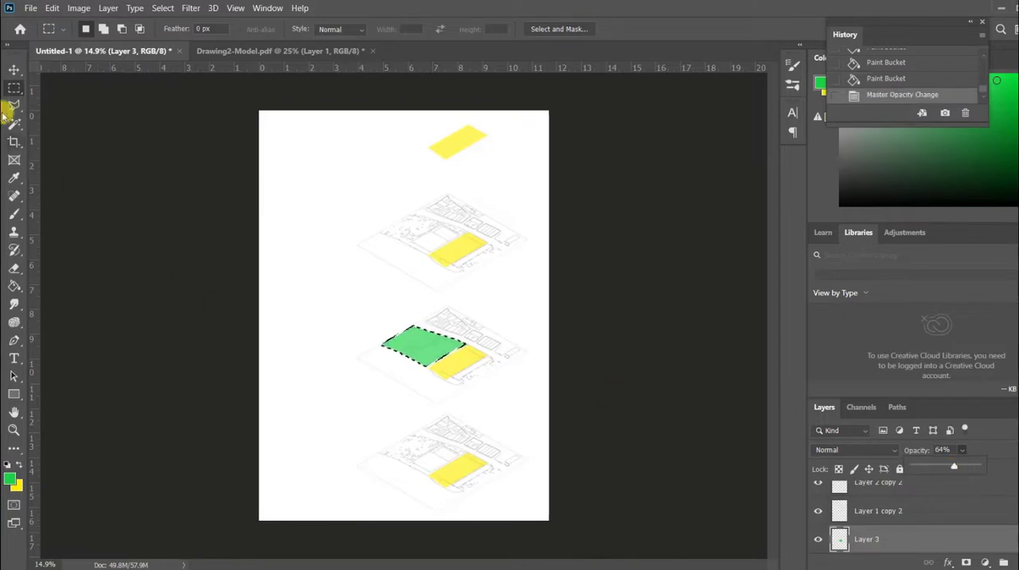
{"action": "key", "text": "ctrl+d"}
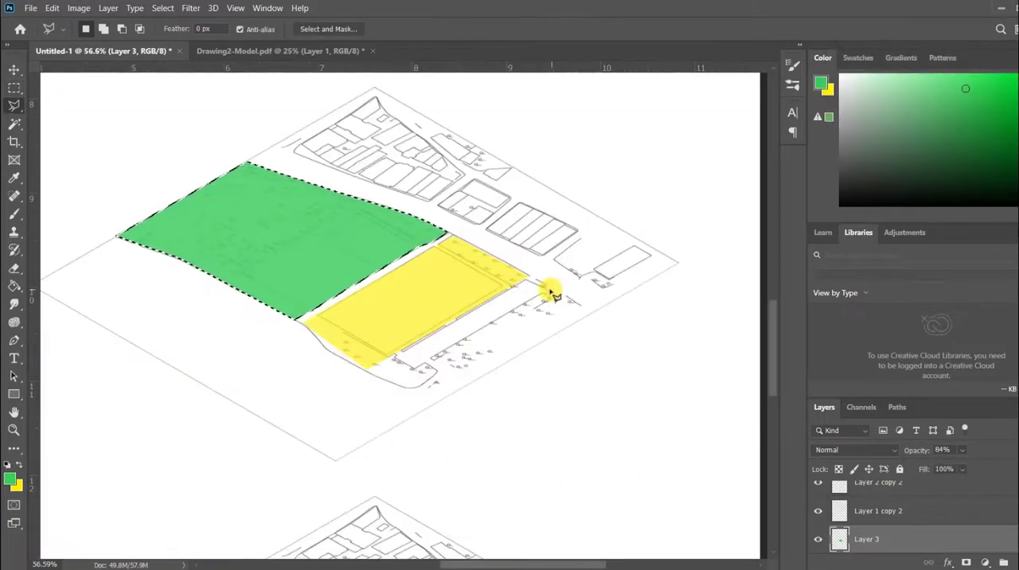
{"action": "key", "text": "ctrl+d"}
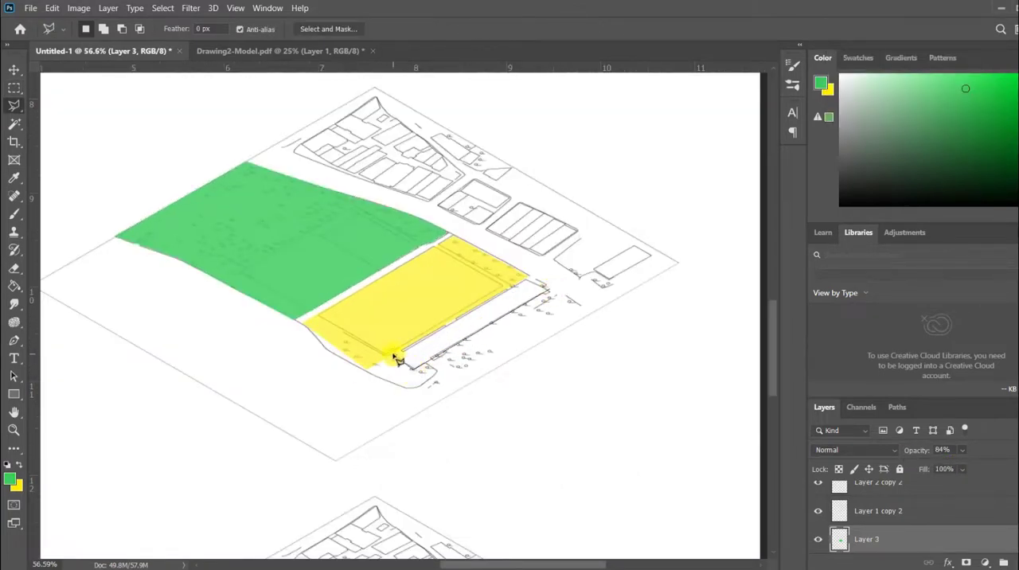
Outline the tree strip southeast of the middle diagram's yellow parcel with the Polygonal Lasso, fill it with green and deselect.
{"action": "left_click", "coordinate": [431, 401]}
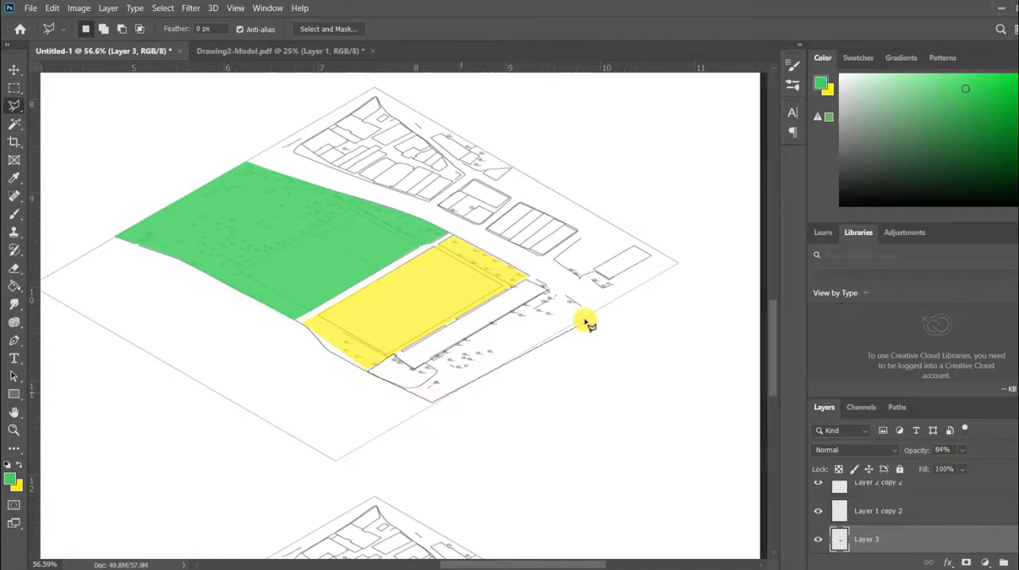
{"action": "left_click", "coordinate": [549, 299]}
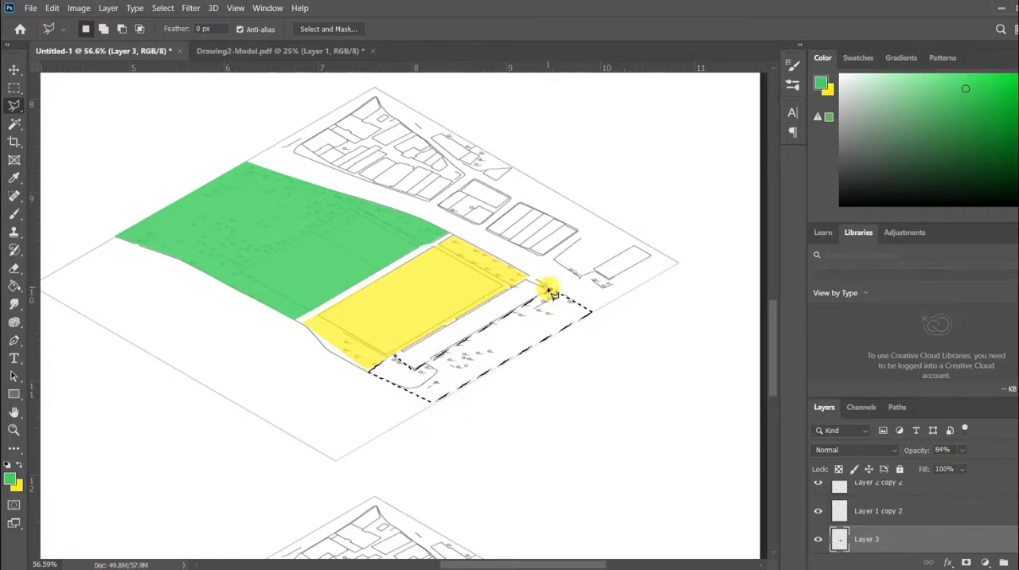
{"action": "left_click", "coordinate": [15, 285]}
{"action": "left_click", "coordinate": [525, 354]}
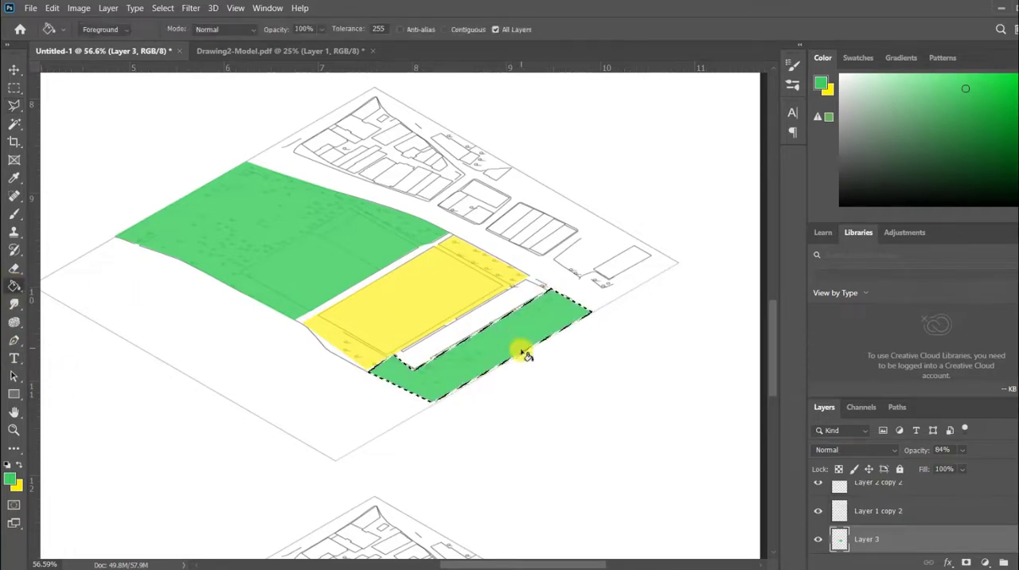
{"action": "left_click", "coordinate": [15, 87]}
{"action": "left_click", "coordinate": [272, 232]}
{"action": "scroll", "coordinate": [489, 357], "scroll_direction": "down", "scroll_amount": 5}
{"action": "scroll", "coordinate": [487, 368], "scroll_direction": "down", "scroll_amount": 1}
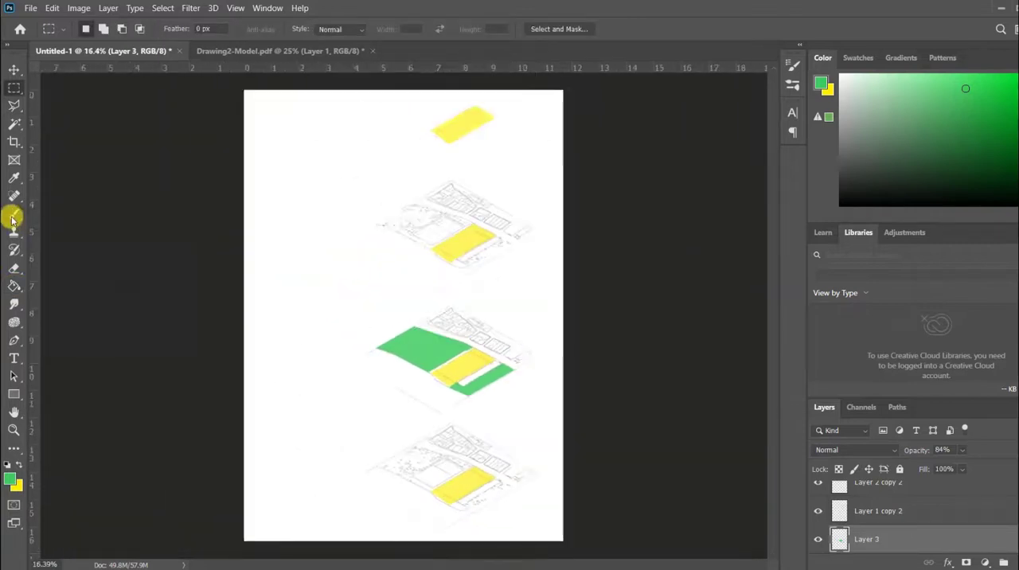
Set up the Brush tool with the tree8 brush at a size of 28 px.
{"action": "left_click", "coordinate": [14, 213]}
{"action": "left_click", "coordinate": [97, 30]}
{"action": "scroll", "coordinate": [166, 179], "scroll_direction": "down", "scroll_amount": 10}
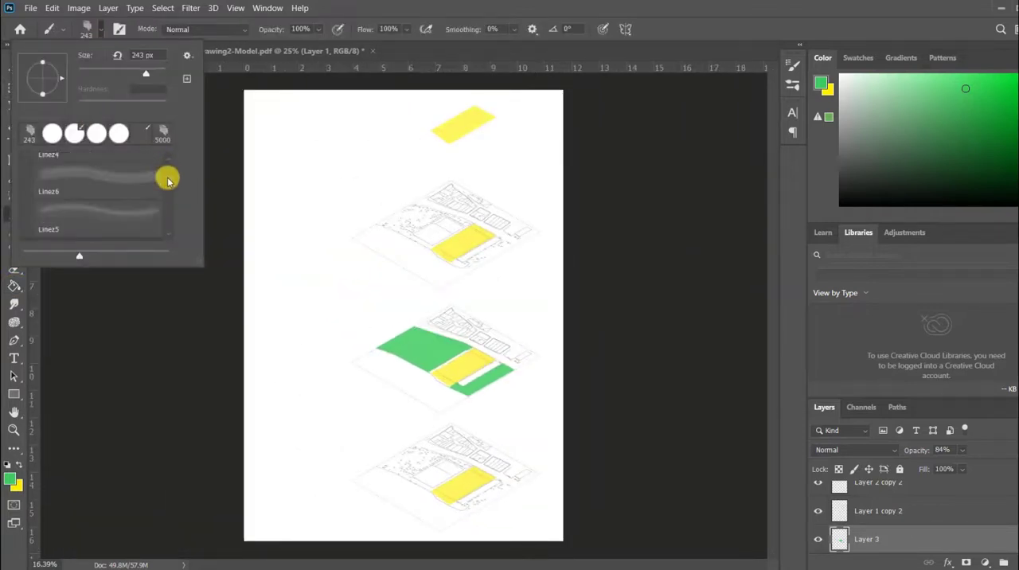
{"action": "left_click", "coordinate": [102, 196]}
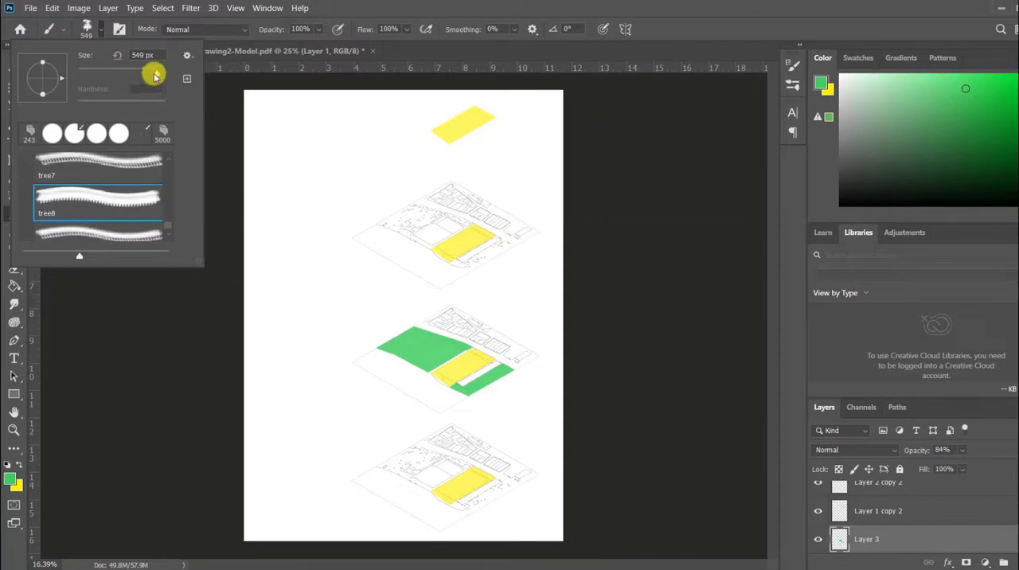
{"action": "left_click_drag", "start_coordinate": [158, 74], "coordinate": [97, 74]}
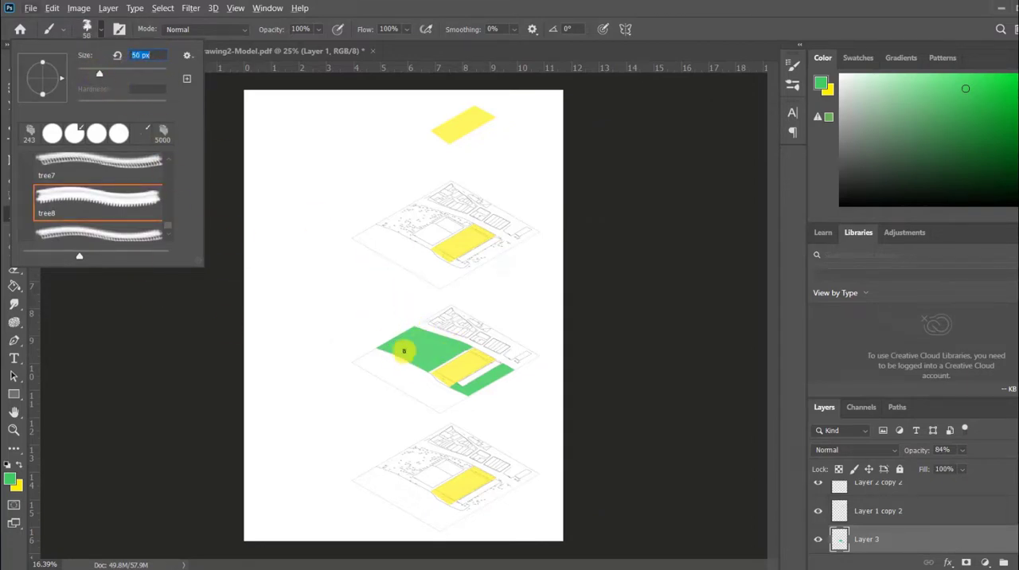
{"action": "left_click", "coordinate": [422, 338]}
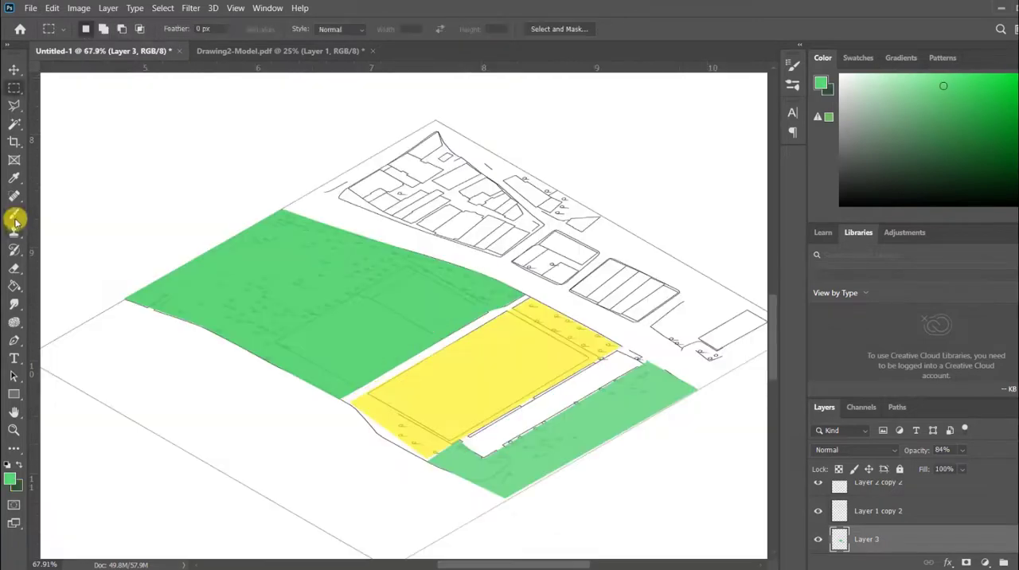
{"action": "left_click", "coordinate": [14, 217]}
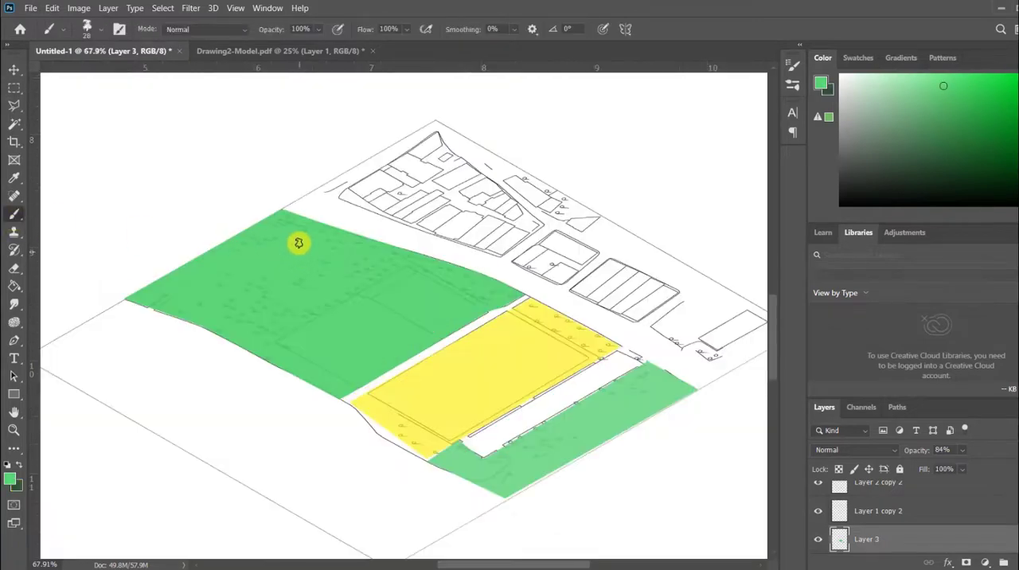
Enable the tree brush's scattering with Scatter 500%, Count 5 and Count Jitter 23%.
{"action": "left_click", "coordinate": [793, 87]}
{"action": "left_click", "coordinate": [520, 59]}
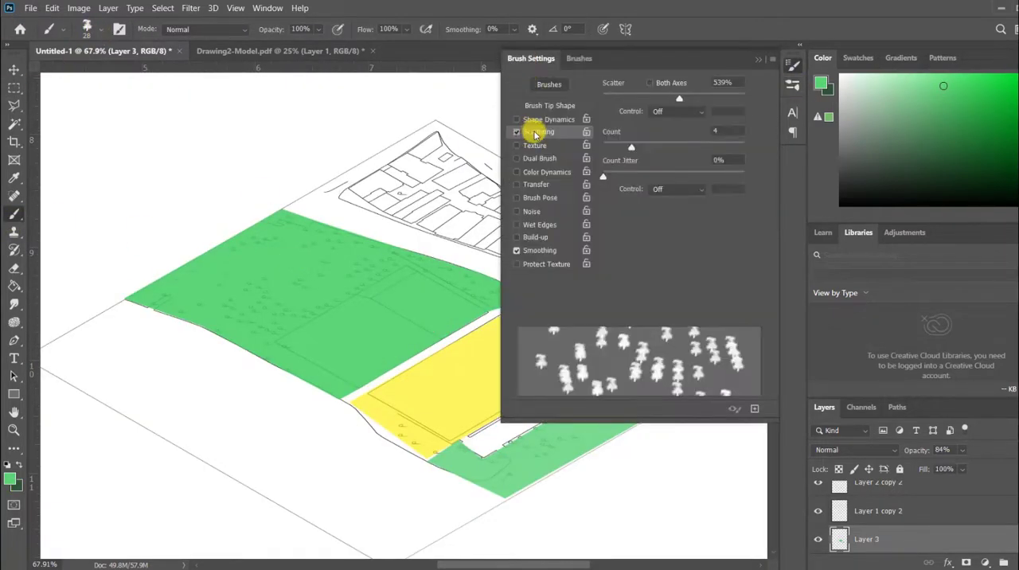
{"action": "left_click", "coordinate": [535, 131]}
{"action": "left_click_drag", "start_coordinate": [670, 104], "coordinate": [673, 111]}
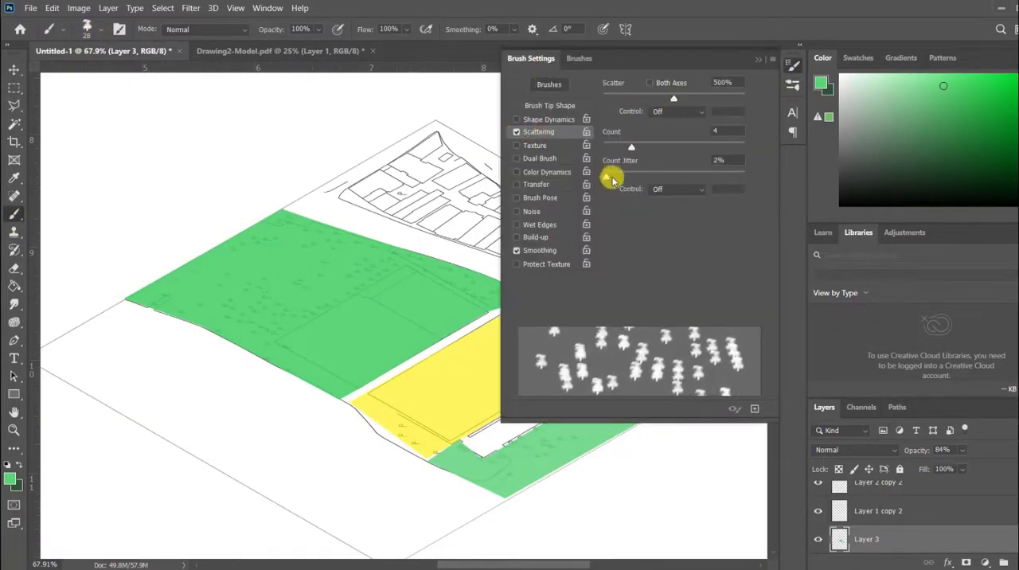
{"action": "left_click_drag", "start_coordinate": [609, 180], "coordinate": [636, 188]}
{"action": "mouse_move", "coordinate": [631, 148]}
{"action": "left_mouse_down"}
{"action": "mouse_move", "coordinate": [648, 149]}
{"action": "mouse_move", "coordinate": [638, 150]}
{"action": "left_mouse_up"}
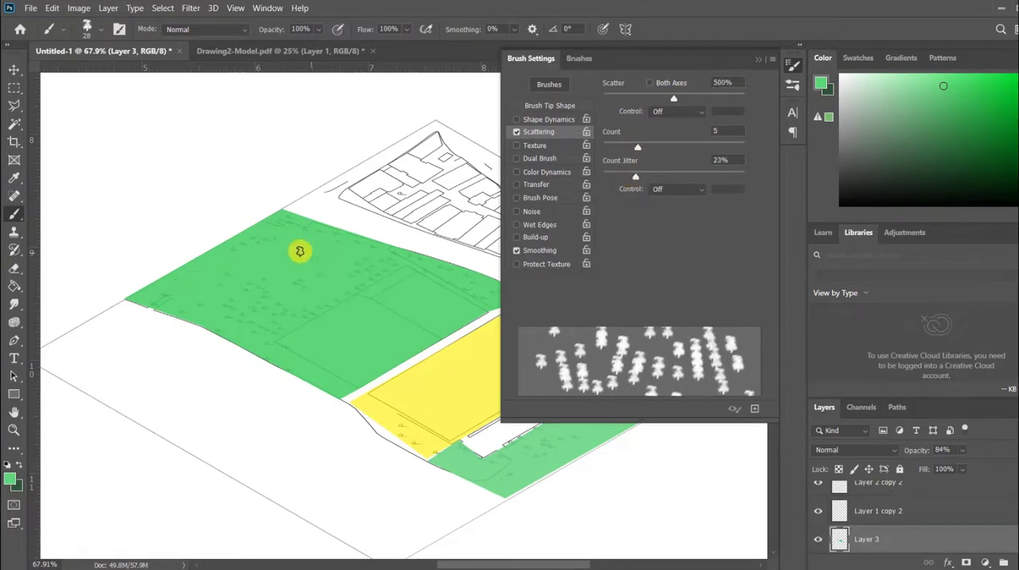
Paint scattered dark green trees over the large green area west of the yellow parcel.
{"action": "left_click", "coordinate": [19, 464]}
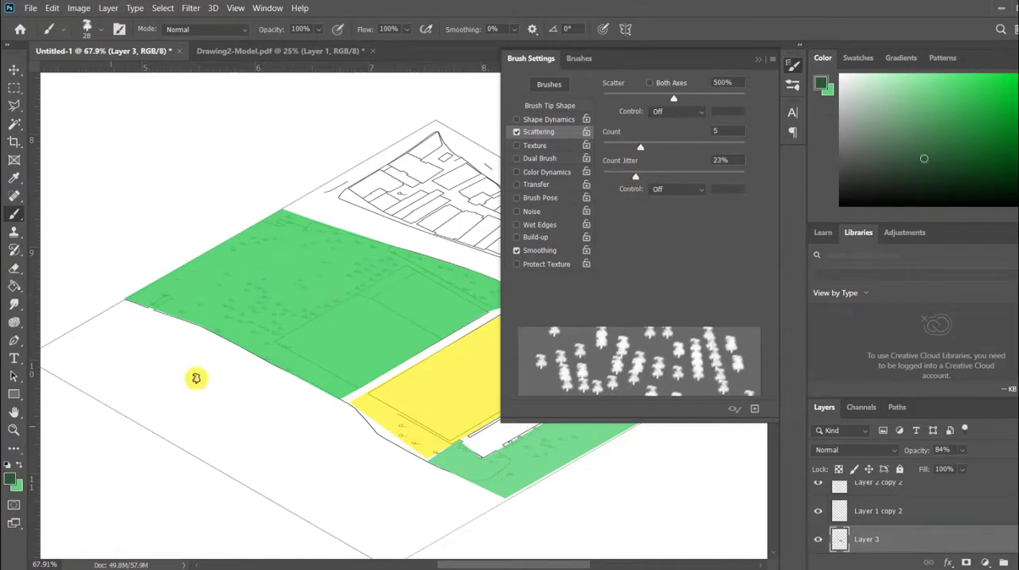
{"action": "mouse_move", "coordinate": [278, 258]}
{"action": "left_mouse_down"}
{"action": "mouse_move", "coordinate": [337, 289]}
{"action": "mouse_move", "coordinate": [241, 287]}
{"action": "mouse_move", "coordinate": [238, 319]}
{"action": "mouse_move", "coordinate": [309, 325]}
{"action": "mouse_move", "coordinate": [415, 284]}
{"action": "mouse_move", "coordinate": [313, 352]}
{"action": "mouse_move", "coordinate": [405, 327]}
{"action": "left_mouse_up"}
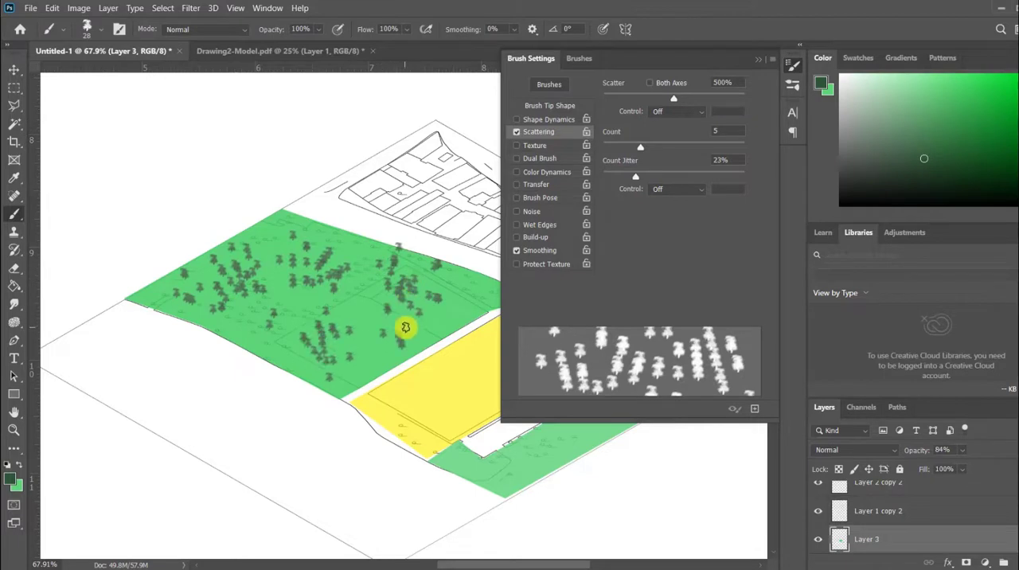
{"action": "left_click", "coordinate": [250, 320]}
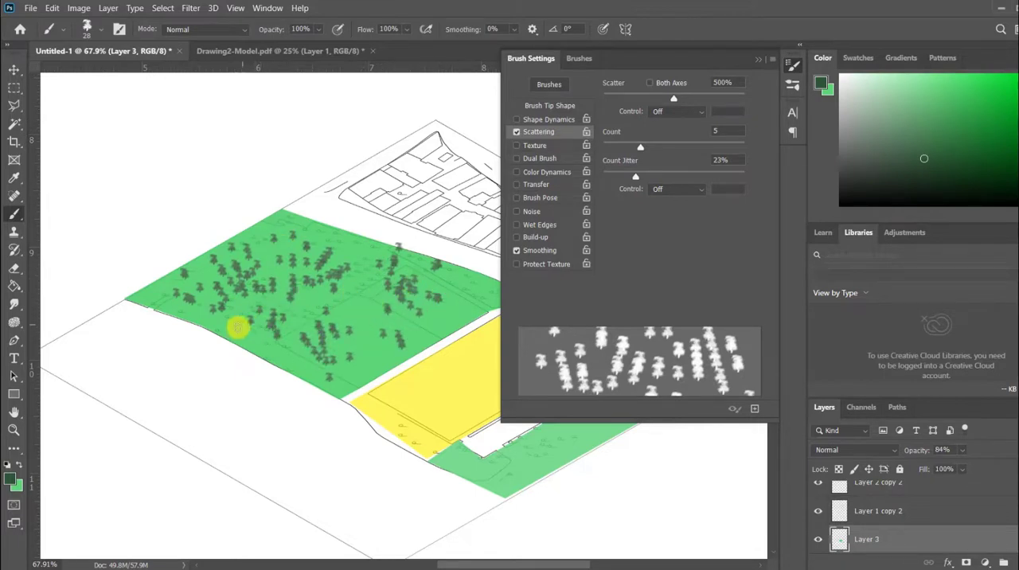
{"action": "left_click", "coordinate": [757, 59]}
Paint dark green trees along the green strip southeast of the yellow parcel, undoing stray strokes.
{"action": "mouse_move", "coordinate": [634, 387]}
{"action": "left_mouse_down"}
{"action": "mouse_move", "coordinate": [546, 459]}
{"action": "mouse_move", "coordinate": [535, 464]}
{"action": "mouse_move", "coordinate": [567, 428]}
{"action": "mouse_move", "coordinate": [491, 469]}
{"action": "mouse_move", "coordinate": [522, 483]}
{"action": "left_mouse_up"}
{"action": "key", "text": "ctrl+z"}
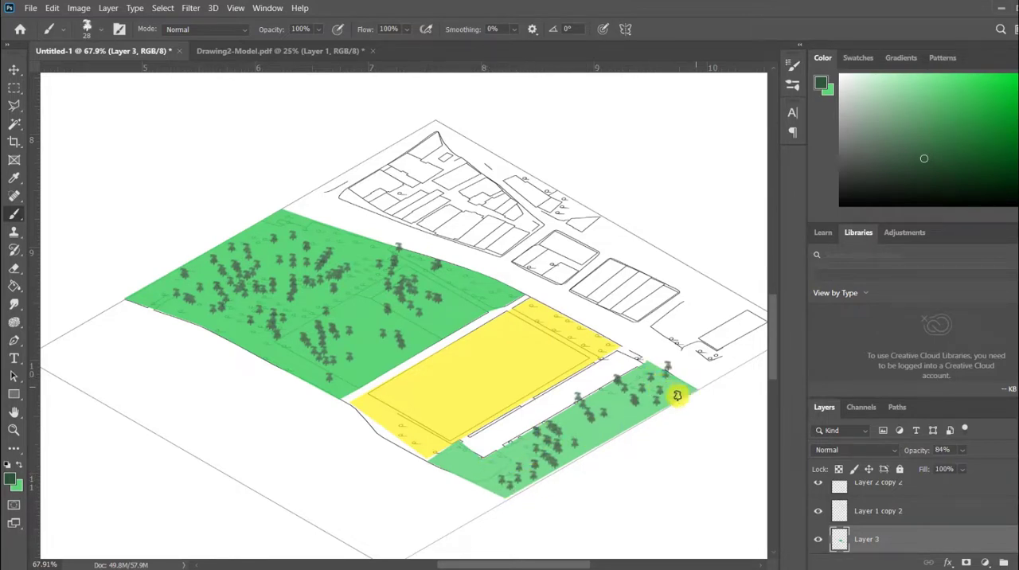
{"action": "key", "text": "ctrl+z"}
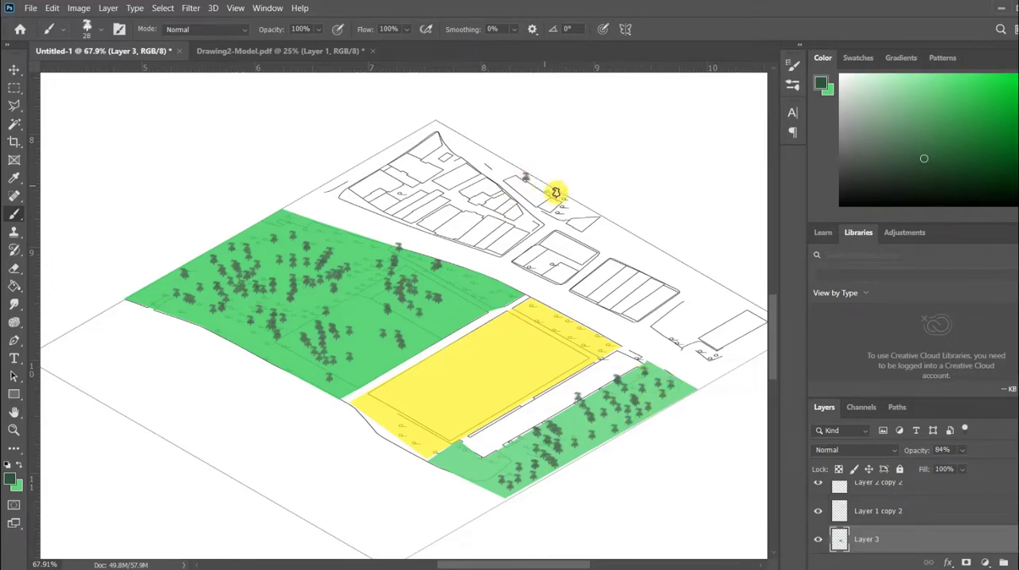
Paint dark green trees along the middle diagram's northeast edge, beside the building blocks.
{"action": "mouse_move", "coordinate": [598, 231]}
{"action": "left_mouse_down"}
{"action": "mouse_move", "coordinate": [681, 269]}
{"action": "mouse_move", "coordinate": [644, 259]}
{"action": "mouse_move", "coordinate": [683, 280]}
{"action": "left_mouse_up"}
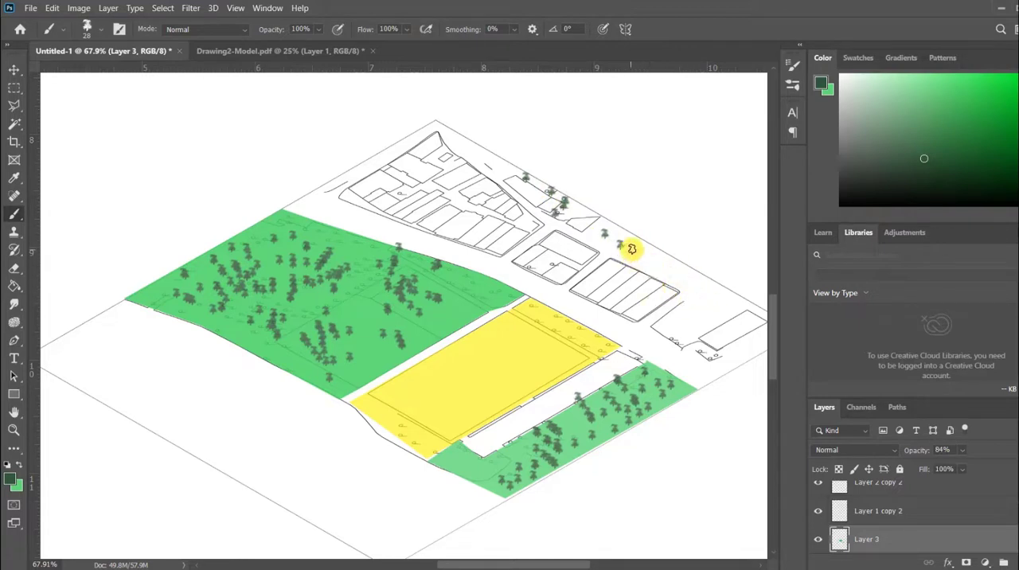
{"action": "mouse_move", "coordinate": [631, 249]}
{"action": "left_mouse_down"}
{"action": "mouse_move", "coordinate": [664, 268]}
{"action": "mouse_move", "coordinate": [637, 247]}
{"action": "left_mouse_up"}
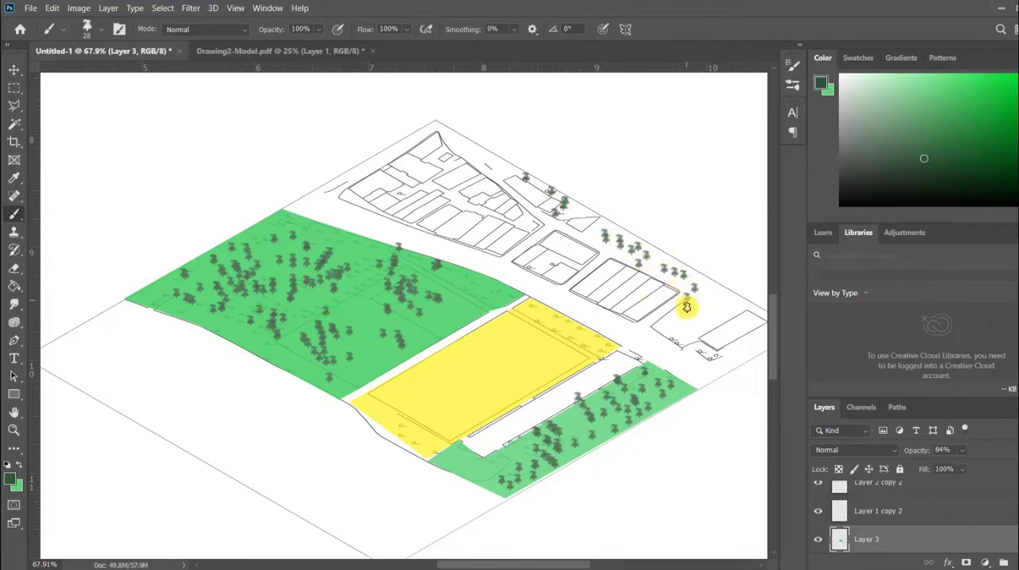
{"action": "mouse_move", "coordinate": [692, 318]}
{"action": "left_mouse_down"}
{"action": "mouse_move", "coordinate": [706, 315]}
{"action": "mouse_move", "coordinate": [673, 327]}
{"action": "left_mouse_up"}
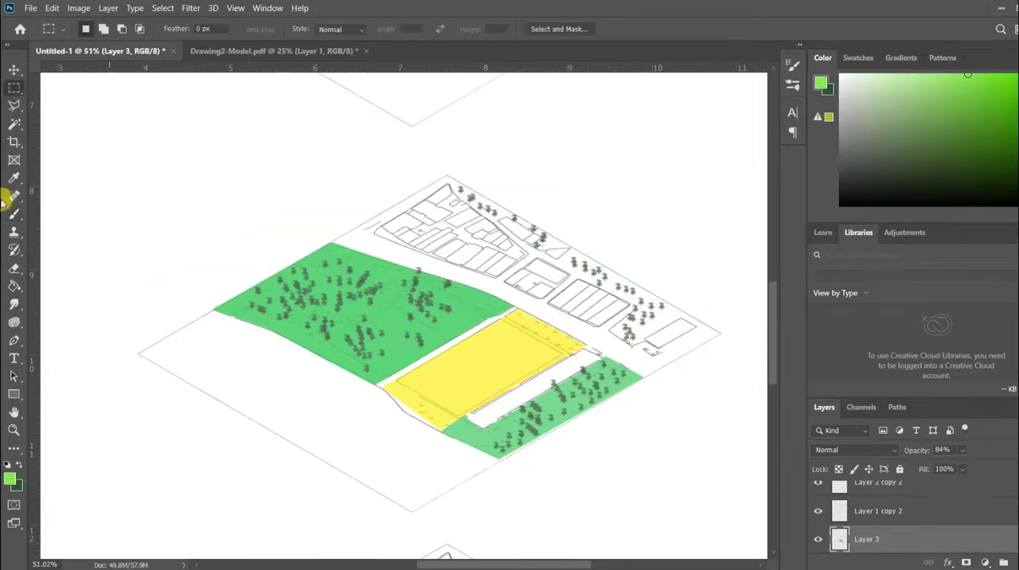
Select both green areas of the middle diagram with the Magic Wand, refill them with a lighter yellowish green and deselect.
{"action": "left_click", "coordinate": [15, 125]}
{"action": "left_click", "coordinate": [386, 318]}
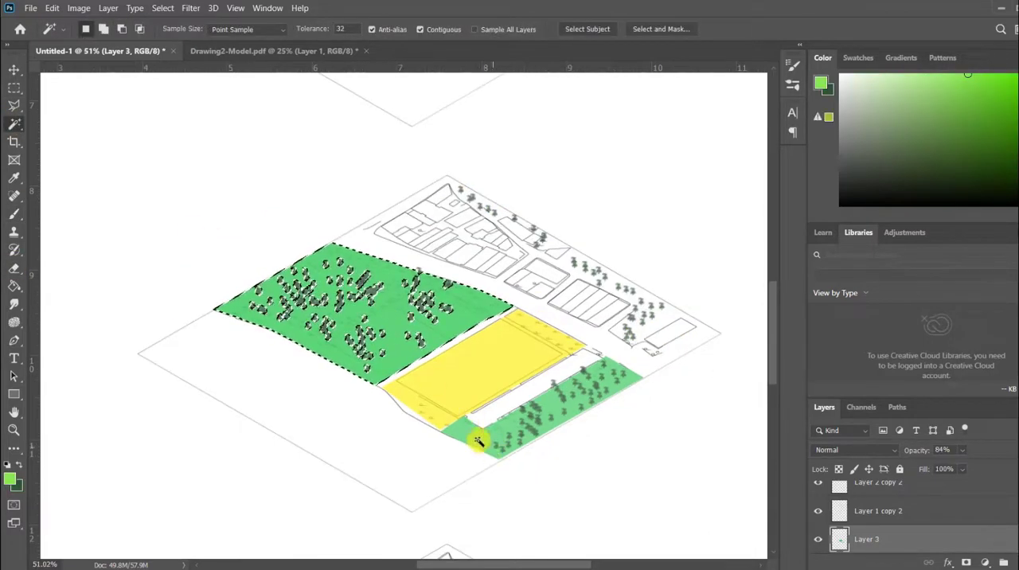
{"action": "left_click", "coordinate": [477, 438], "text": "shift"}
{"action": "left_click", "coordinate": [14, 285]}
{"action": "left_click", "coordinate": [329, 334]}
{"action": "left_click", "coordinate": [15, 87]}
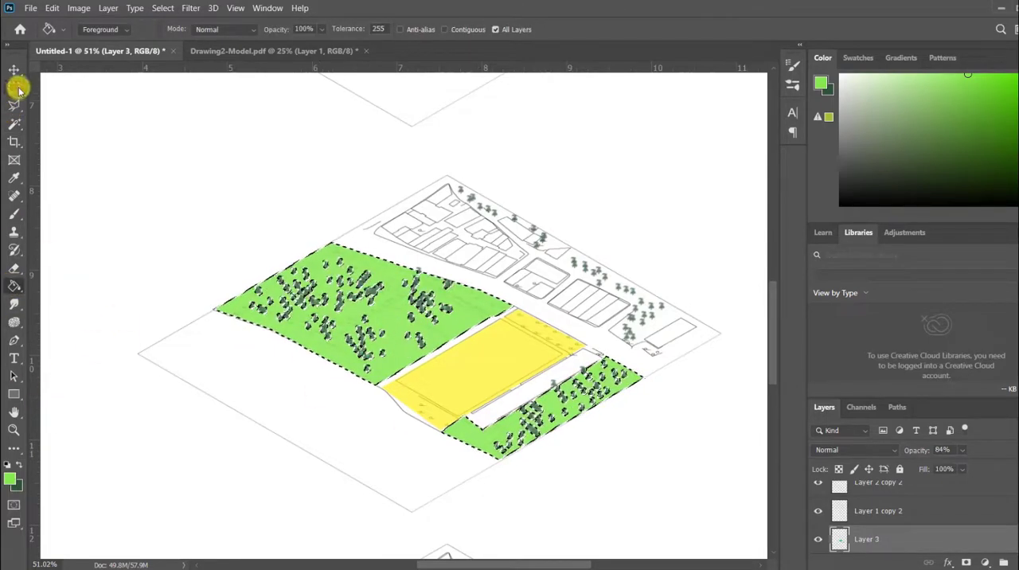
{"action": "left_click", "coordinate": [318, 278]}
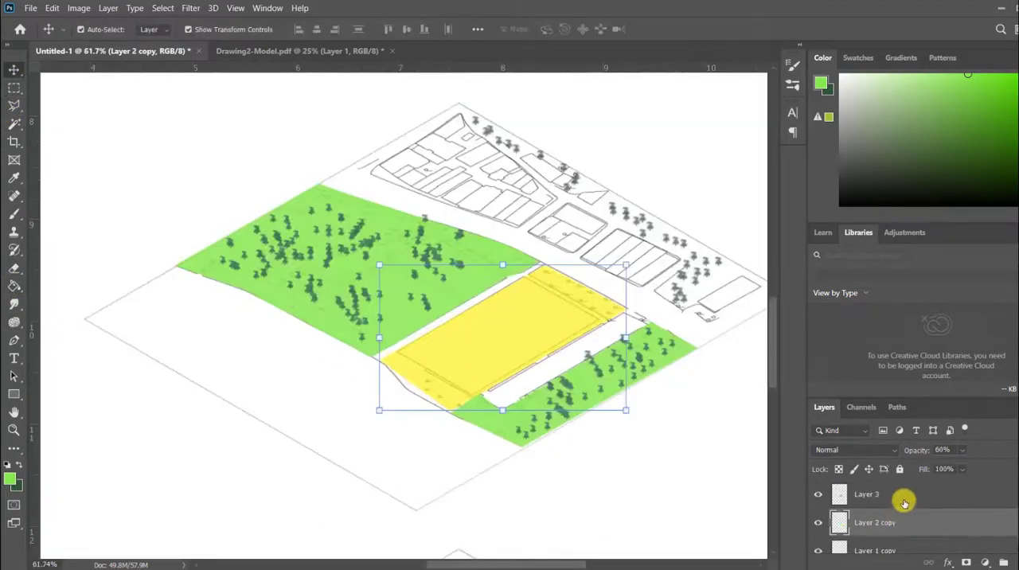
On Layer 3, outline the blank area along the middle diagram's southwest side with a Polygonal Lasso selection.
{"action": "left_click", "coordinate": [899, 495]}
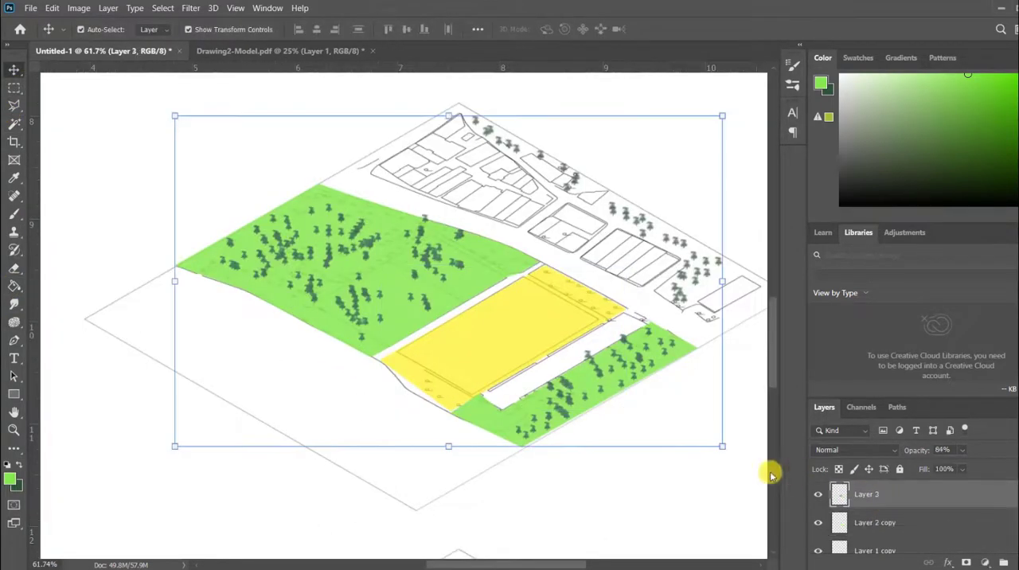
{"action": "left_click", "coordinate": [13, 105]}
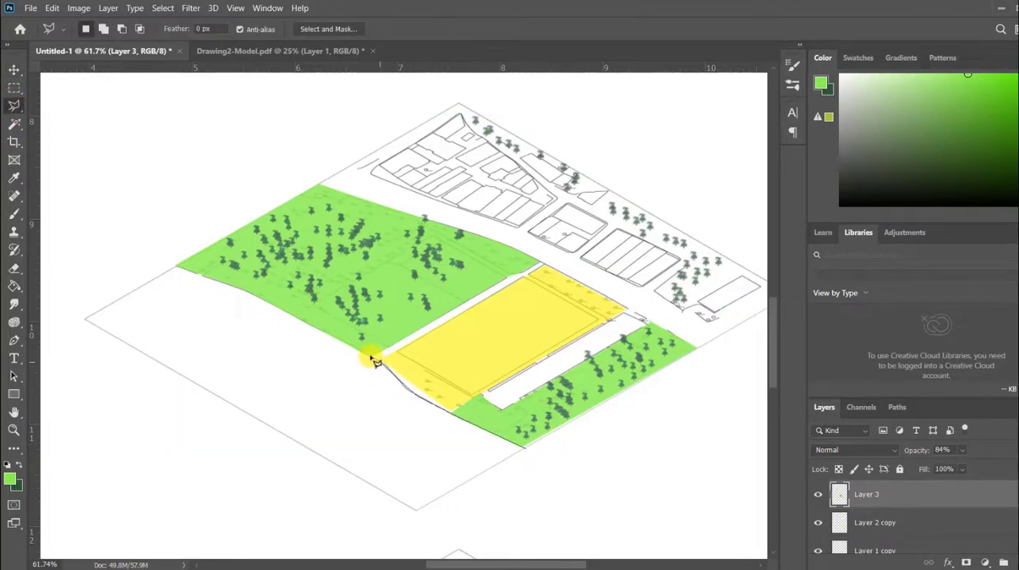
{"action": "mouse_move", "coordinate": [374, 360]}
{"action": "left_mouse_down"}
{"action": "mouse_move", "coordinate": [168, 277]}
{"action": "mouse_move", "coordinate": [253, 299]}
{"action": "left_mouse_up"}
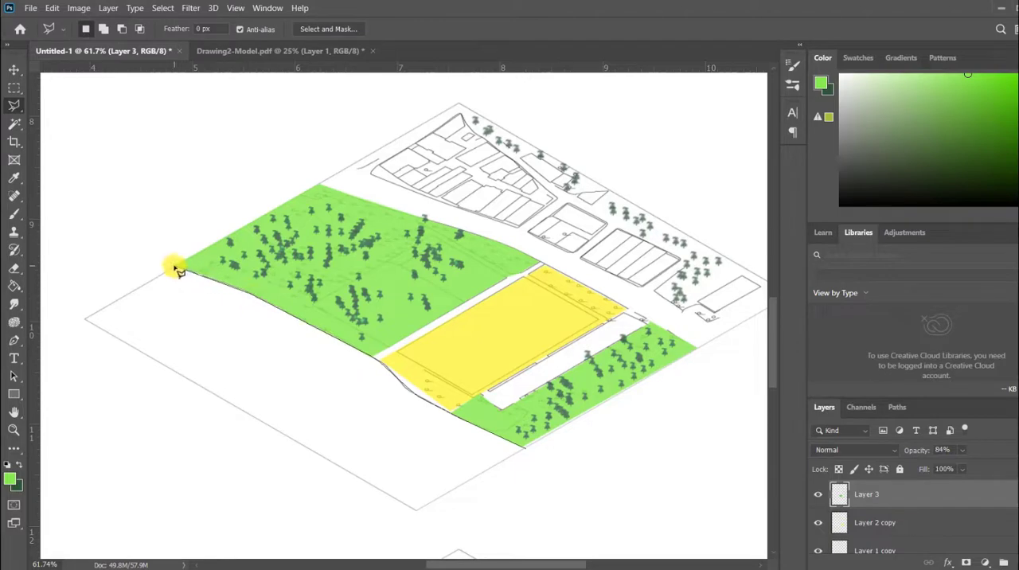
{"action": "mouse_move", "coordinate": [177, 268]}
{"action": "left_mouse_down"}
{"action": "mouse_move", "coordinate": [87, 318]}
{"action": "mouse_move", "coordinate": [427, 486]}
{"action": "mouse_move", "coordinate": [415, 508]}
{"action": "mouse_move", "coordinate": [526, 449]}
{"action": "left_mouse_up"}
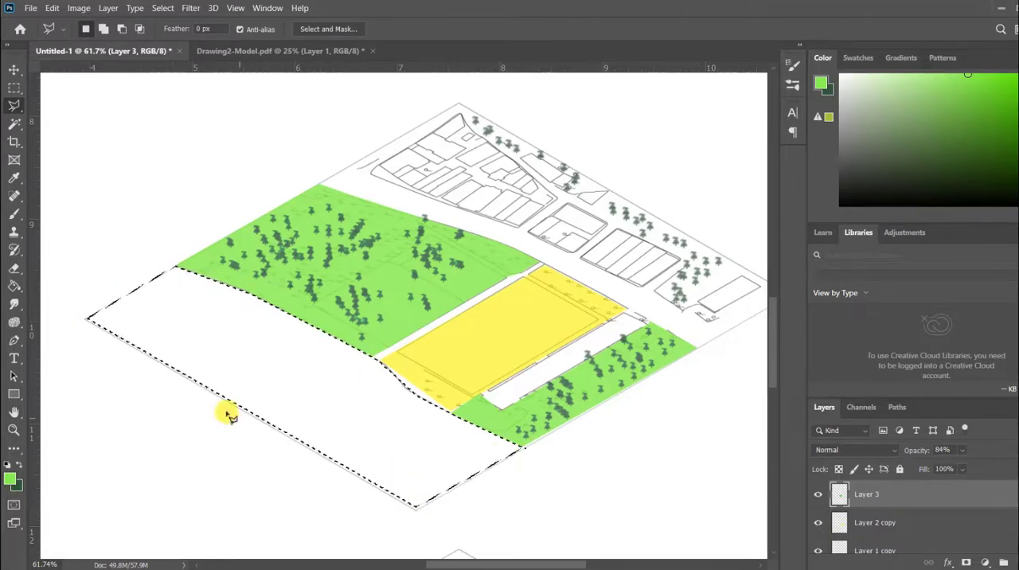
Set the foreground colour to light blue 6ae8ff, fill the selected southwest area with it using the Paint Bucket, and deselect.
{"action": "left_click", "coordinate": [10, 476]}
{"action": "left_click", "coordinate": [891, 184]}
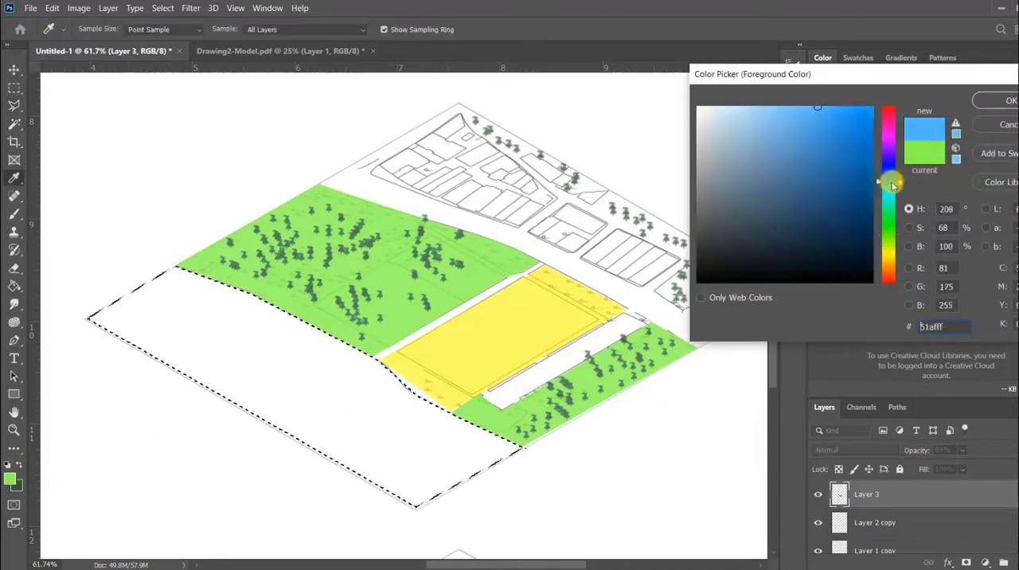
{"action": "left_click_drag", "start_coordinate": [891, 185], "coordinate": [889, 191]}
{"action": "mouse_move", "coordinate": [862, 130]}
{"action": "left_mouse_down"}
{"action": "mouse_move", "coordinate": [862, 104]}
{"action": "mouse_move", "coordinate": [799, 88]}
{"action": "left_mouse_up"}
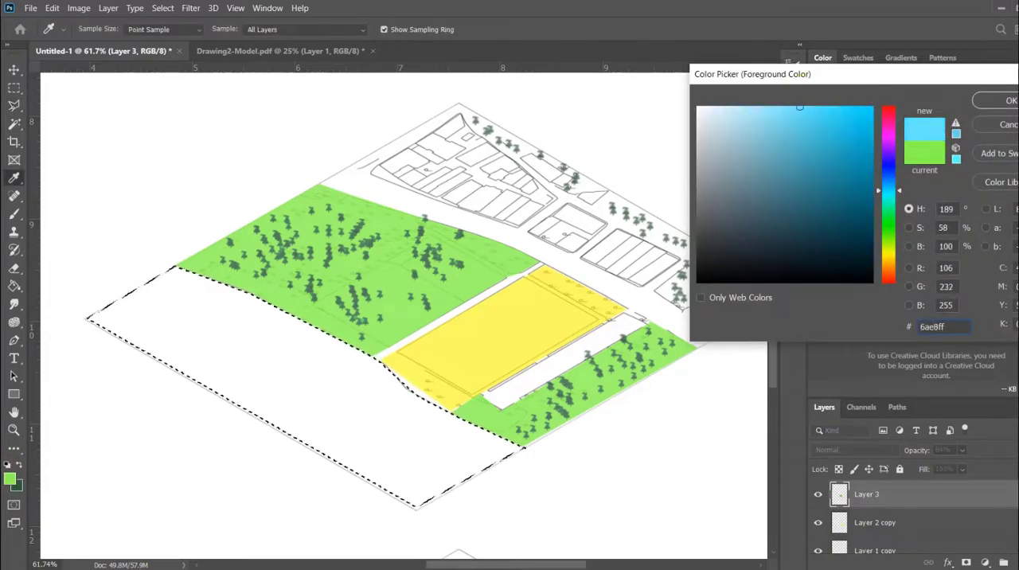
{"action": "left_click", "coordinate": [1007, 100]}
{"action": "left_click", "coordinate": [14, 285]}
{"action": "left_click", "coordinate": [261, 353]}
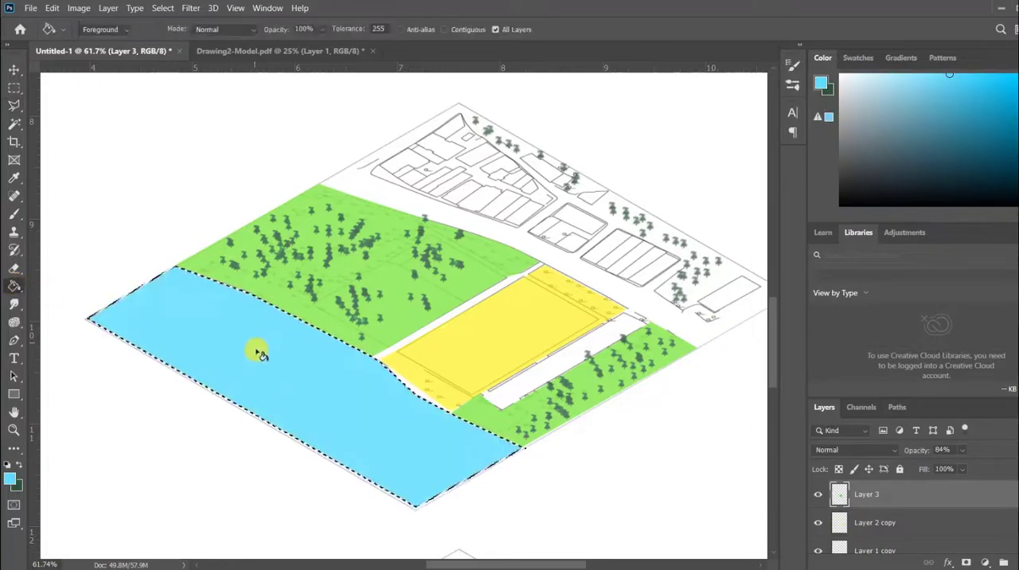
{"action": "scroll", "coordinate": [345, 416], "scroll_direction": "down", "scroll_amount": 5}
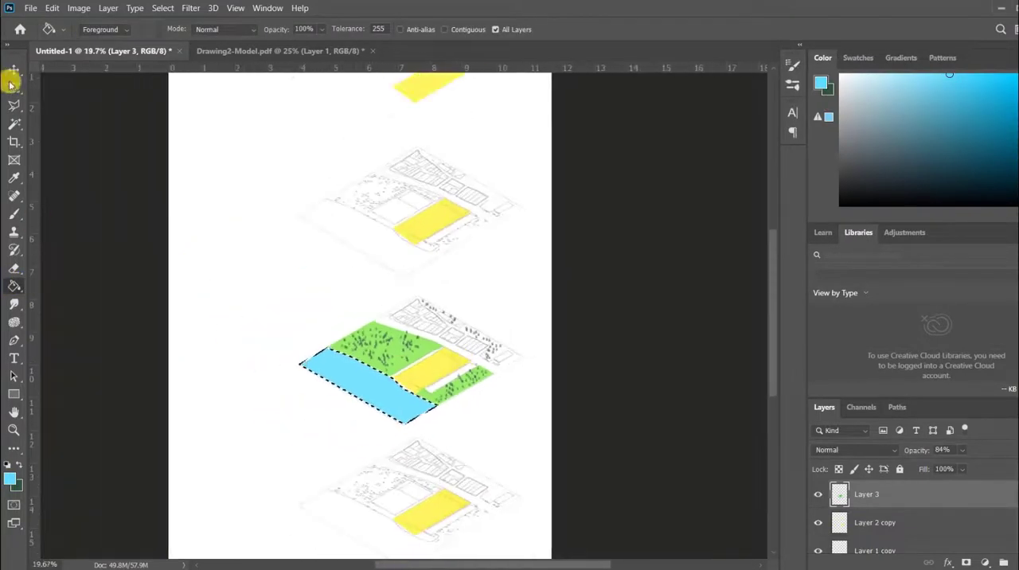
{"action": "left_click", "coordinate": [12, 86]}
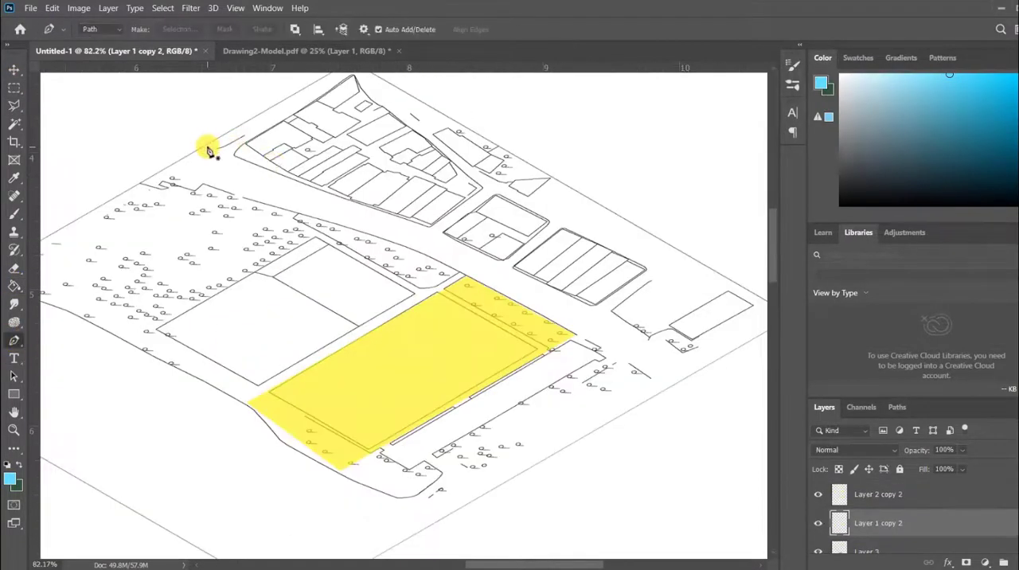
With the Pen tool in Shape mode, trace an open line along the main road's northeast edge in the upper diagram, across the whole plan.
{"action": "left_click", "coordinate": [102, 28]}
{"action": "left_click", "coordinate": [94, 29]}
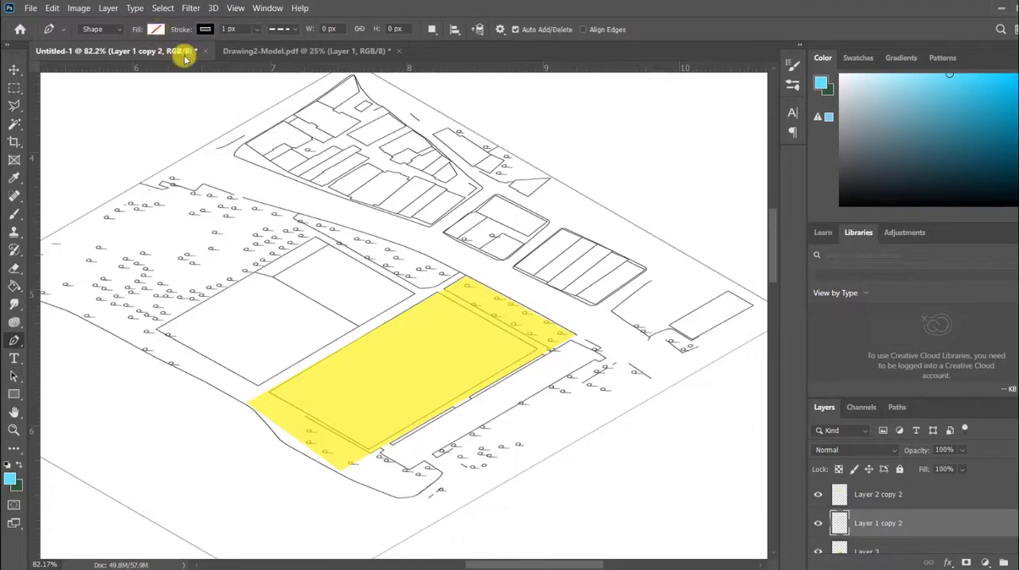
{"action": "left_click", "coordinate": [205, 147]}
{"action": "left_click", "coordinate": [302, 183]}
{"action": "left_click", "coordinate": [372, 206]}
{"action": "left_click", "coordinate": [408, 219]}
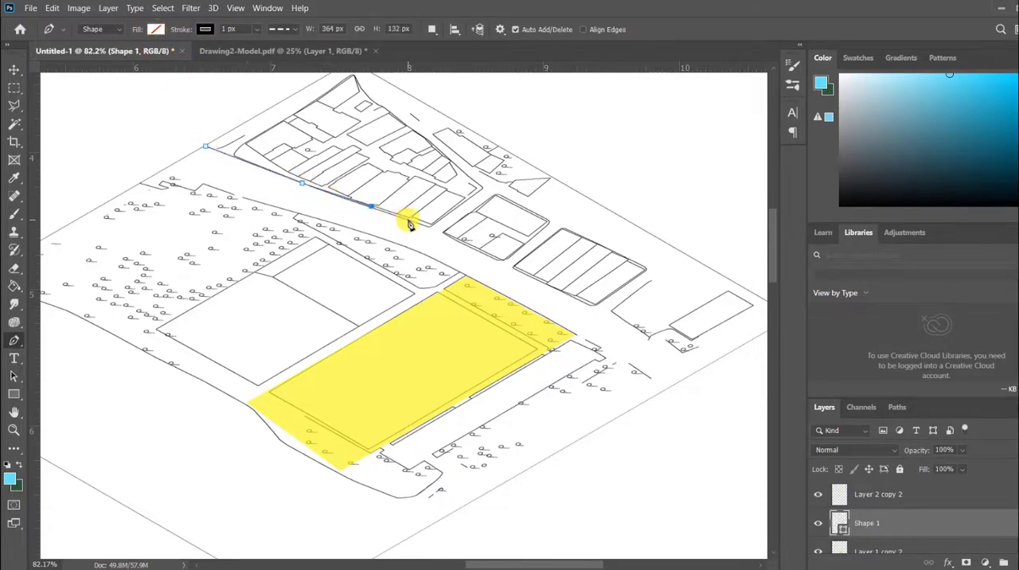
{"action": "left_click", "coordinate": [451, 239]}
{"action": "left_click", "coordinate": [497, 262]}
{"action": "left_click", "coordinate": [531, 275]}
{"action": "left_click", "coordinate": [560, 292]}
{"action": "left_click", "coordinate": [596, 308]}
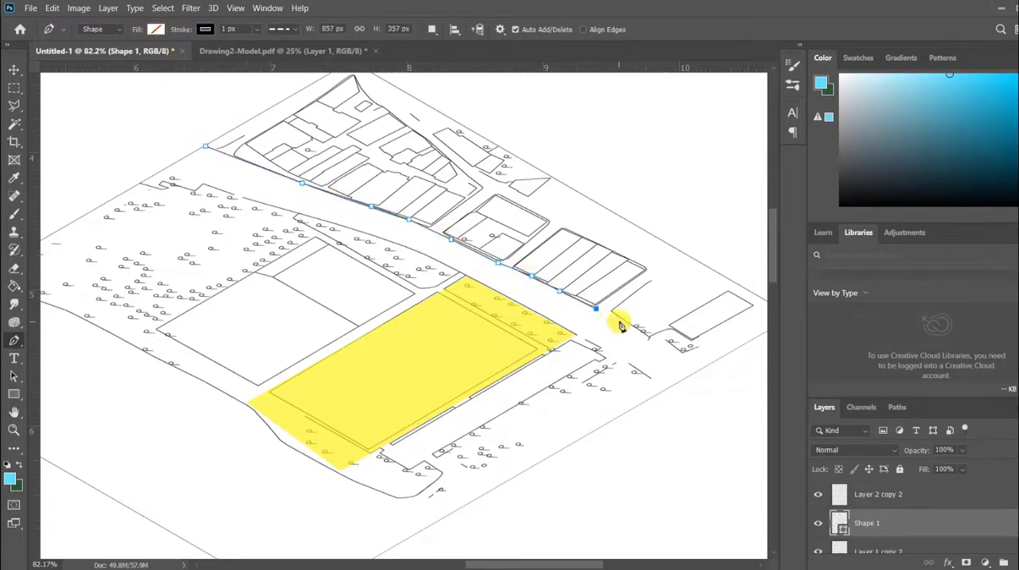
{"action": "left_click", "coordinate": [620, 321]}
{"action": "left_click", "coordinate": [652, 344]}
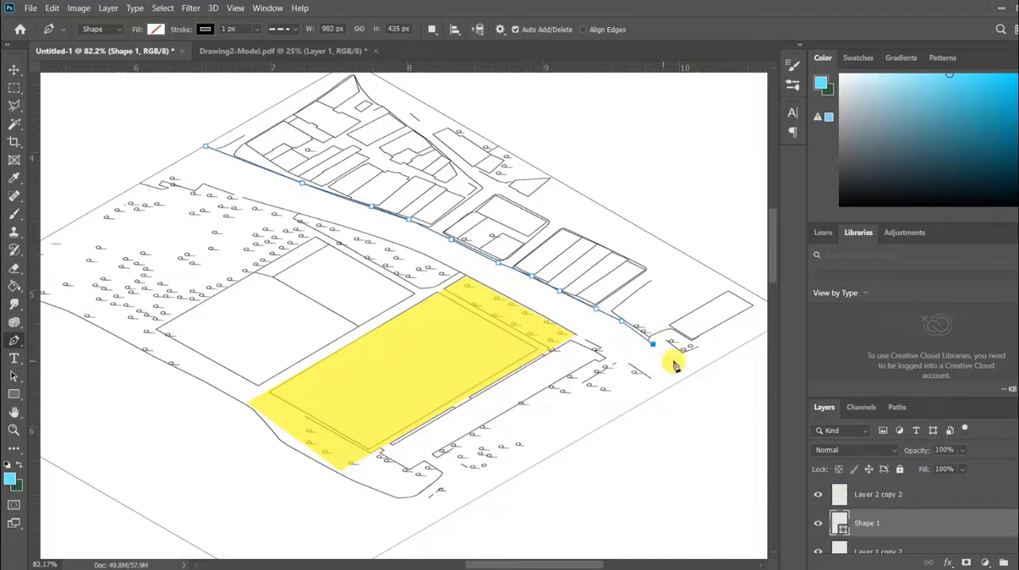
Set the road line's stroke colour to red and its width to 8 px.
{"action": "left_click", "coordinate": [205, 29]}
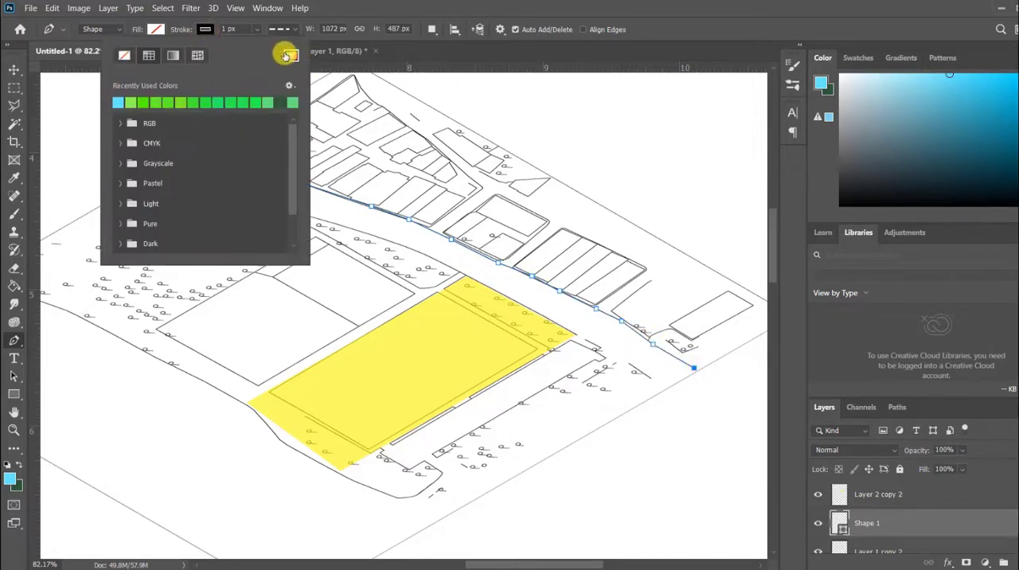
{"action": "left_click", "coordinate": [290, 54]}
{"action": "left_click", "coordinate": [859, 117]}
{"action": "key", "text": "Return"}
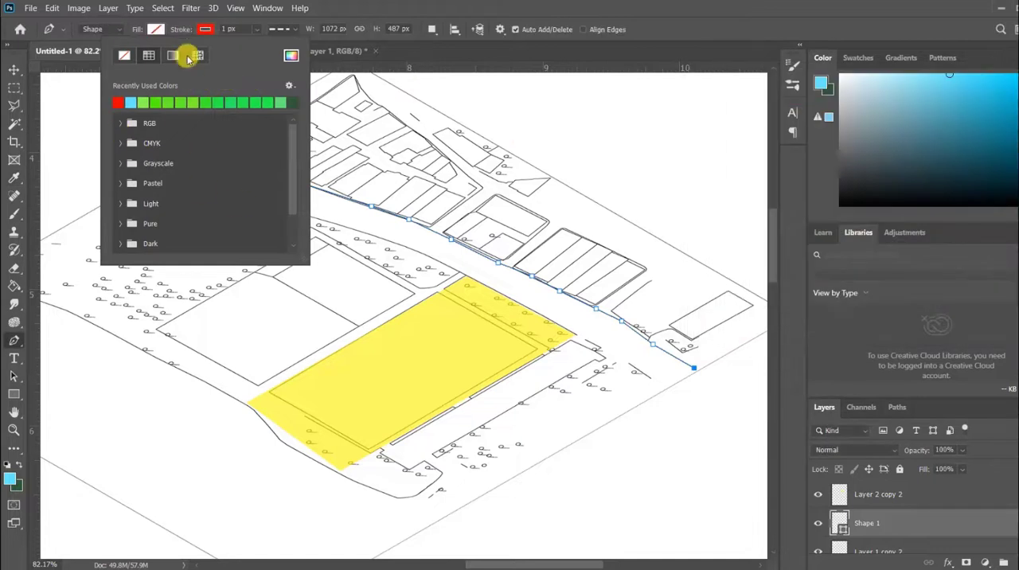
{"action": "left_click", "coordinate": [226, 29]}
{"action": "type", "text": "0"}
{"action": "key", "text": "Return"}
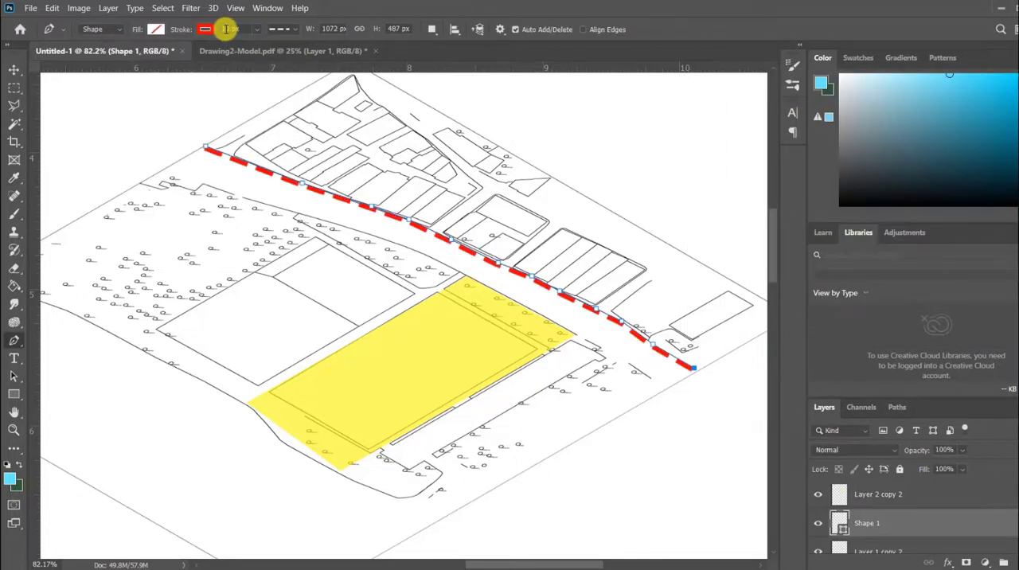
{"action": "key", "text": "Return"}
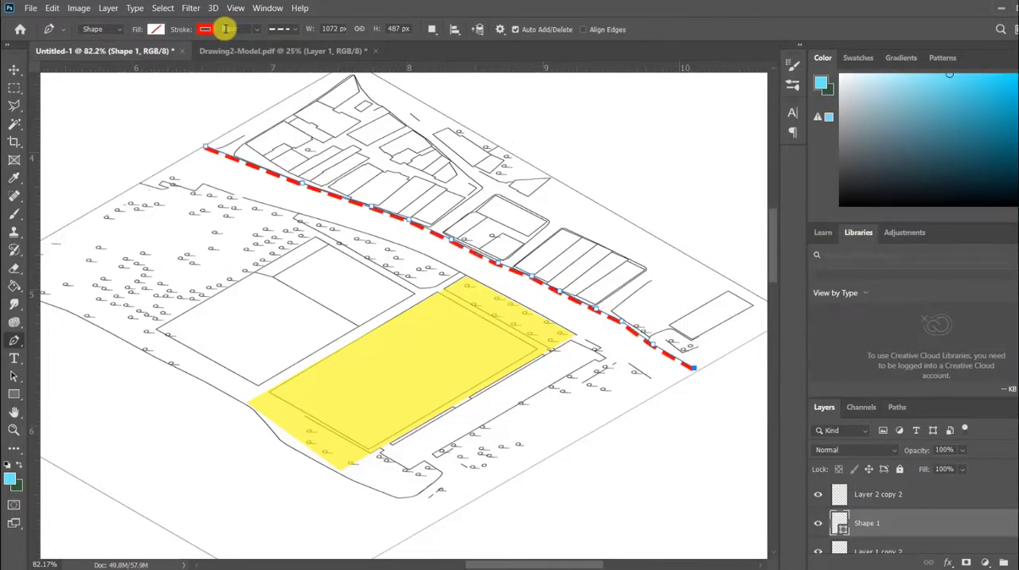
Change the red road line's stroke style to dotted and finish editing the line.
{"action": "left_click", "coordinate": [282, 29]}
{"action": "left_click", "coordinate": [284, 75]}
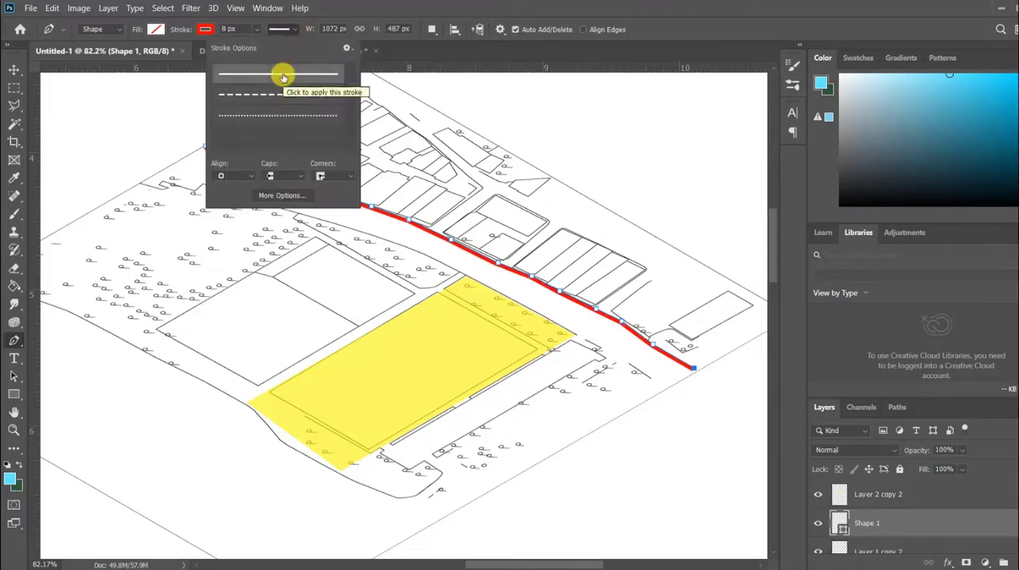
{"action": "left_click", "coordinate": [277, 116]}
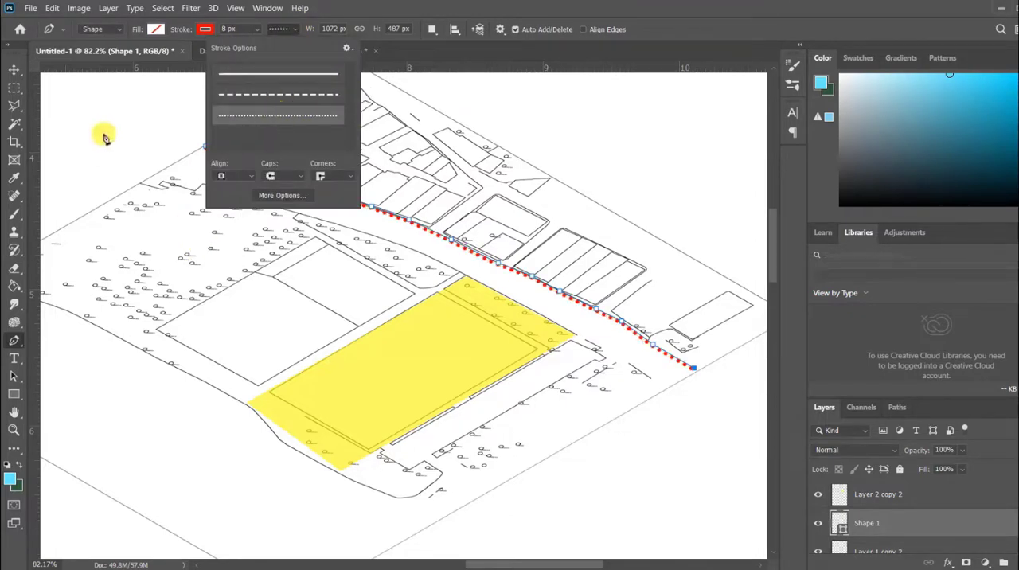
{"action": "left_click", "coordinate": [14, 70]}
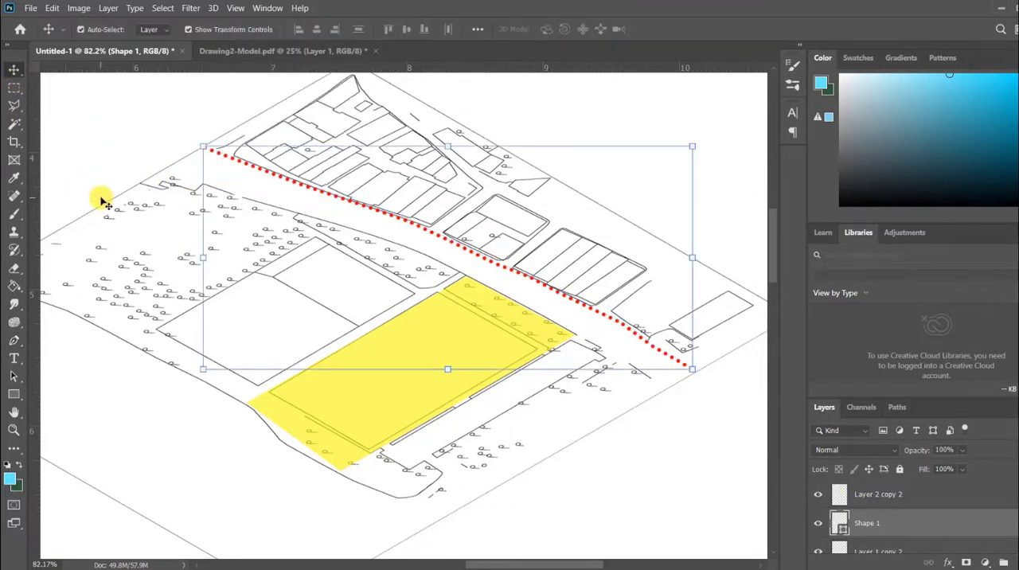
Trace a second Pen line along the main road's southwest edge and give it the same thick red dotted stroke.
{"action": "left_click", "coordinate": [14, 340]}
{"action": "left_click", "coordinate": [169, 168]}
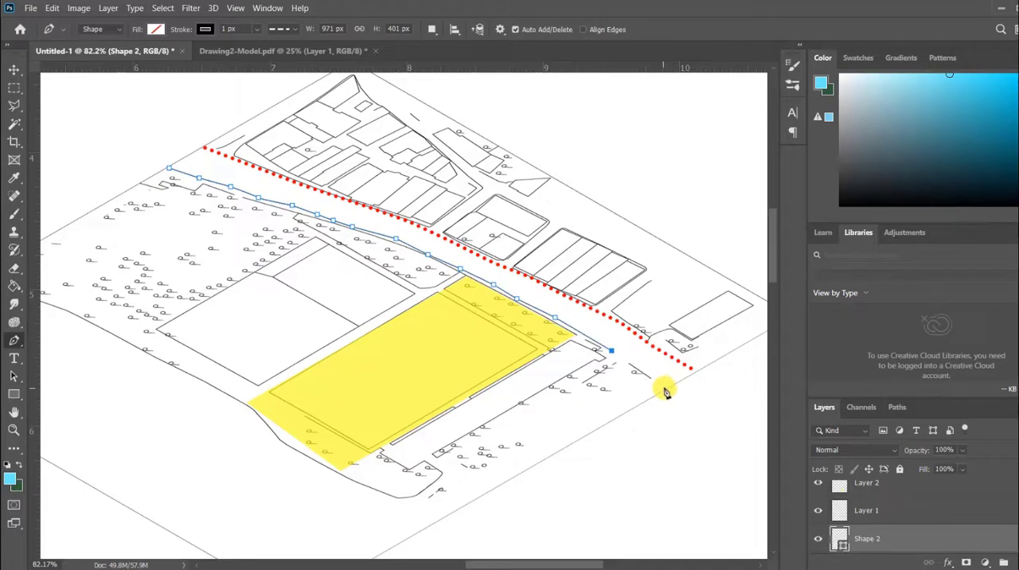
{"action": "left_click", "coordinate": [202, 32]}
{"action": "left_click", "coordinate": [226, 29]}
{"action": "left_click", "coordinate": [283, 31]}
{"action": "left_click", "coordinate": [224, 30]}
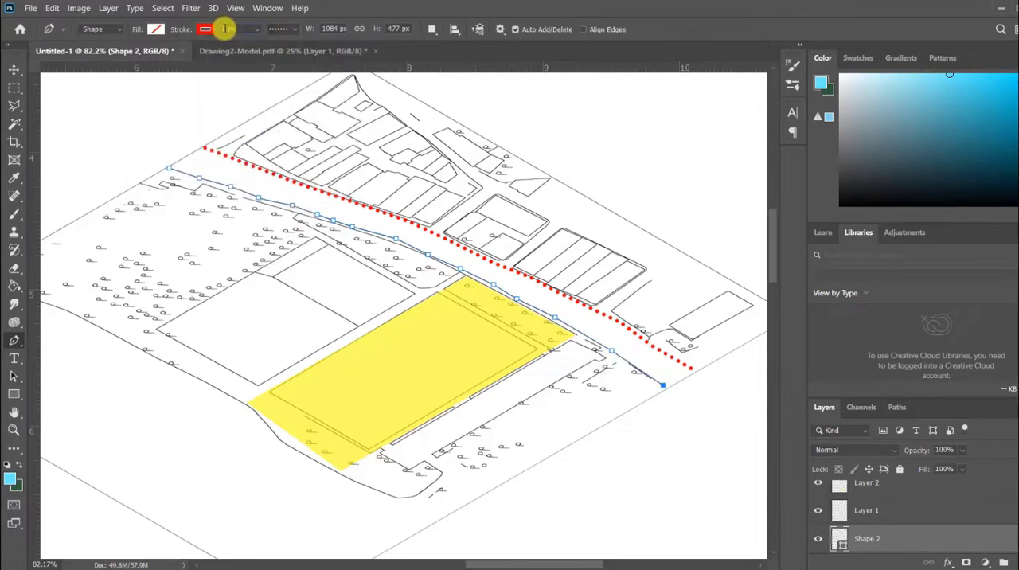
{"action": "key", "text": "Return"}
{"action": "left_click", "coordinate": [14, 70]}
{"action": "left_click", "coordinate": [88, 75]}
Draw a short Pen line along the side street between the first two building blocks, with an 8 px red dotted stroke.
{"action": "left_click", "coordinate": [14, 342]}
{"action": "left_click", "coordinate": [489, 186]}
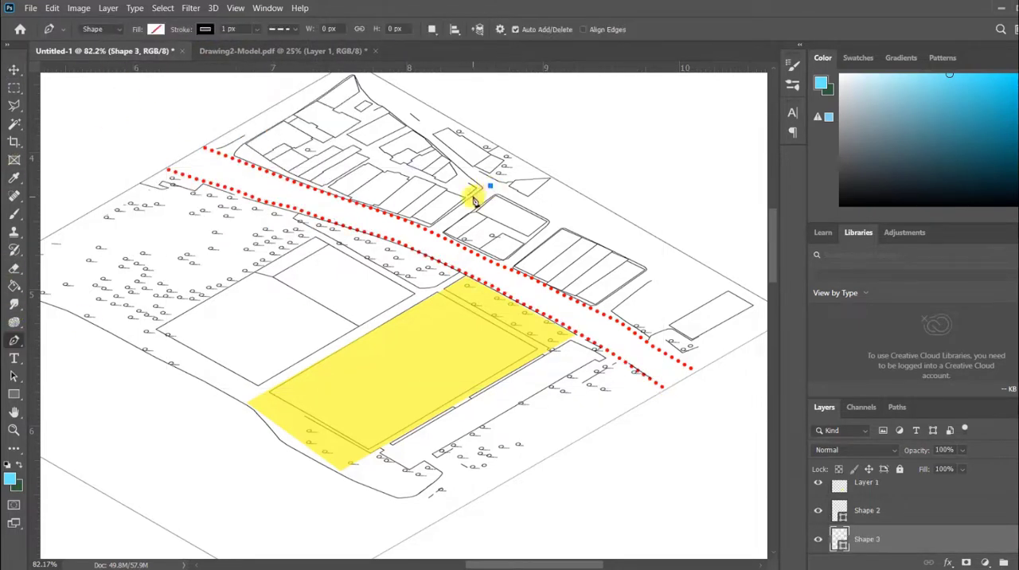
{"action": "left_click", "coordinate": [205, 30]}
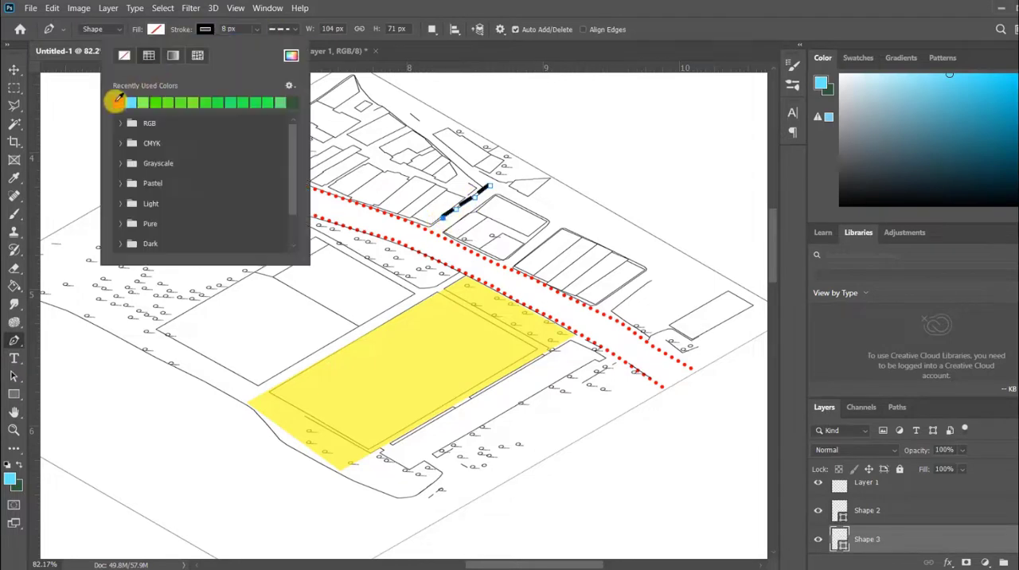
{"action": "left_click", "coordinate": [115, 101]}
{"action": "left_click", "coordinate": [279, 30]}
{"action": "left_click", "coordinate": [279, 114]}
{"action": "key", "text": "Return"}
{"action": "left_click", "coordinate": [14, 70]}
{"action": "left_click", "coordinate": [477, 196]}
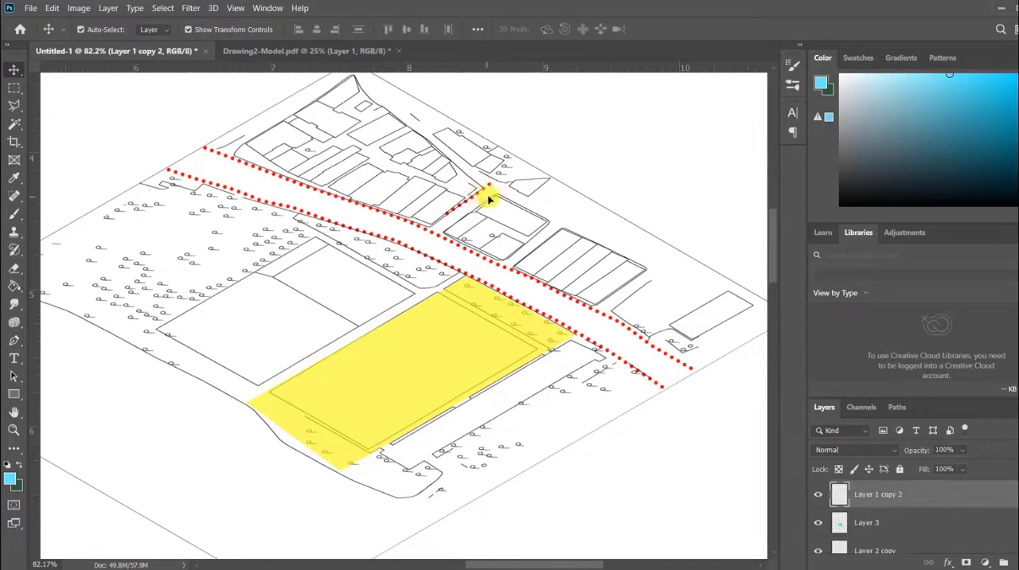
Align the short dotted line with the side street and place a shorter copy along the street's opposite side.
{"action": "scroll", "coordinate": [477, 193], "scroll_direction": "up", "scroll_amount": 5}
{"action": "left_click_drag", "start_coordinate": [508, 187], "coordinate": [515, 164]}
{"action": "left_click", "coordinate": [185, 168]}
{"action": "scroll", "coordinate": [315, 243], "scroll_direction": "down", "scroll_amount": 2}
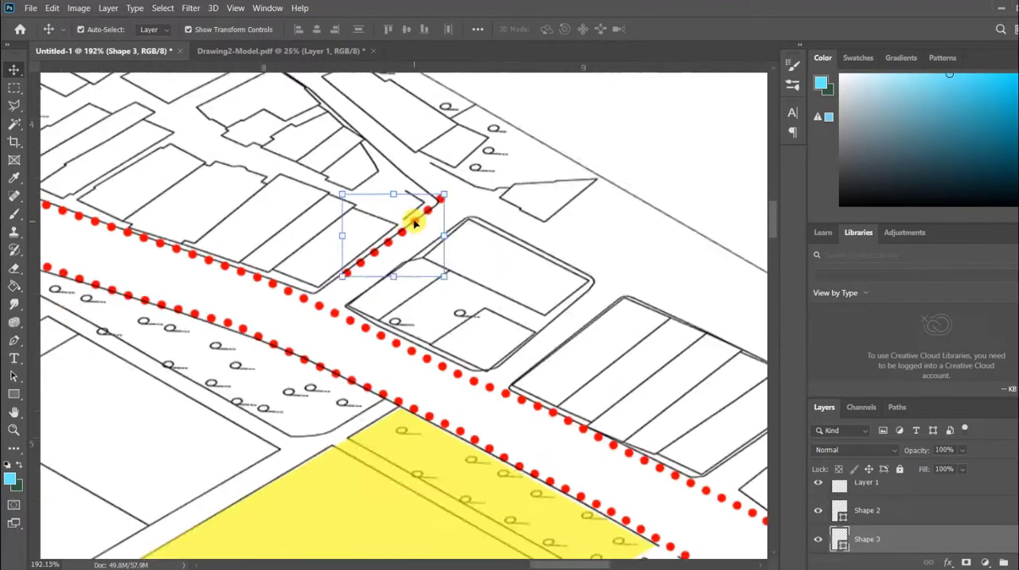
{"action": "scroll", "coordinate": [429, 212], "scroll_direction": "up", "scroll_amount": 6}
{"action": "left_click_drag", "start_coordinate": [386, 243], "coordinate": [421, 265]}
{"action": "left_click_drag", "start_coordinate": [491, 195], "coordinate": [440, 244]}
{"action": "left_click_drag", "start_coordinate": [406, 274], "coordinate": [457, 243]}
{"action": "left_click_drag", "start_coordinate": [505, 194], "coordinate": [512, 202]}
{"action": "scroll", "coordinate": [291, 314], "scroll_direction": "down", "scroll_amount": 8}
{"action": "left_click", "coordinate": [114, 143]}
Place another copy of the short dotted line along the third building block's northwest side, rotated about -2.4°.
{"action": "scroll", "coordinate": [340, 318], "scroll_direction": "up", "scroll_amount": 10}
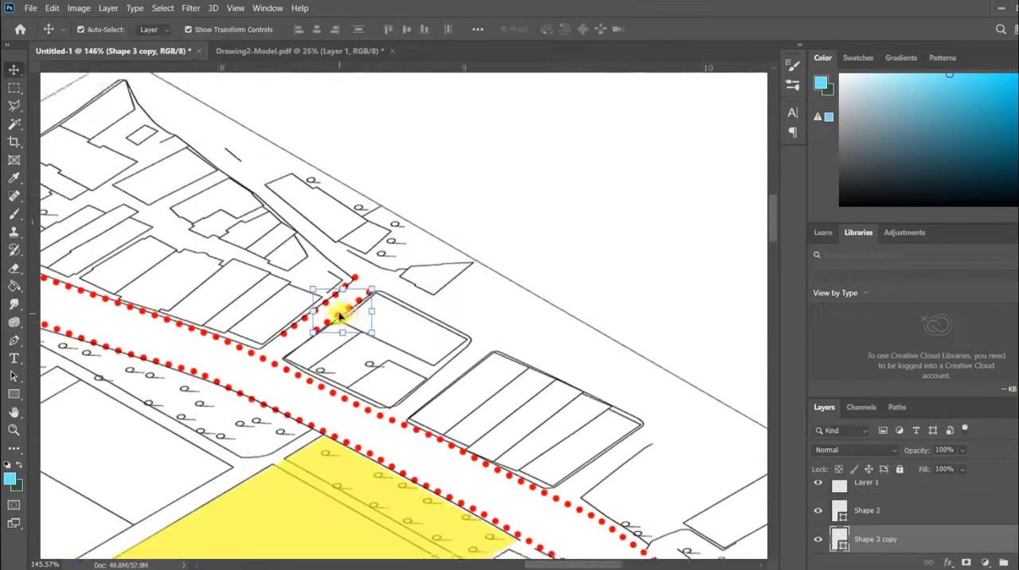
{"action": "left_click_drag", "start_coordinate": [358, 230], "coordinate": [689, 394]}
{"action": "left_click_drag", "start_coordinate": [763, 329], "coordinate": [757, 322]}
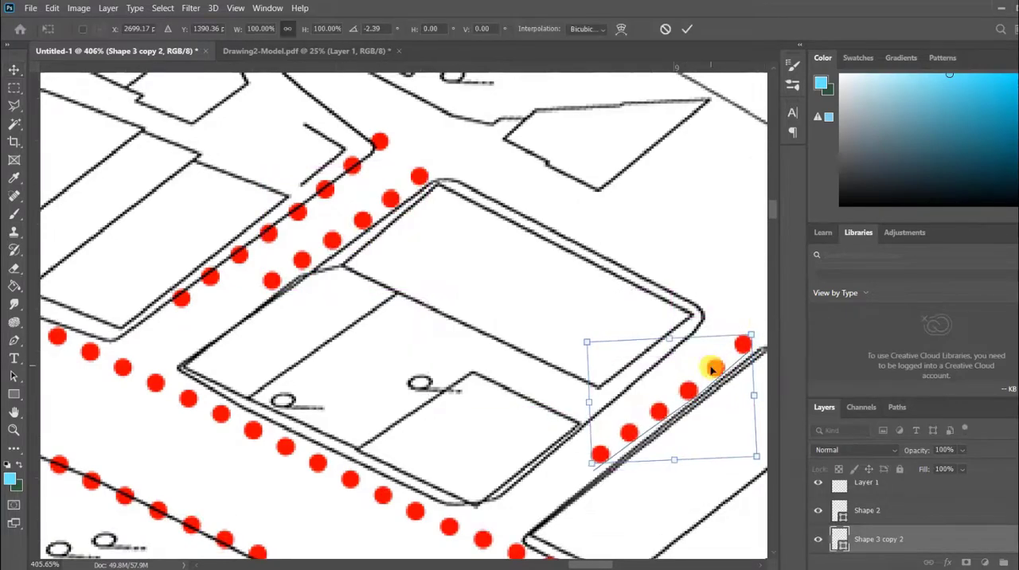
{"action": "key", "text": "Return"}
{"action": "scroll", "coordinate": [295, 221], "scroll_direction": "down", "scroll_amount": 8}
Place one more copy of the short dotted line along the third building block's southeast side and adjust its rotation.
{"action": "scroll", "coordinate": [351, 277], "scroll_direction": "up", "scroll_amount": 5}
{"action": "left_click_drag", "start_coordinate": [371, 191], "coordinate": [634, 330]}
{"action": "left_click_drag", "start_coordinate": [684, 284], "coordinate": [687, 291]}
{"action": "key", "text": "Return"}
{"action": "scroll", "coordinate": [646, 310], "scroll_direction": "down", "scroll_amount": 11}
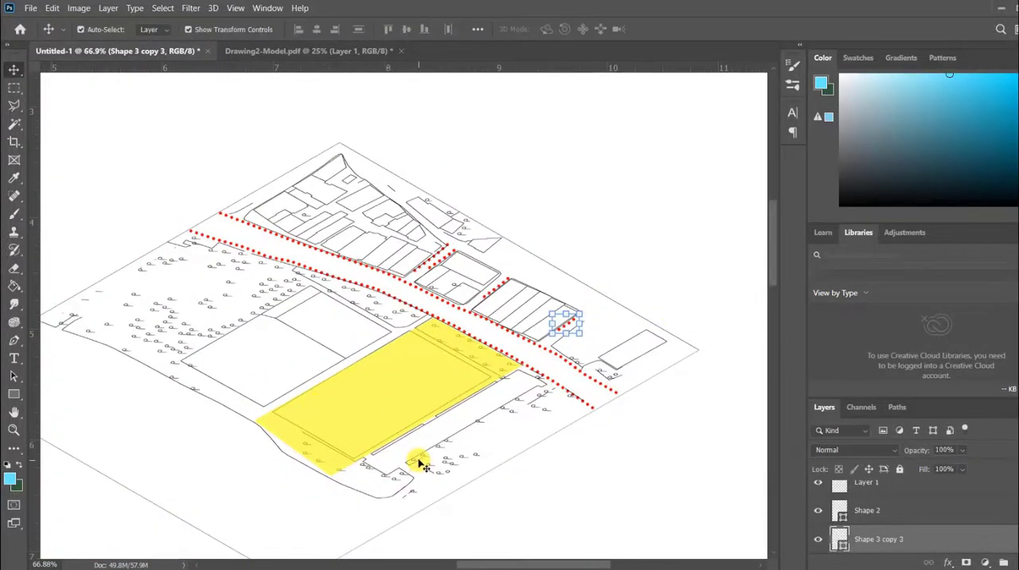
Copy the short dotted line to the yellow parcel's northwest side and enlarge it to about 298%.
{"action": "scroll", "coordinate": [370, 330], "scroll_direction": "up", "scroll_amount": 12}
{"action": "left_click_drag", "start_coordinate": [507, 173], "coordinate": [338, 457]}
{"action": "scroll", "coordinate": [508, 288], "scroll_direction": "down", "scroll_amount": 10}
{"action": "left_click_drag", "start_coordinate": [422, 369], "coordinate": [334, 438]}
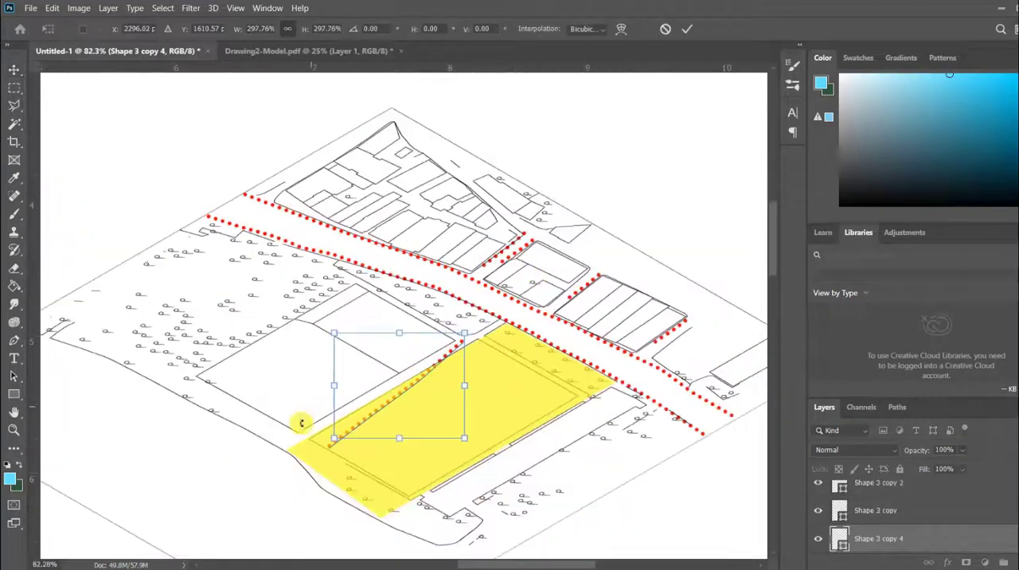
Fit the enlarged dotted line to the yellow parcel's northwest edge by scaling it to about 301% and rotating it about 7.9°.
{"action": "scroll", "coordinate": [446, 358], "scroll_direction": "up", "scroll_amount": 1}
{"action": "left_click_drag", "start_coordinate": [480, 344], "coordinate": [489, 355]}
{"action": "scroll", "coordinate": [390, 470], "scroll_direction": "up", "scroll_amount": 11}
{"action": "left_click_drag", "start_coordinate": [425, 318], "coordinate": [388, 309]}
{"action": "left_click_drag", "start_coordinate": [593, 158], "coordinate": [610, 154]}
{"action": "left_click_drag", "start_coordinate": [445, 277], "coordinate": [438, 272]}
{"action": "scroll", "coordinate": [342, 386], "scroll_direction": "down", "scroll_amount": 12}
{"action": "scroll", "coordinate": [382, 423], "scroll_direction": "up", "scroll_amount": 6}
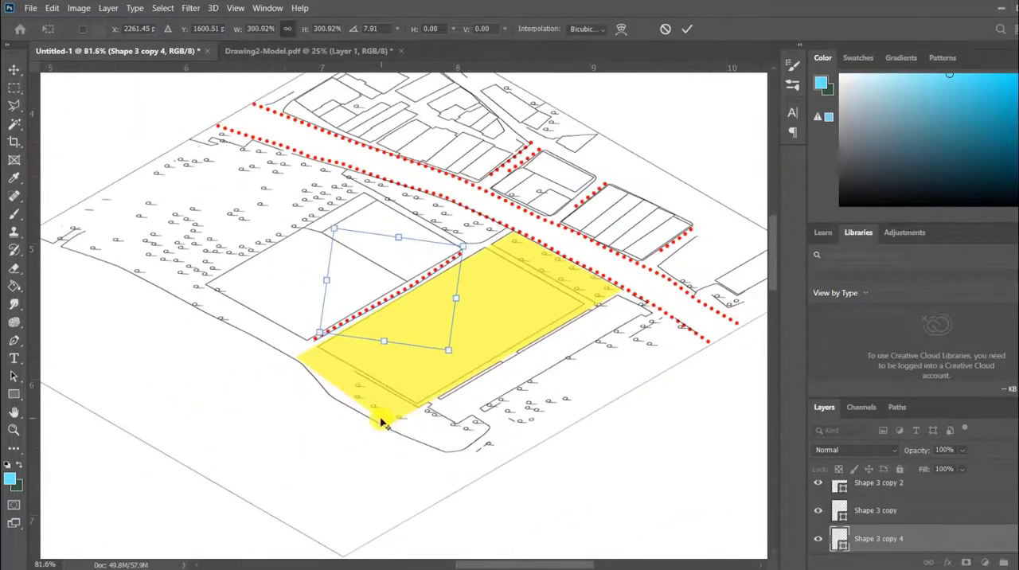
{"action": "scroll", "coordinate": [335, 345], "scroll_direction": "down", "scroll_amount": 2}
{"action": "scroll", "coordinate": [516, 357], "scroll_direction": "down", "scroll_amount": 4}
{"action": "scroll", "coordinate": [518, 358], "scroll_direction": "up", "scroll_amount": 4}
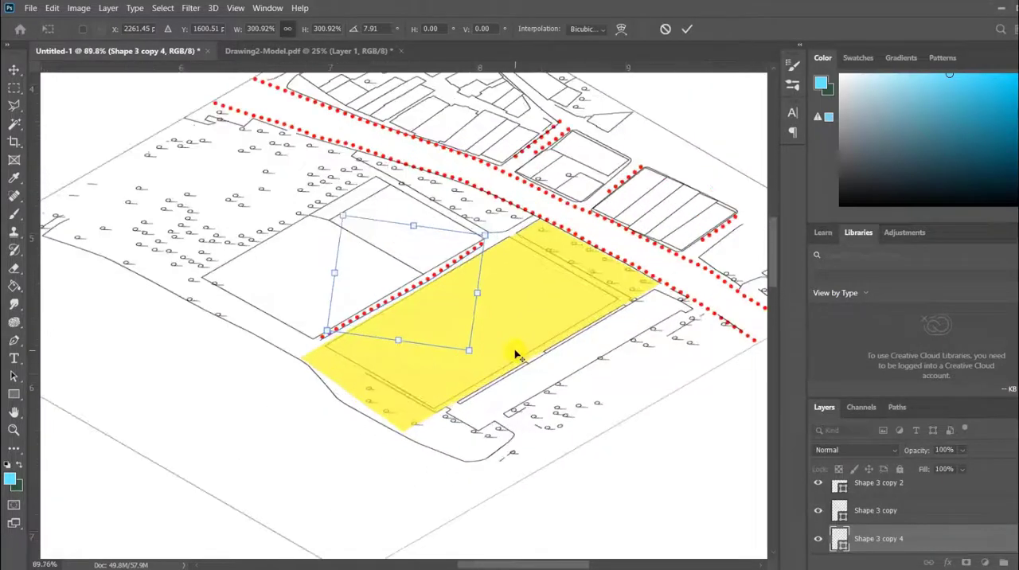
{"action": "scroll", "coordinate": [516, 351], "scroll_direction": "up", "scroll_amount": 2}
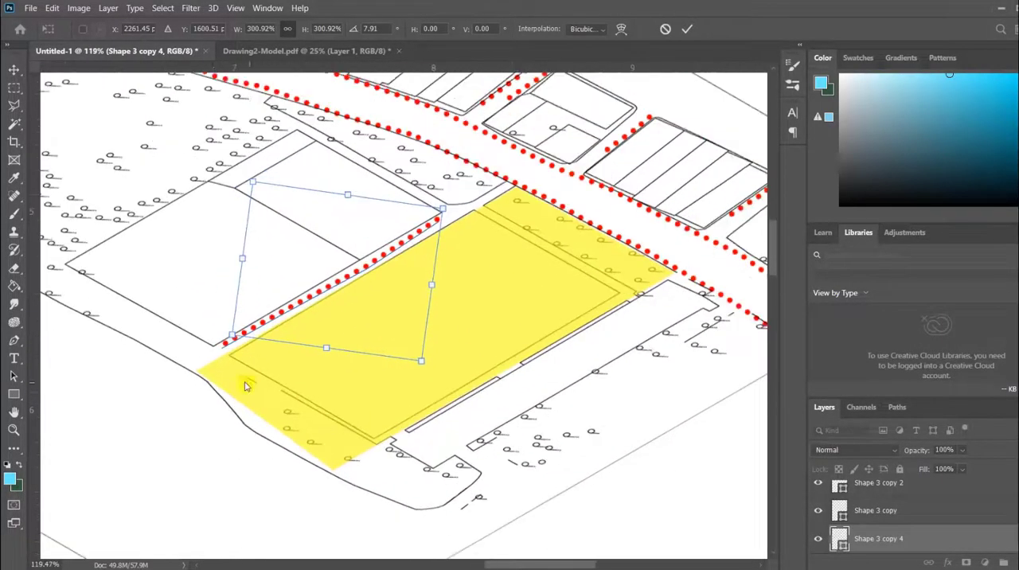
{"action": "key", "text": "Return"}
Copy the long dotted line to the street southeast of the parcel, lengthen it to about 121%, and place another copy along the street's opposite side.
{"action": "scroll", "coordinate": [273, 222], "scroll_direction": "up", "scroll_amount": 2}
{"action": "left_click_drag", "start_coordinate": [226, 235], "coordinate": [502, 346]}
{"action": "scroll", "coordinate": [502, 346], "scroll_direction": "down", "scroll_amount": 4}
{"action": "left_click_drag", "start_coordinate": [517, 309], "coordinate": [545, 292]}
{"action": "left_click_drag", "start_coordinate": [321, 426], "coordinate": [305, 435]}
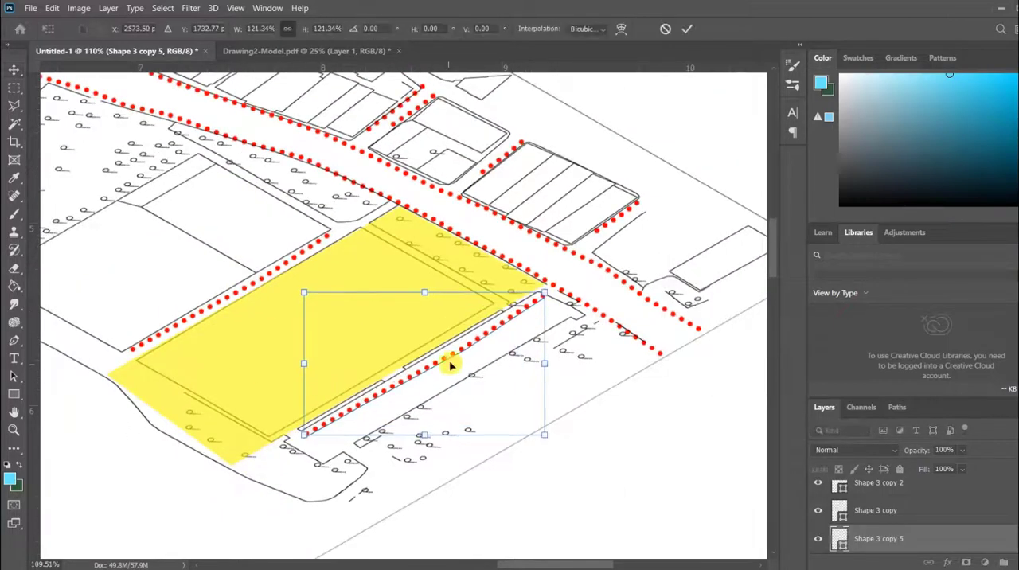
{"action": "left_click_drag", "start_coordinate": [441, 359], "coordinate": [439, 355]}
{"action": "key", "text": "Return"}
{"action": "scroll", "coordinate": [390, 371], "scroll_direction": "up", "scroll_amount": 3}
{"action": "left_click_drag", "start_coordinate": [484, 285], "coordinate": [524, 268]}
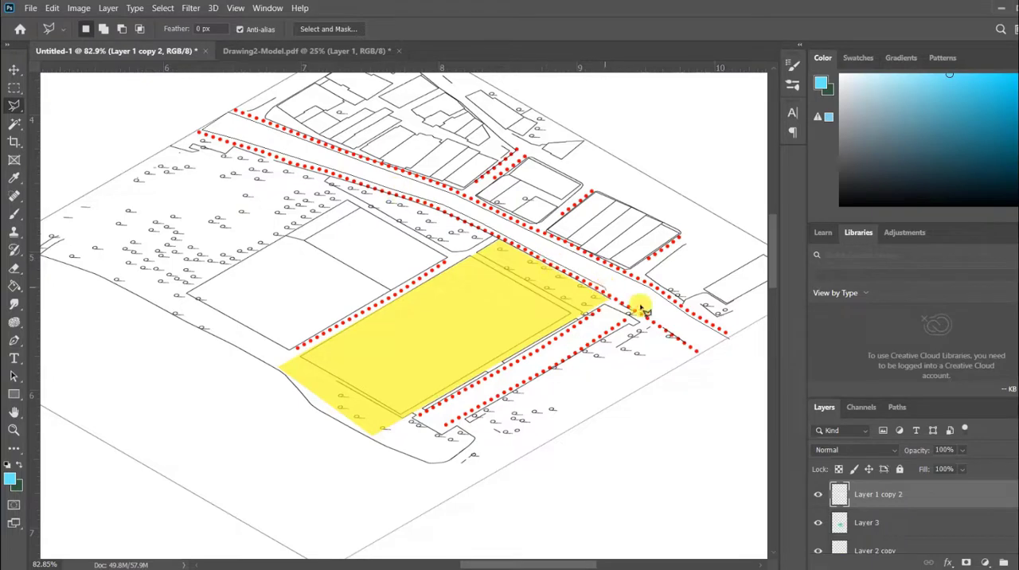
Close a Polygonal Lasso selection around the main road between the dotted lines and set the foreground colour to orange ff7200.
{"action": "left_click", "coordinate": [733, 343]}
{"action": "left_click", "coordinate": [10, 478]}
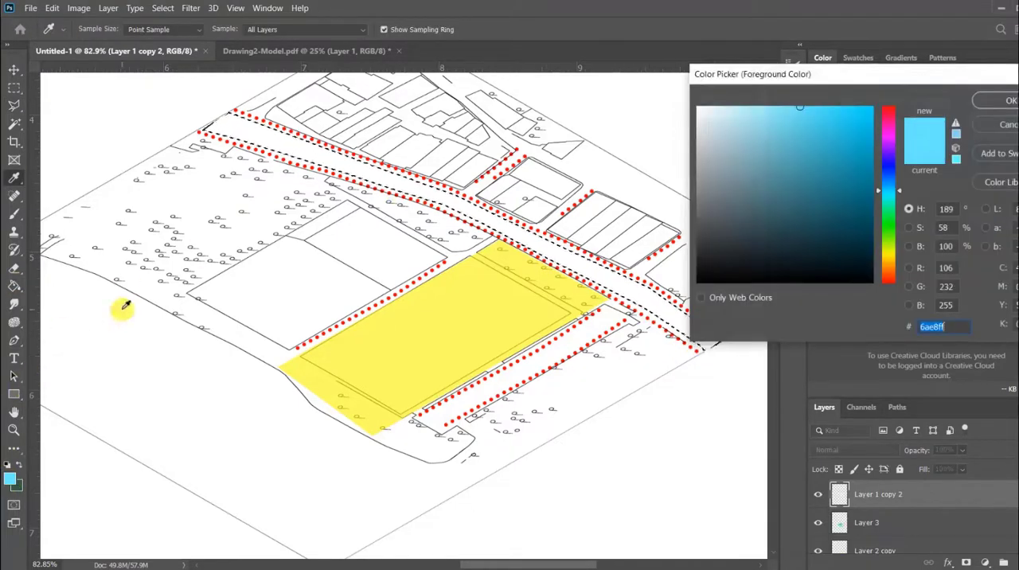
{"action": "left_click", "coordinate": [886, 262]}
{"action": "left_click_drag", "start_coordinate": [867, 120], "coordinate": [854, 157]}
{"action": "left_click", "coordinate": [889, 271]}
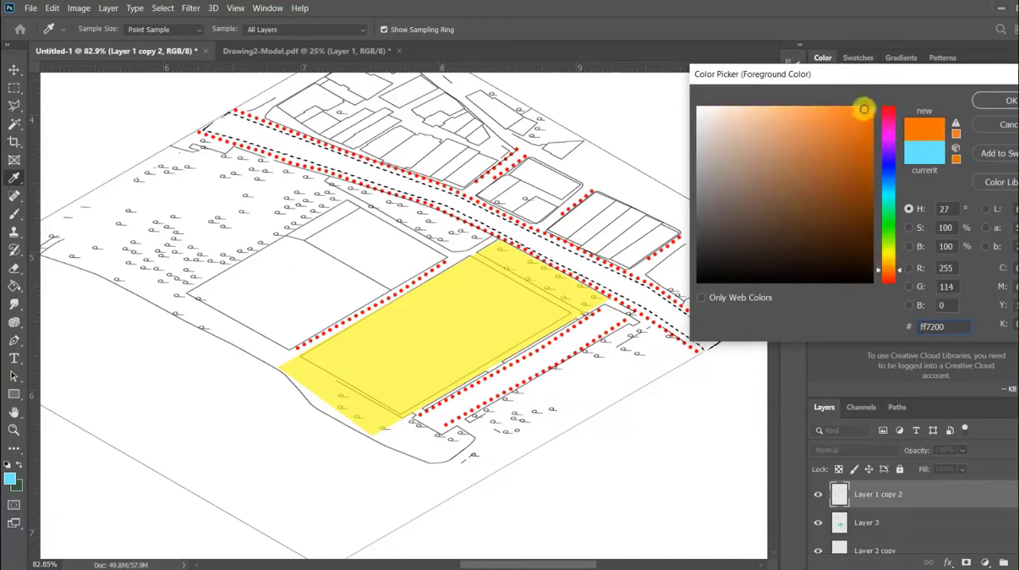
{"action": "key", "text": "Return"}
Fill the selected main road with the orange using the Paint Bucket and deselect.
{"action": "key", "text": "g"}
{"action": "left_click", "coordinate": [501, 225]}
{"action": "scroll", "coordinate": [478, 255], "scroll_direction": "down", "scroll_amount": 8}
{"action": "key", "text": "ctrl+d"}
Outline the side street between the first two building blocks with the Polygonal Lasso and fill it with a lighter orange.
{"action": "key", "text": "l"}
{"action": "scroll", "coordinate": [509, 235], "scroll_direction": "up", "scroll_amount": 8}
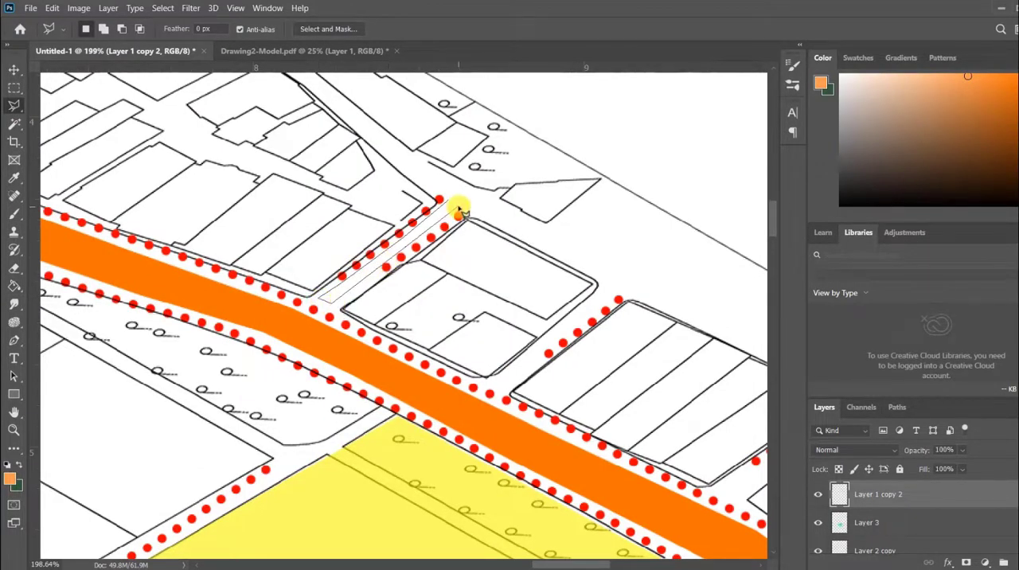
{"action": "left_click", "coordinate": [15, 285]}
Select the side street between the second and third building blocks with the Polygonal Lasso and fill it with light orange.
{"action": "left_click", "coordinate": [15, 105]}
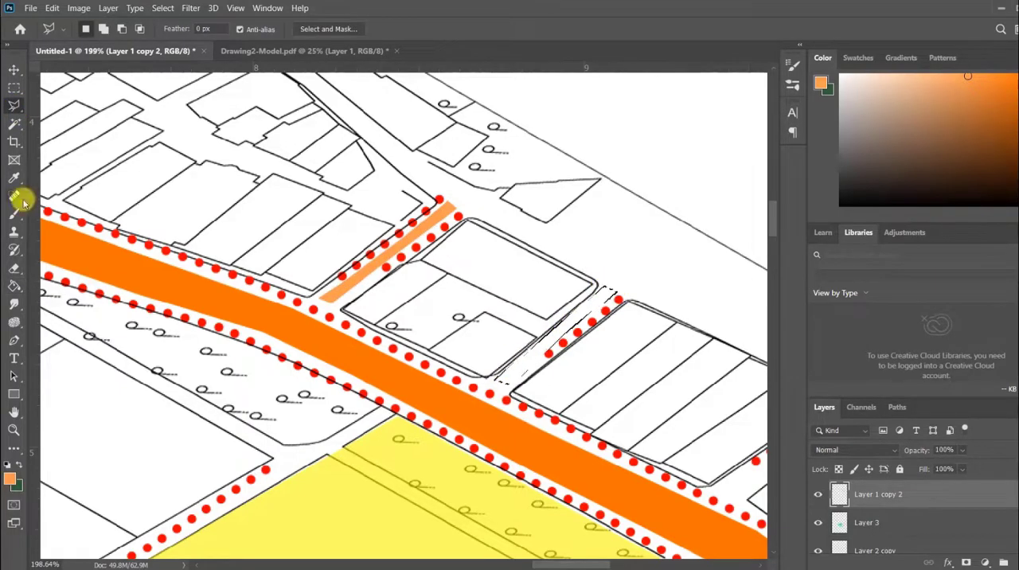
{"action": "left_click", "coordinate": [14, 285]}
{"action": "left_click", "coordinate": [579, 312]}
{"action": "scroll", "coordinate": [247, 308], "scroll_direction": "down", "scroll_amount": 5}
{"action": "scroll", "coordinate": [518, 437], "scroll_direction": "up", "scroll_amount": 5}
Outline the side street southeast of the third building block, fill it with light orange and deselect.
{"action": "left_click", "coordinate": [14, 106]}
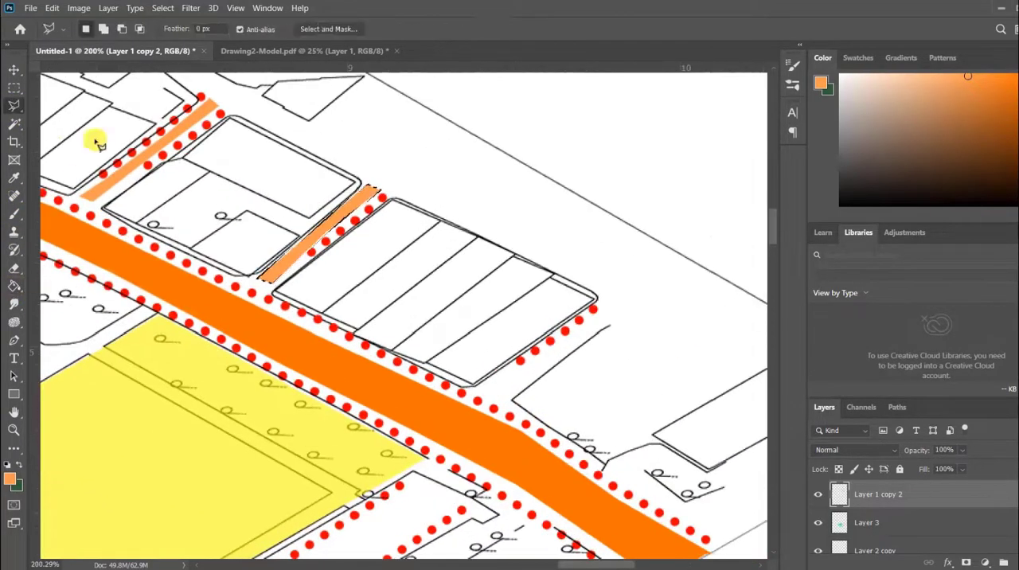
{"action": "left_click", "coordinate": [606, 311]}
{"action": "key", "text": "g"}
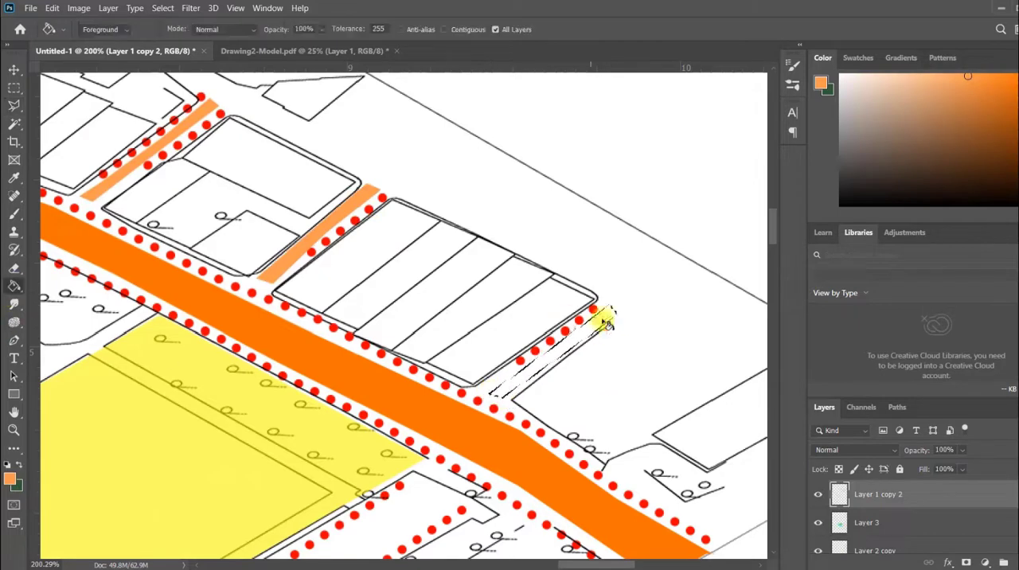
{"action": "left_click", "coordinate": [604, 320]}
{"action": "scroll", "coordinate": [518, 294], "scroll_direction": "down", "scroll_amount": 6}
{"action": "key", "text": "m"}
{"action": "scroll", "coordinate": [557, 294], "scroll_direction": "down", "scroll_amount": 5}
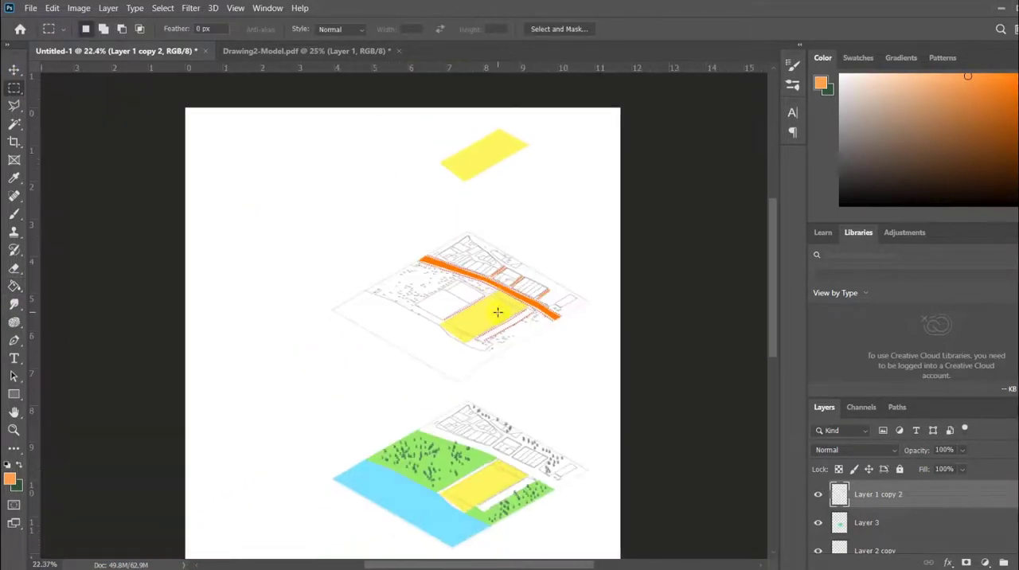
Select all diagram layers above the background Layer 0 and scale the whole stack down toward the page's lower right.
{"action": "left_click", "coordinate": [906, 516], "text": "shift"}
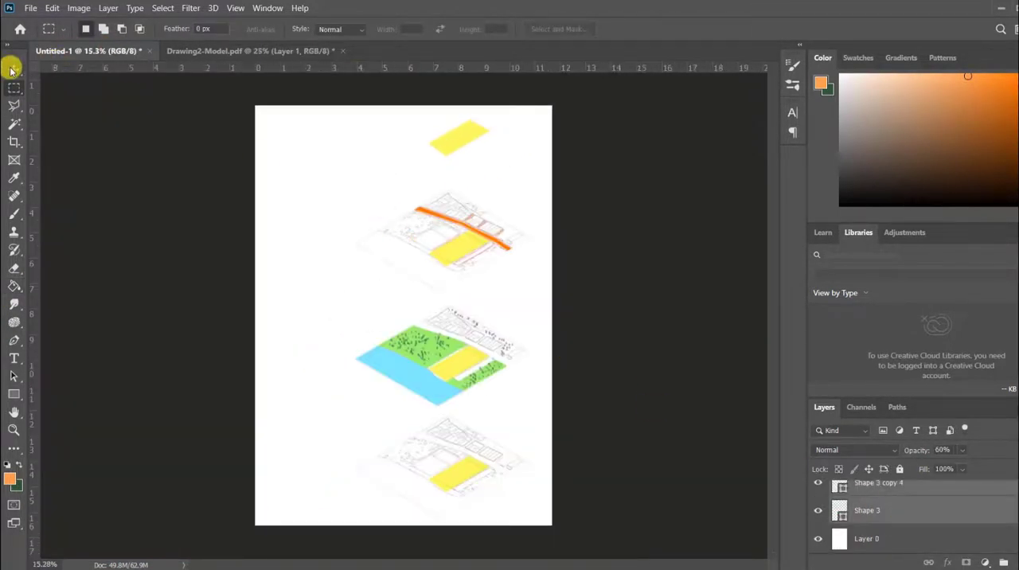
{"action": "left_click", "coordinate": [12, 70]}
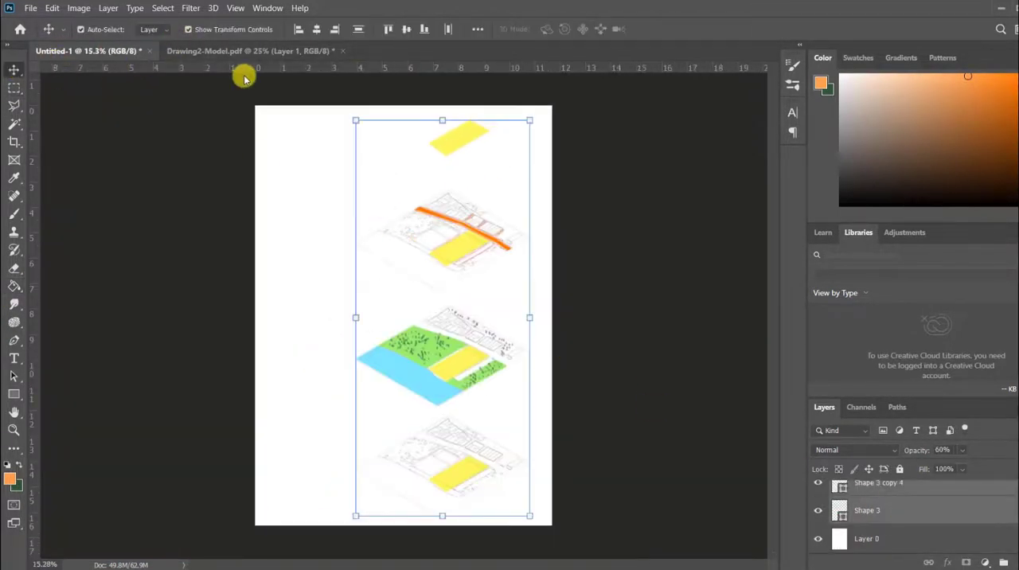
{"action": "left_click_drag", "start_coordinate": [355, 119], "coordinate": [373, 181]}
{"action": "left_click", "coordinate": [13, 70]}
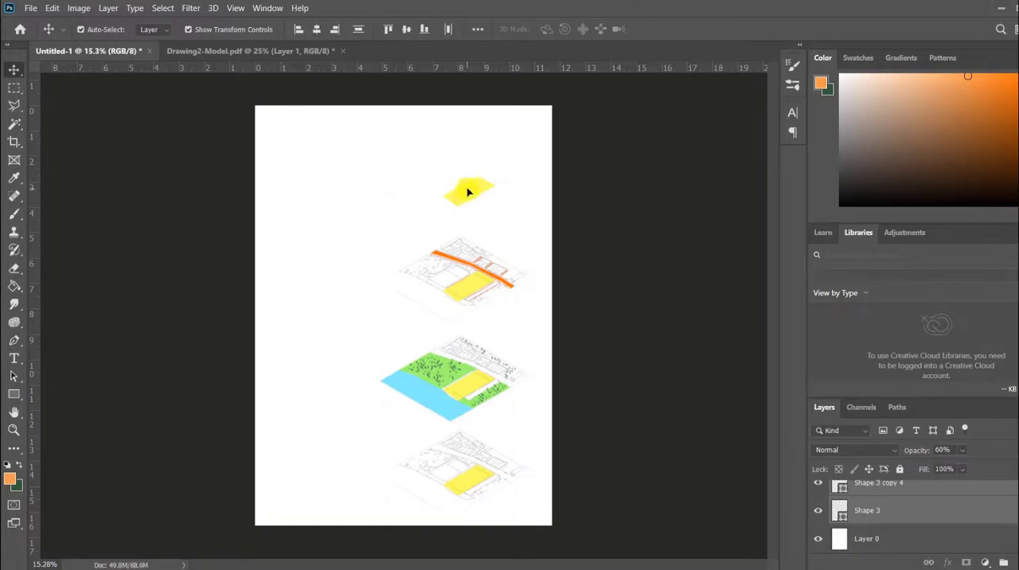
Move the yellow parcel at the head of the stack up toward the page's upper edge.
{"action": "left_click", "coordinate": [367, 207]}
{"action": "left_click", "coordinate": [191, 191]}
{"action": "left_click", "coordinate": [385, 260]}
{"action": "left_click", "coordinate": [467, 197]}
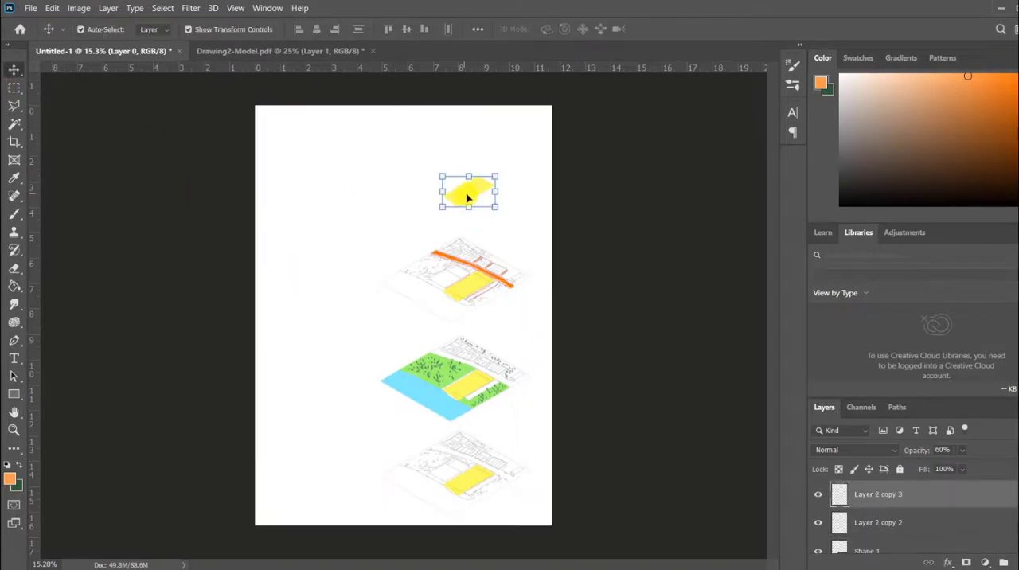
{"action": "left_click_drag", "start_coordinate": [467, 197], "coordinate": [468, 133]}
Duplicate the lowest line-drawn site plan with its yellow parcel and place the copy between the road diagram and the uppermost parcel.
{"action": "left_click", "coordinate": [470, 479]}
{"action": "scroll", "coordinate": [468, 510], "scroll_direction": "up", "scroll_amount": 5}
{"action": "left_click", "coordinate": [880, 529], "text": "ctrl"}
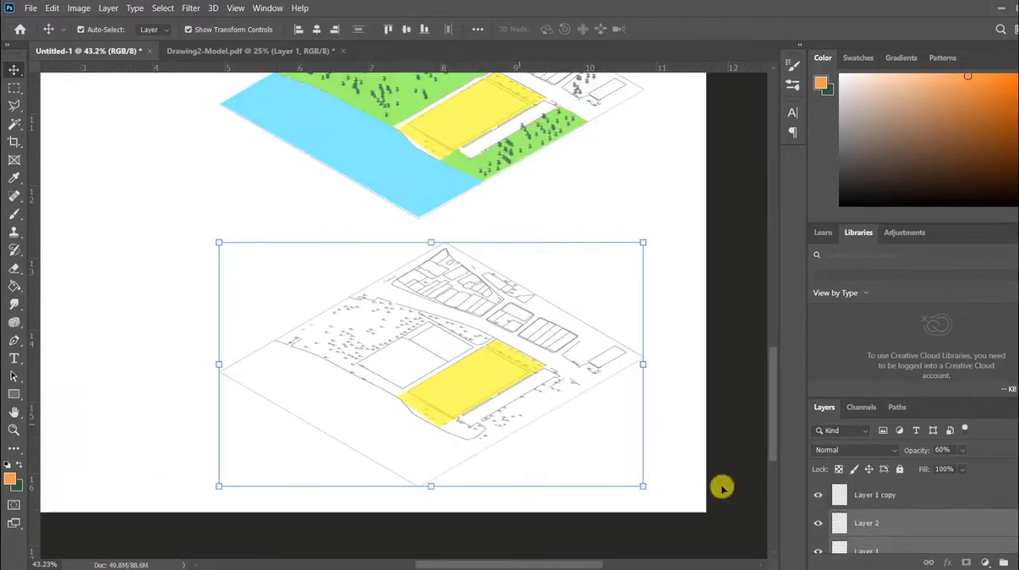
{"action": "scroll", "coordinate": [879, 506], "scroll_direction": "down", "scroll_amount": 1}
{"action": "scroll", "coordinate": [473, 390], "scroll_direction": "down", "scroll_amount": 5}
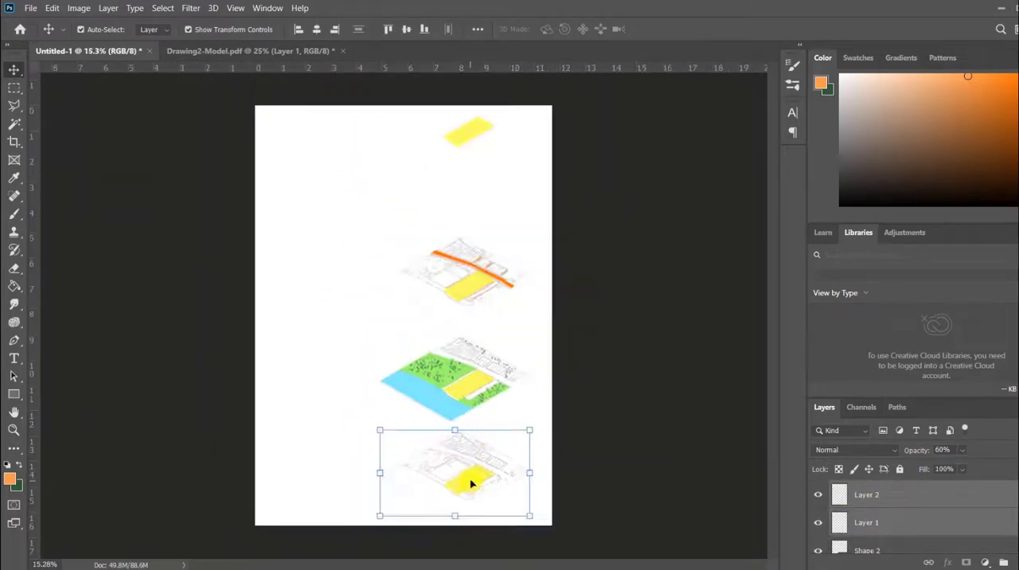
{"action": "left_click_drag", "start_coordinate": [469, 480], "coordinate": [472, 189]}
{"action": "left_click", "coordinate": [192, 259]}
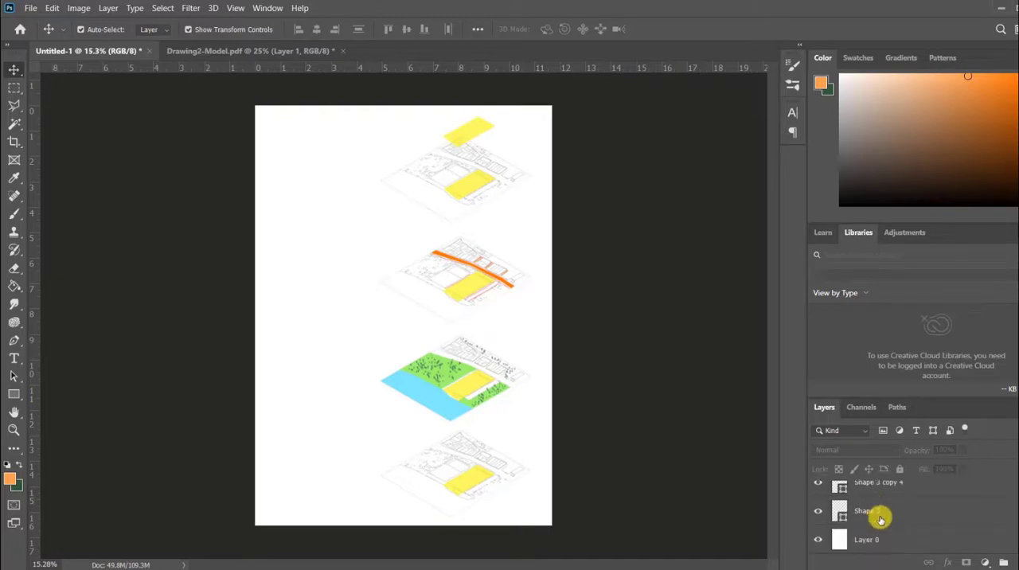
Scale all diagram layers above Layer 0 to about 90% and raise the uppermost yellow parcel further from the plan below.
{"action": "left_click", "coordinate": [879, 517]}
{"action": "scroll", "coordinate": [909, 506], "scroll_direction": "up", "scroll_amount": 3}
{"action": "left_click", "coordinate": [879, 495], "text": "shift"}
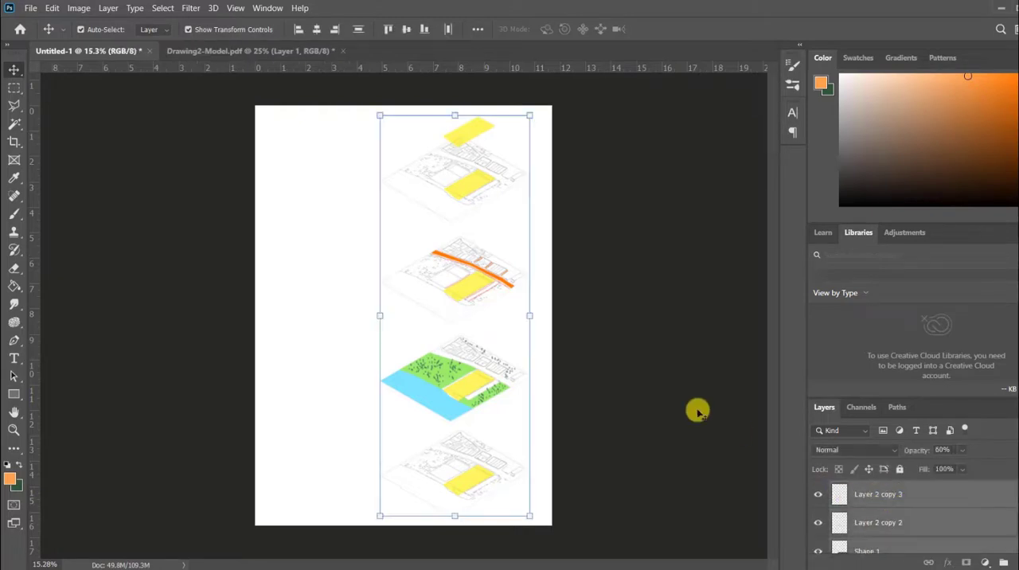
{"action": "left_click_drag", "start_coordinate": [377, 114], "coordinate": [381, 156]}
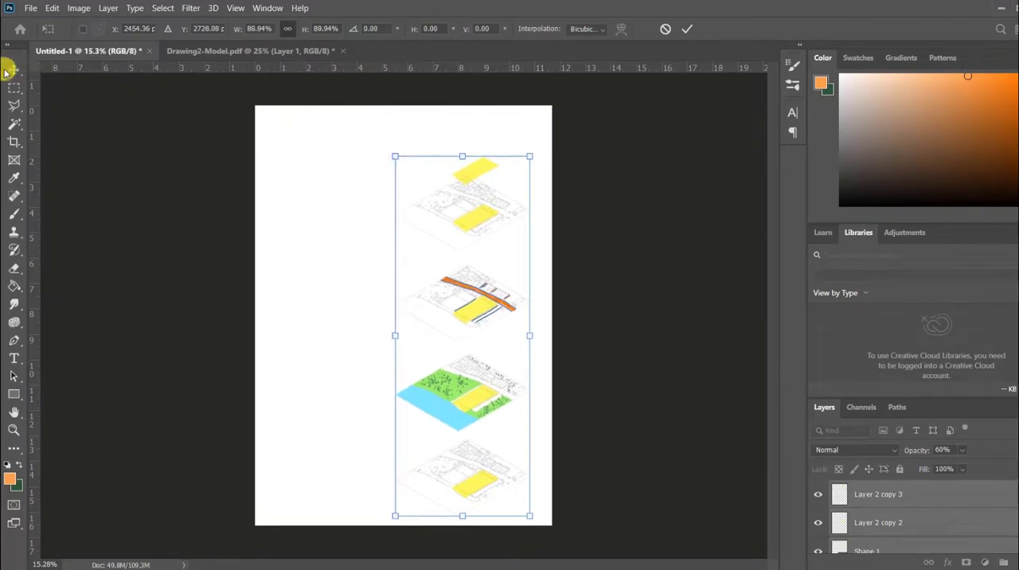
{"action": "key", "text": "Return"}
{"action": "left_click", "coordinate": [354, 198]}
{"action": "left_click_drag", "start_coordinate": [478, 168], "coordinate": [478, 136]}
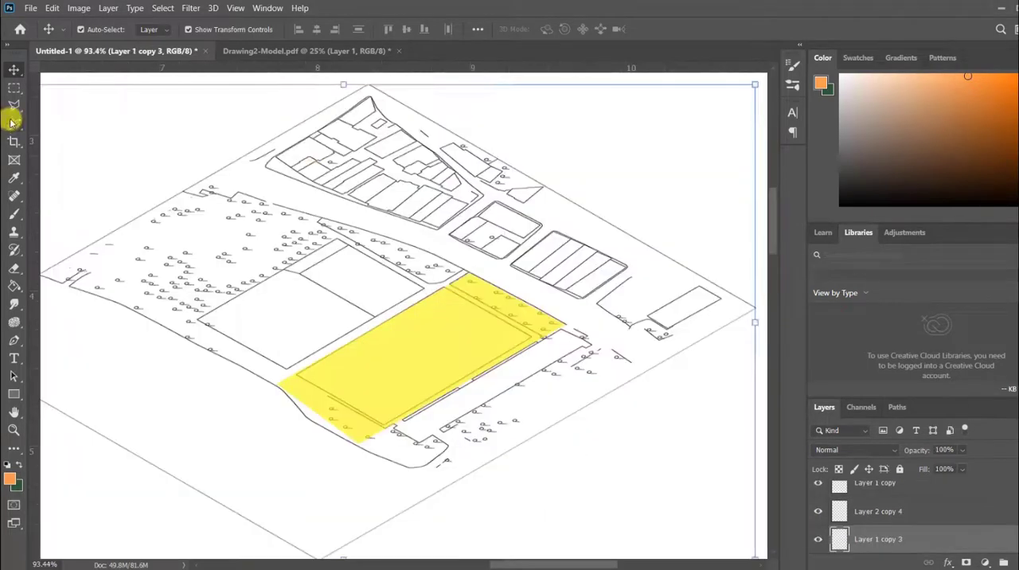
Select the building plots of the large northern block on the uppermost site plan with the Magic Wand.
{"action": "left_click", "coordinate": [336, 142]}
{"action": "left_click", "coordinate": [336, 141], "text": "shift"}
{"action": "left_click", "coordinate": [318, 174], "text": "shift"}
{"action": "left_click", "coordinate": [342, 177], "text": "shift"}
{"action": "left_click", "coordinate": [359, 181], "text": "shift"}
{"action": "left_click", "coordinate": [373, 191], "text": "shift"}
{"action": "left_click", "coordinate": [394, 146], "text": "shift"}
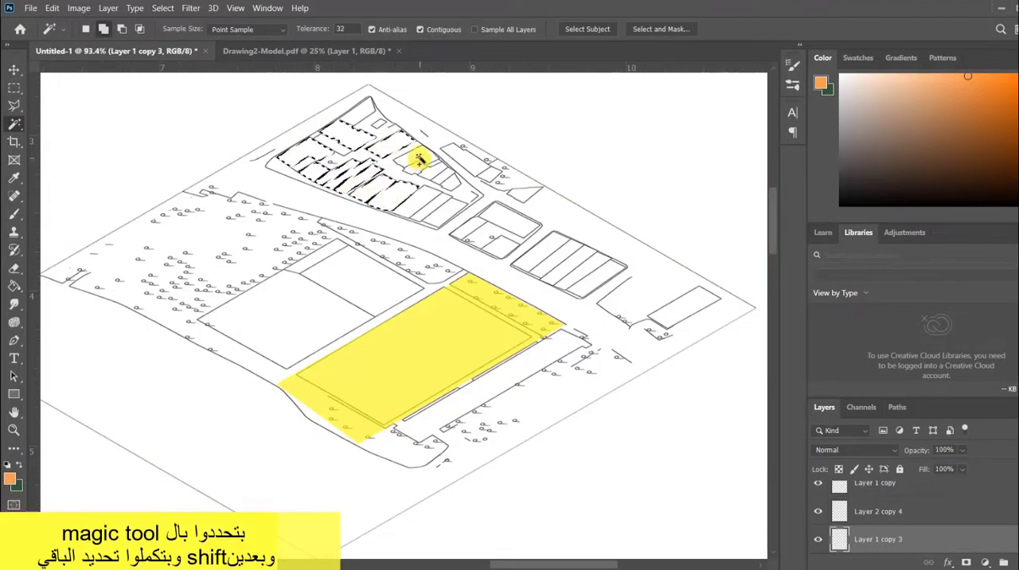
{"action": "left_click", "coordinate": [419, 161], "text": "shift"}
{"action": "left_click", "coordinate": [421, 205], "text": "shift"}
{"action": "left_click", "coordinate": [446, 211], "text": "shift"}
{"action": "left_click", "coordinate": [434, 172], "text": "shift"}
{"action": "left_click", "coordinate": [448, 181], "text": "shift"}
Add the buildings along the northeast edge, the two middle blocks and the eastern building to the Magic Wand selection.
{"action": "left_click", "coordinate": [475, 163], "text": "shift"}
{"action": "left_click", "coordinate": [525, 193], "text": "shift"}
{"action": "left_click", "coordinate": [511, 220], "text": "shift"}
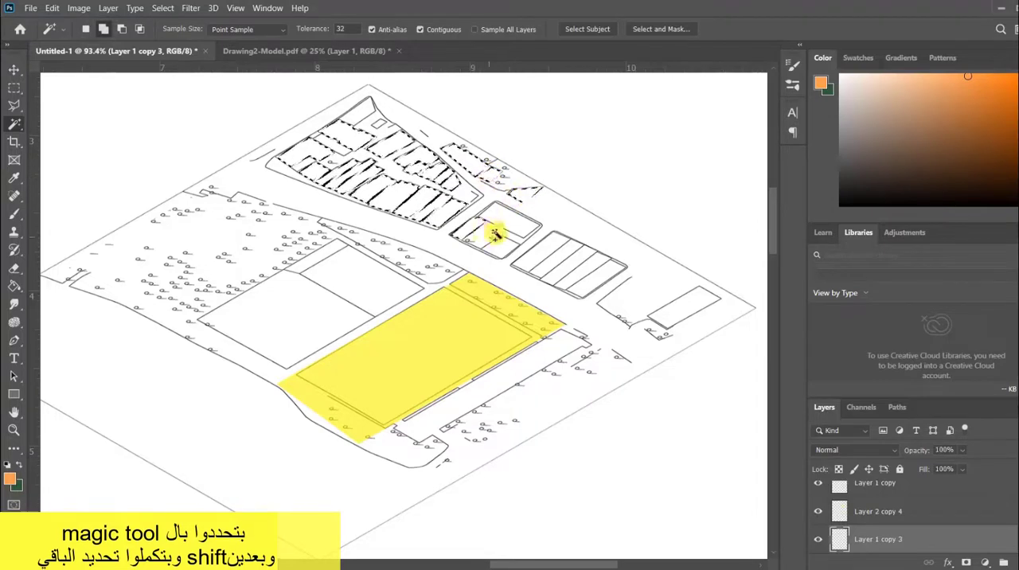
{"action": "left_click", "coordinate": [484, 232], "text": "shift"}
{"action": "left_click", "coordinate": [503, 247], "text": "shift"}
{"action": "left_click", "coordinate": [539, 249], "text": "shift"}
{"action": "left_click", "coordinate": [555, 257], "text": "shift"}
{"action": "left_click", "coordinate": [568, 263], "text": "shift"}
{"action": "left_click", "coordinate": [581, 270], "text": "shift"}
{"action": "left_click", "coordinate": [598, 277], "text": "shift"}
{"action": "left_click", "coordinate": [683, 307], "text": "shift"}
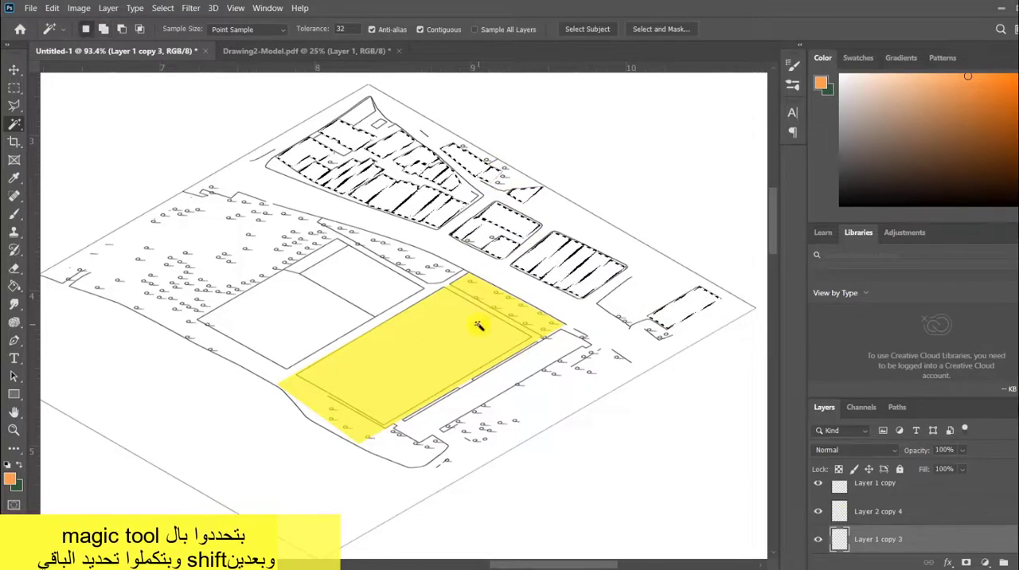
Set the foreground color to gray and fill the selected buildings on the uppermost site plan with the Paint Bucket.
{"action": "left_click_drag", "start_coordinate": [446, 211], "coordinate": [438, 239]}
{"action": "left_click", "coordinate": [9, 478]}
{"action": "left_click_drag", "start_coordinate": [775, 184], "coordinate": [689, 202]}
{"action": "left_click", "coordinate": [1007, 100]}
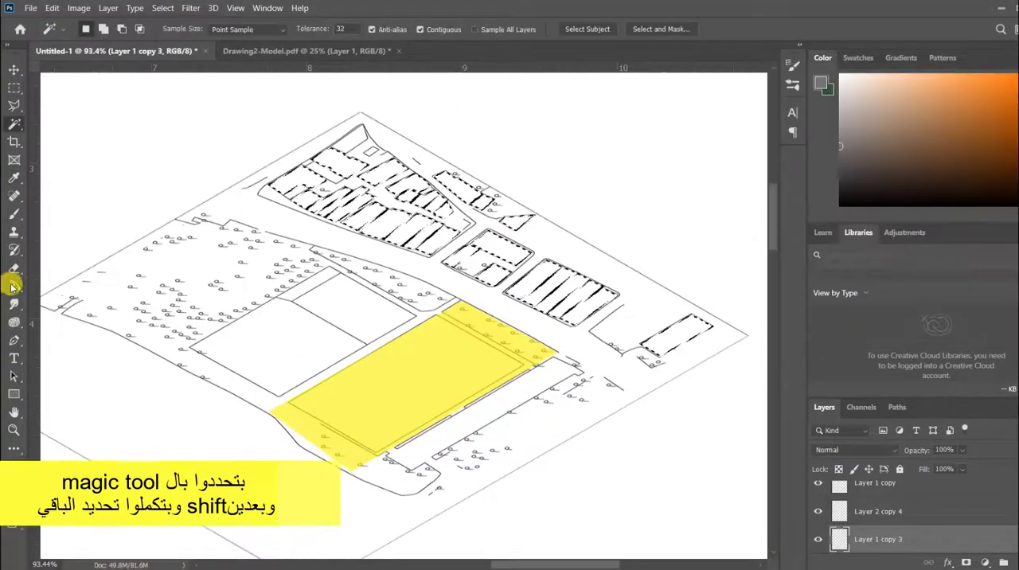
{"action": "left_click", "coordinate": [13, 287]}
{"action": "left_click", "coordinate": [384, 225]}
{"action": "scroll", "coordinate": [372, 304], "scroll_direction": "down", "scroll_amount": 5}
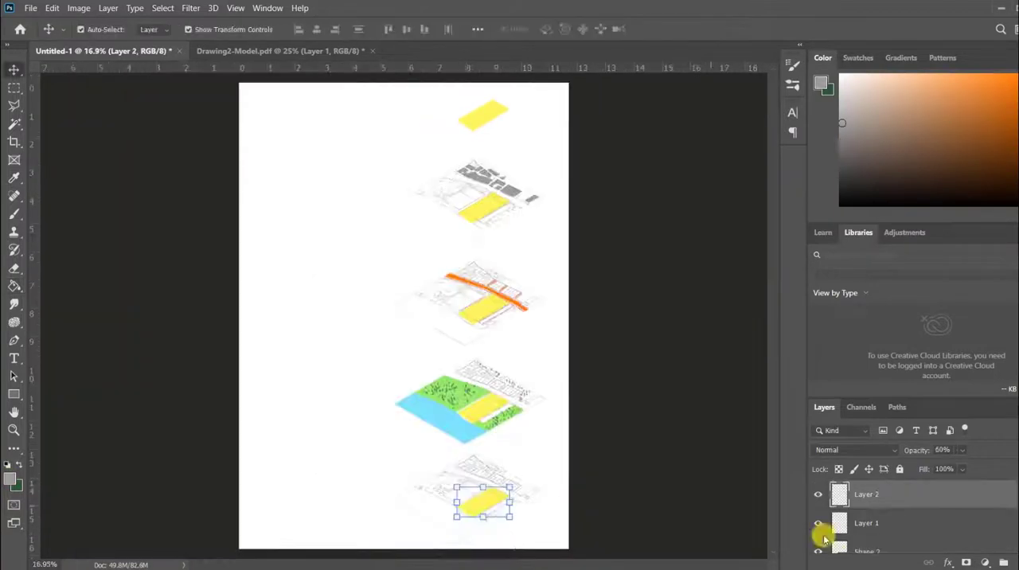
Add a black 6 px outside stroke to the lowest plan's yellow parcel, adjusting the stroke opacity.
{"action": "double_click", "coordinate": [821, 535]}
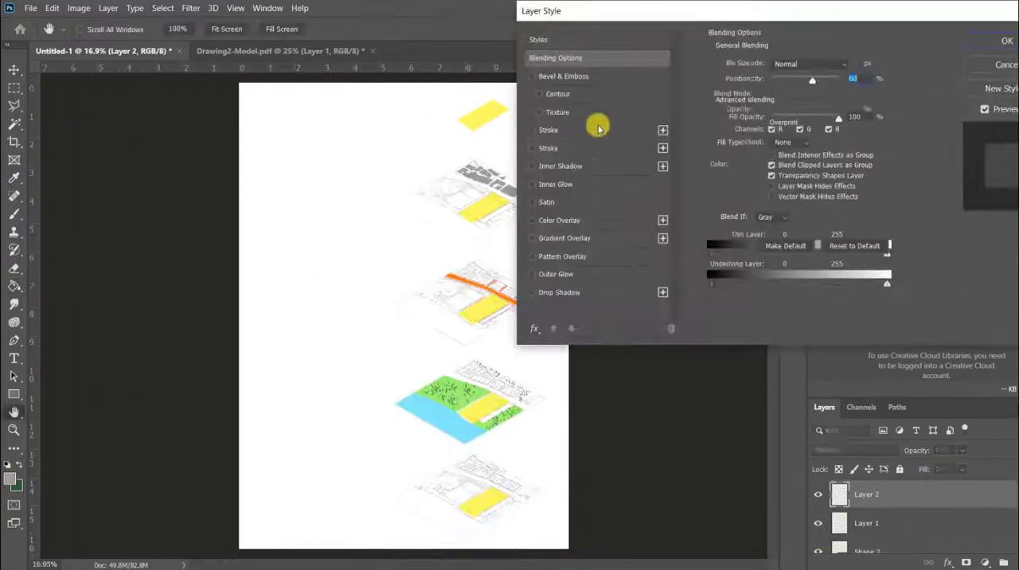
{"action": "left_click", "coordinate": [598, 129]}
{"action": "left_click_drag", "start_coordinate": [772, 65], "coordinate": [764, 66]}
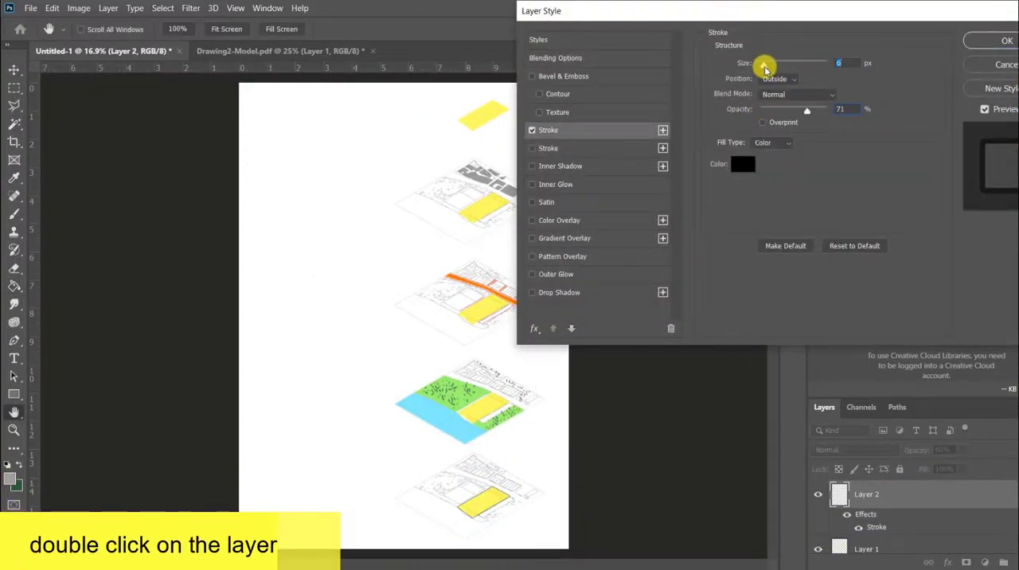
{"action": "mouse_move", "coordinate": [827, 111]}
{"action": "left_mouse_down"}
{"action": "mouse_move", "coordinate": [809, 111]}
{"action": "mouse_move", "coordinate": [835, 109]}
{"action": "left_mouse_up"}
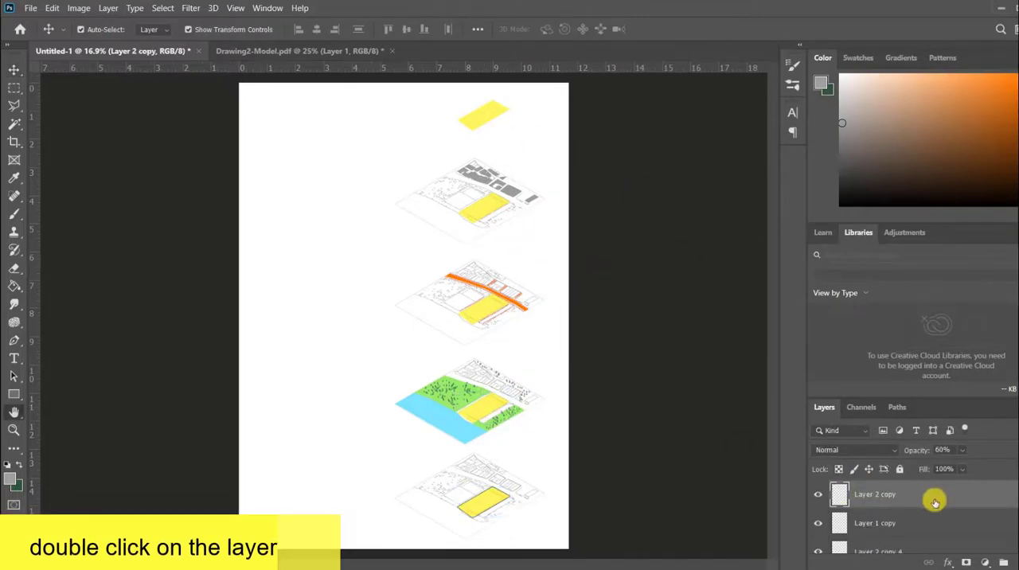
Apply the same black stroke to the yellow parcels on the green-and-water, road and building diagrams.
{"action": "double_click", "coordinate": [935, 501]}
{"action": "left_click", "coordinate": [590, 131]}
{"action": "left_click", "coordinate": [1001, 41]}
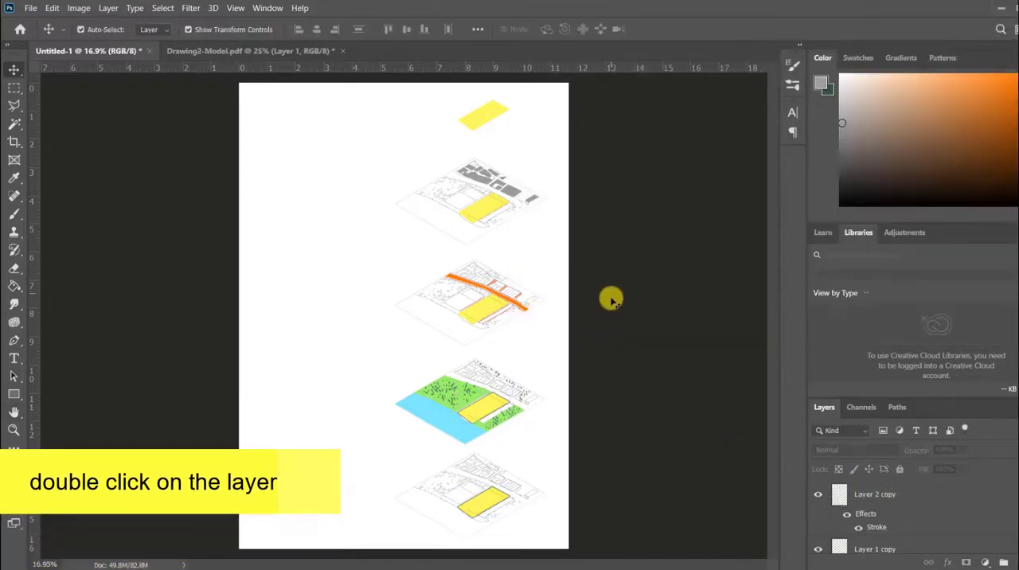
{"action": "left_click", "coordinate": [487, 310]}
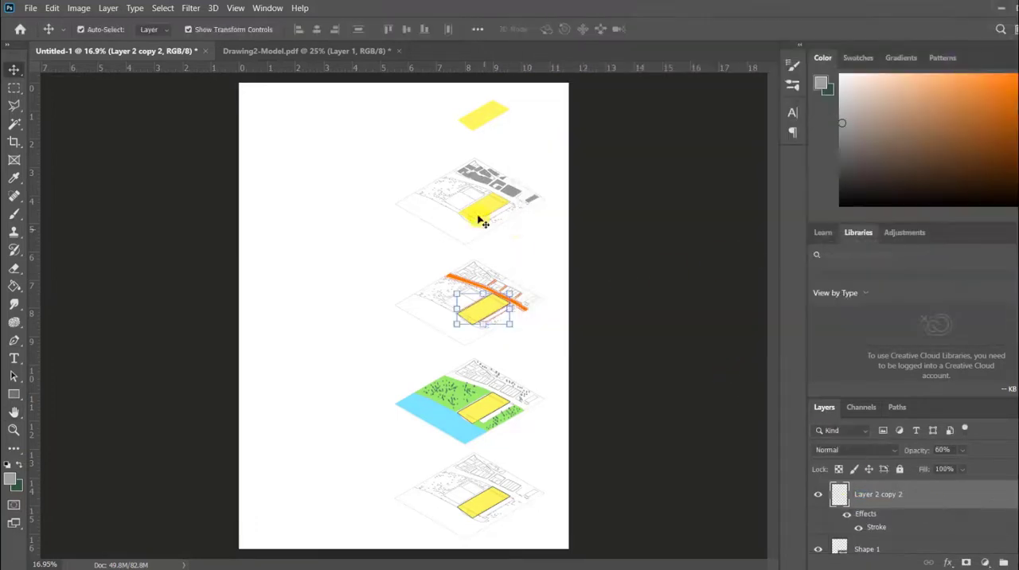
{"action": "left_click", "coordinate": [495, 210]}
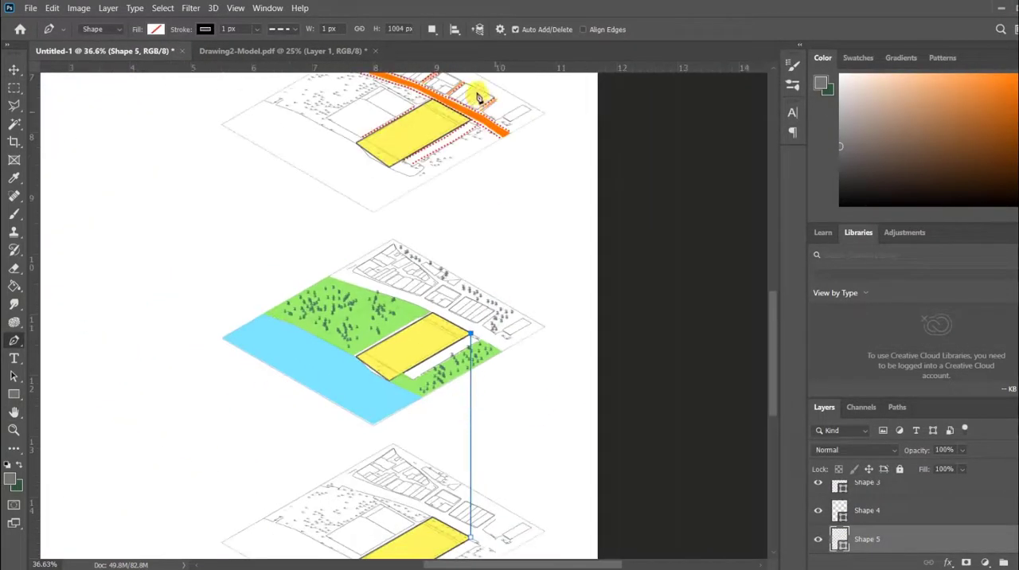
Extend the 1 px dashed vertical Pen line from the lower plans up to the uppermost parcel's east corner.
{"action": "scroll", "coordinate": [456, 159], "scroll_direction": "down", "scroll_amount": 6}
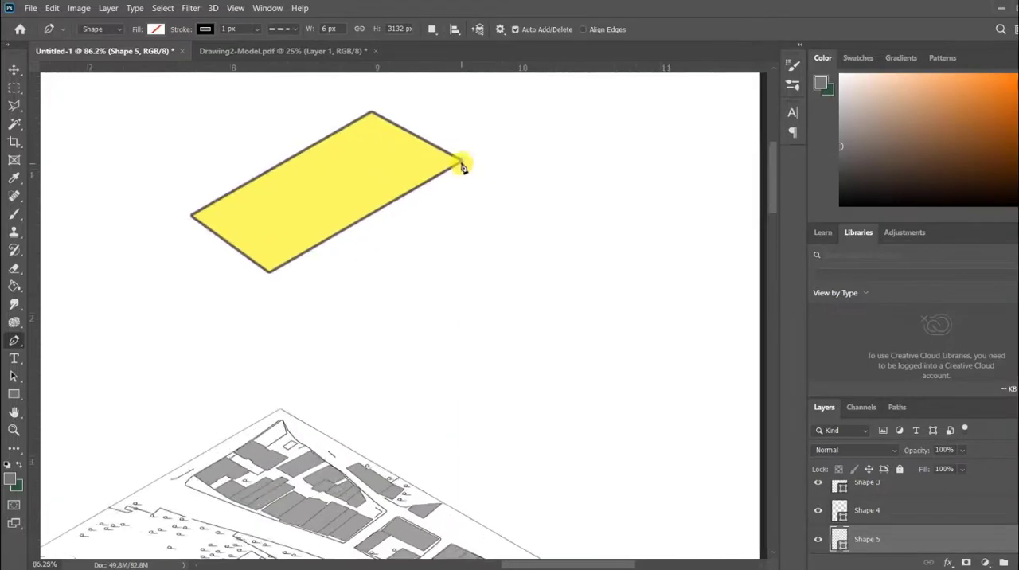
{"action": "left_click", "coordinate": [462, 164]}
{"action": "scroll", "coordinate": [465, 222], "scroll_direction": "down", "scroll_amount": 1}
{"action": "scroll", "coordinate": [472, 182], "scroll_direction": "up", "scroll_amount": 5}
Change the dashed connector line's stroke color to gray.
{"action": "left_click", "coordinate": [204, 30]}
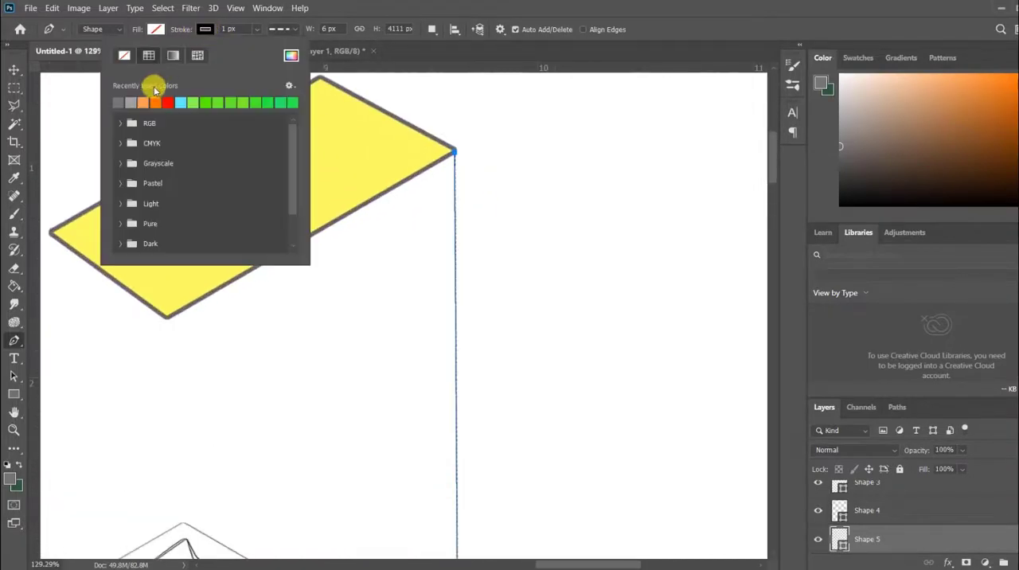
{"action": "key", "text": "Escape"}
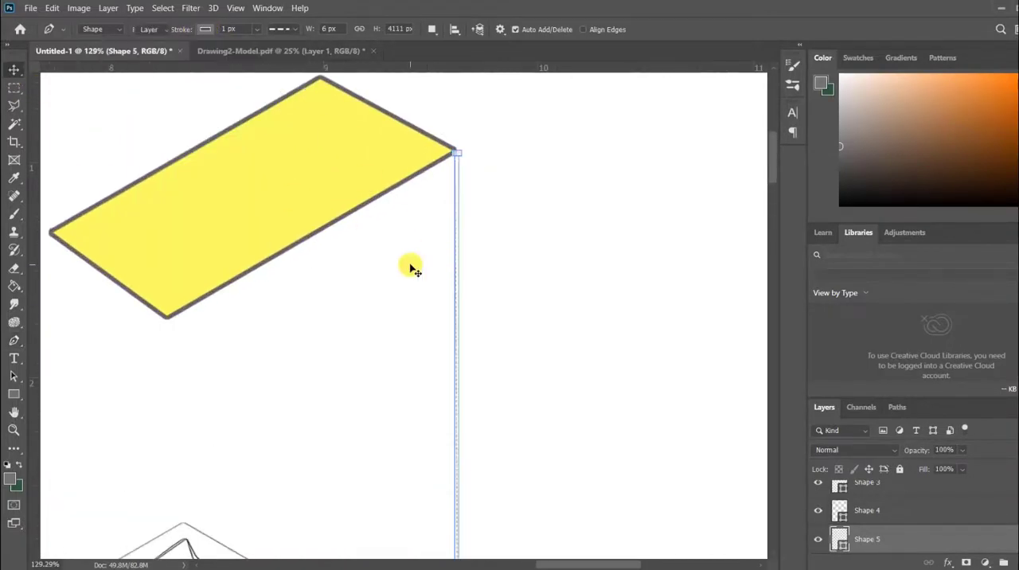
{"action": "key", "text": "v"}
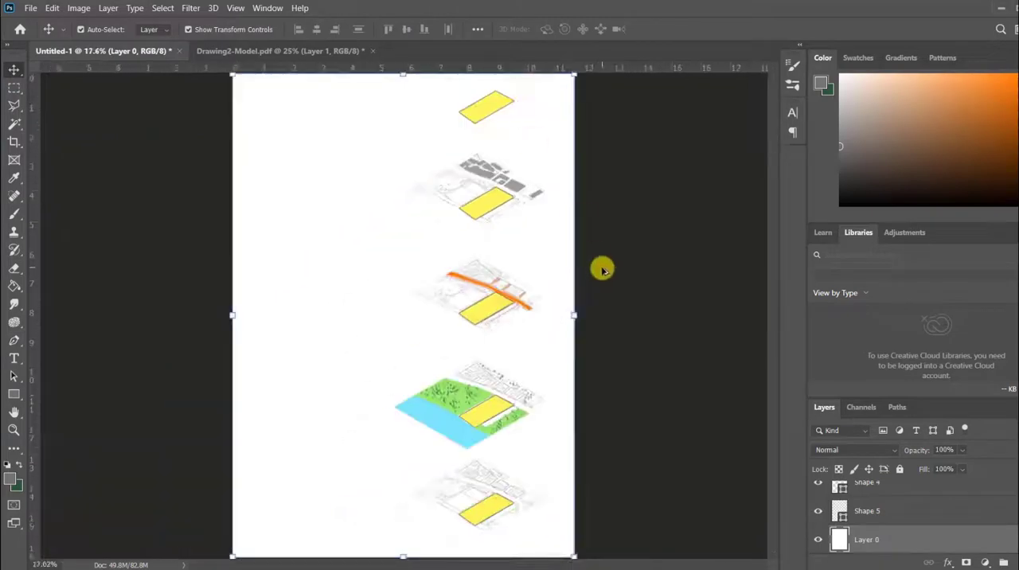
{"action": "scroll", "coordinate": [602, 271], "scroll_direction": "down", "scroll_amount": 1}
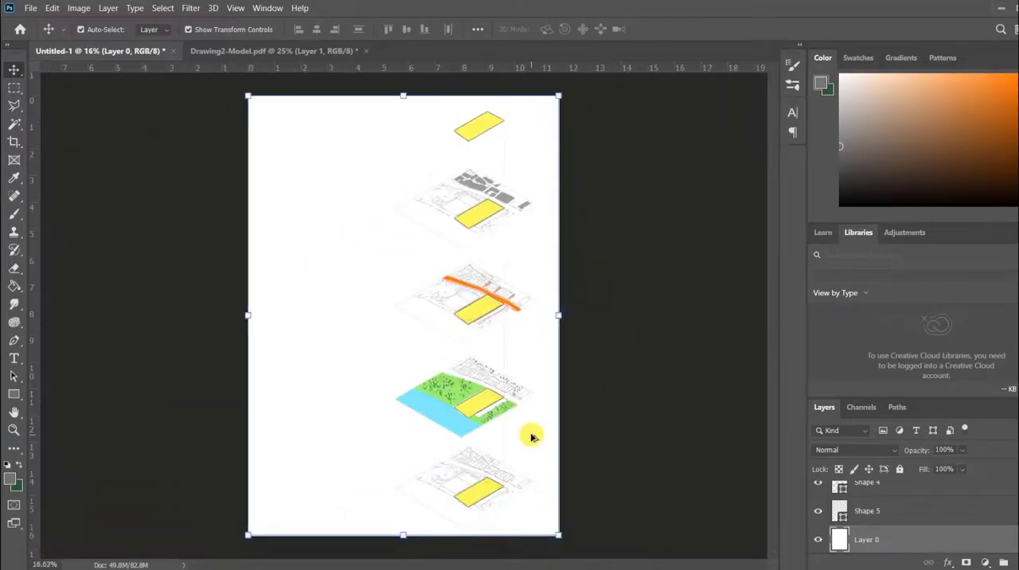
Duplicate the dashed connector line at the parcel's east corner and place the copy to its west.
{"action": "scroll", "coordinate": [511, 263], "scroll_direction": "up", "scroll_amount": 3}
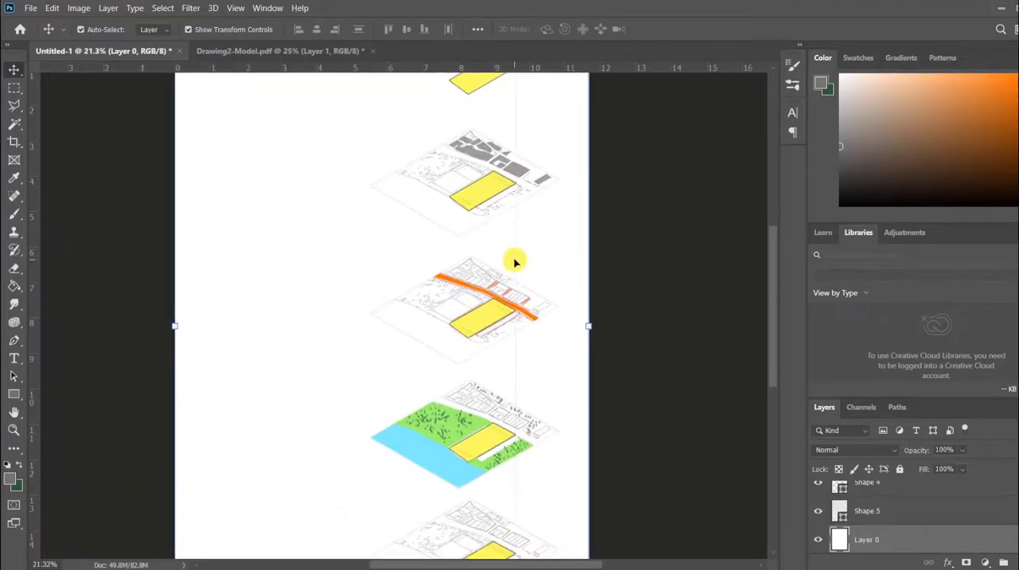
{"action": "scroll", "coordinate": [514, 262], "scroll_direction": "up", "scroll_amount": 3}
{"action": "scroll", "coordinate": [504, 138], "scroll_direction": "up", "scroll_amount": 8}
{"action": "scroll", "coordinate": [508, 292], "scroll_direction": "up", "scroll_amount": 2}
{"action": "scroll", "coordinate": [491, 400], "scroll_direction": "down", "scroll_amount": 11}
{"action": "scroll", "coordinate": [492, 195], "scroll_direction": "up", "scroll_amount": 3}
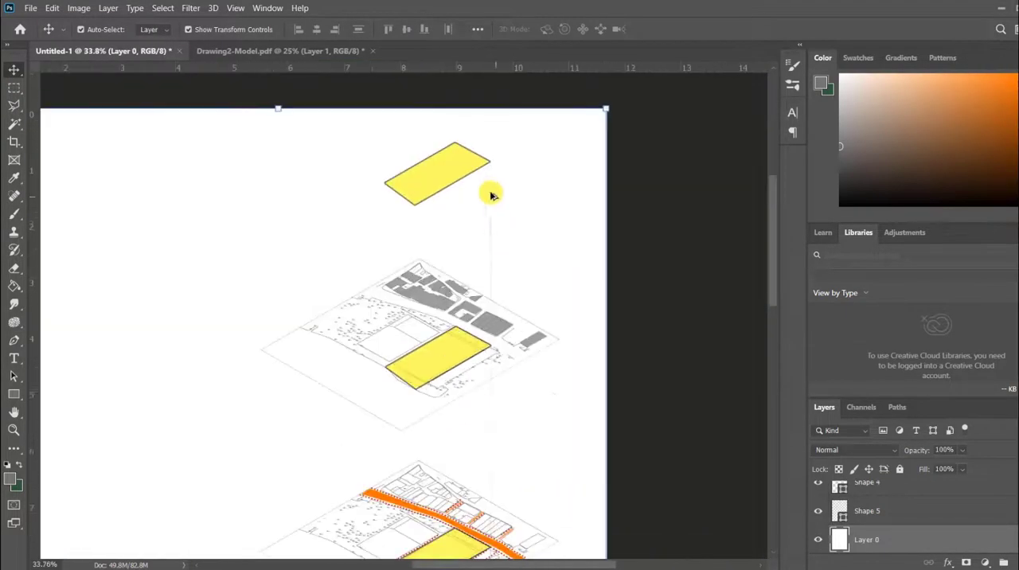
{"action": "left_click", "coordinate": [491, 196]}
{"action": "scroll", "coordinate": [491, 179], "scroll_direction": "up", "scroll_amount": 15}
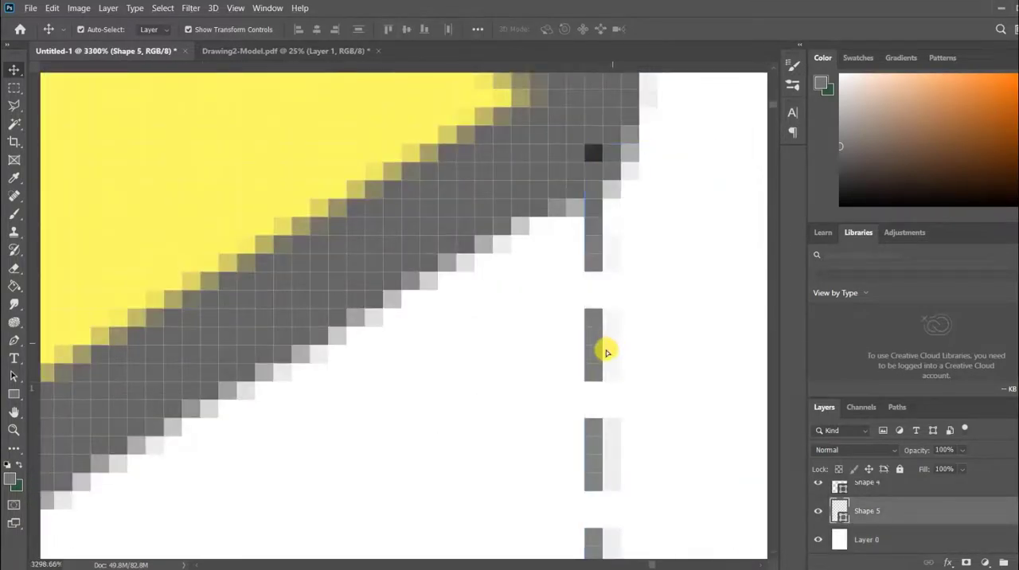
{"action": "left_click_drag", "start_coordinate": [604, 352], "coordinate": [466, 408], "text": "alt"}
{"action": "scroll", "coordinate": [518, 350], "scroll_direction": "down", "scroll_amount": 2}
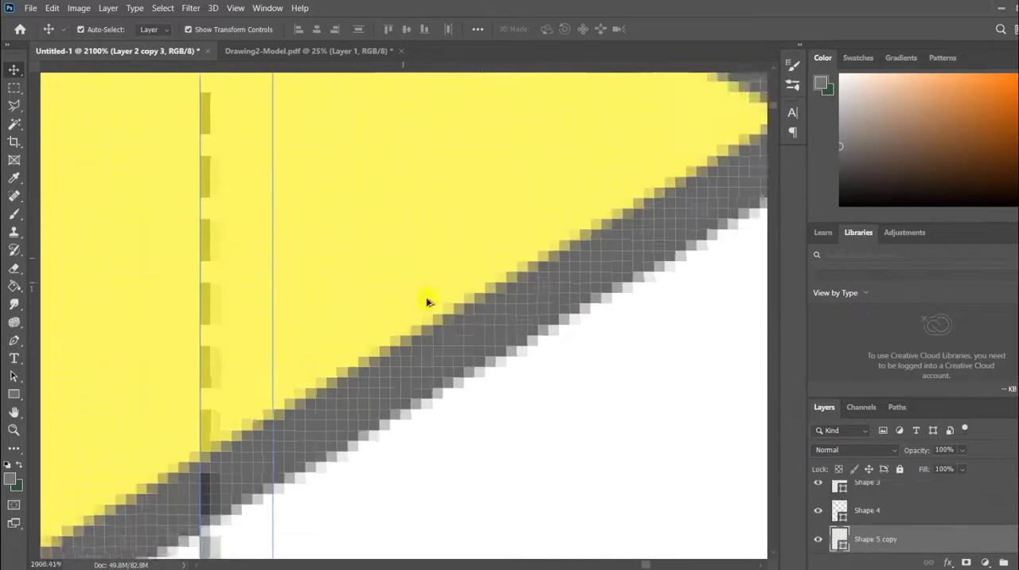
Align the copied dashed line with the uppermost yellow parcel's north corner.
{"action": "scroll", "coordinate": [469, 430], "scroll_direction": "down", "scroll_amount": 5}
{"action": "left_click_drag", "start_coordinate": [427, 461], "coordinate": [208, 193]}
{"action": "scroll", "coordinate": [345, 284], "scroll_direction": "down", "scroll_amount": 5}
{"action": "scroll", "coordinate": [301, 205], "scroll_direction": "up", "scroll_amount": 8}
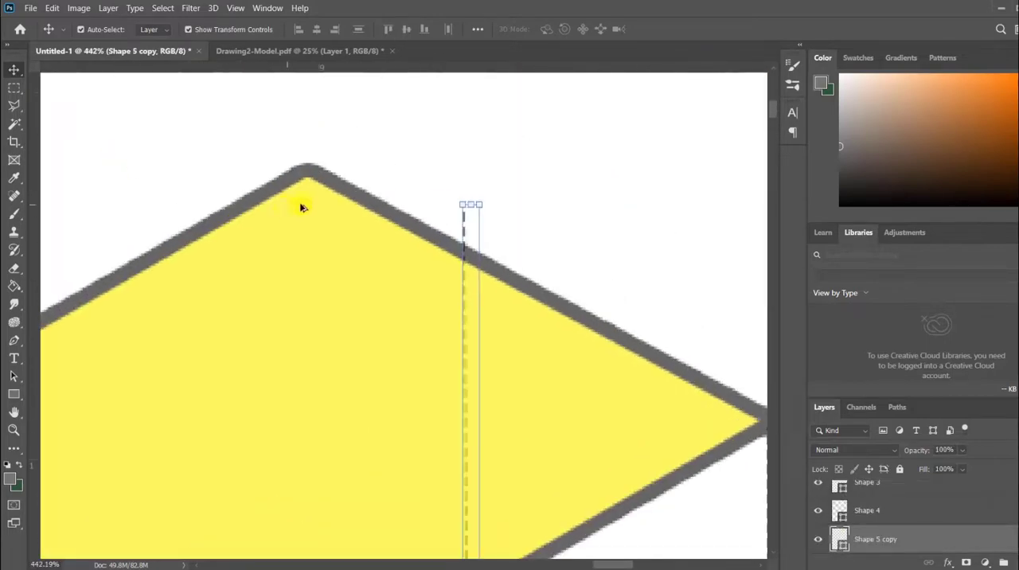
{"action": "left_click_drag", "start_coordinate": [700, 300], "coordinate": [255, 223]}
{"action": "scroll", "coordinate": [505, 178], "scroll_direction": "down", "scroll_amount": 10}
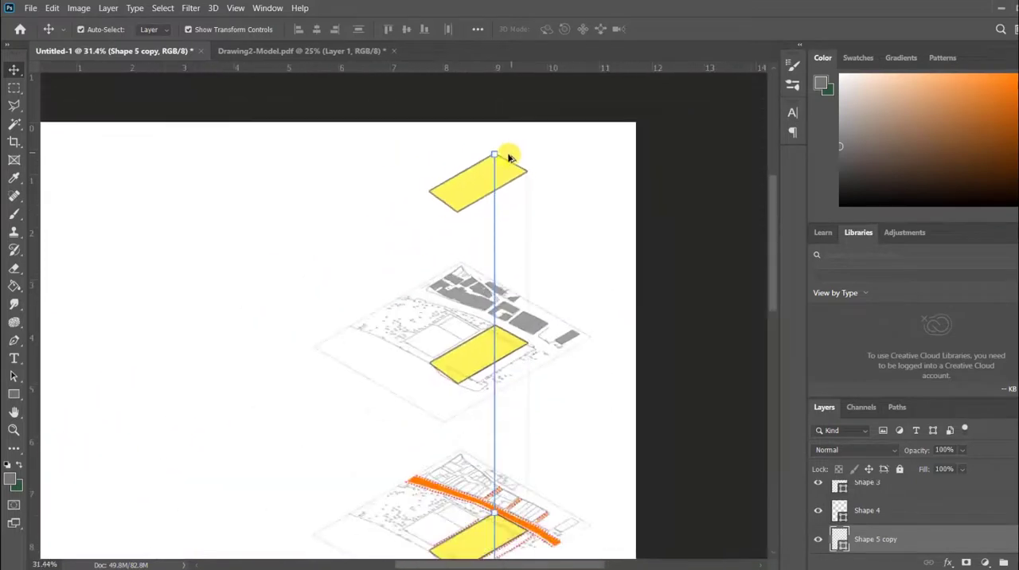
Duplicate the dashed line at the parcel's north corner and offset the new copy to the west.
{"action": "scroll", "coordinate": [461, 455], "scroll_direction": "down", "scroll_amount": 2}
{"action": "scroll", "coordinate": [480, 257], "scroll_direction": "up", "scroll_amount": 15}
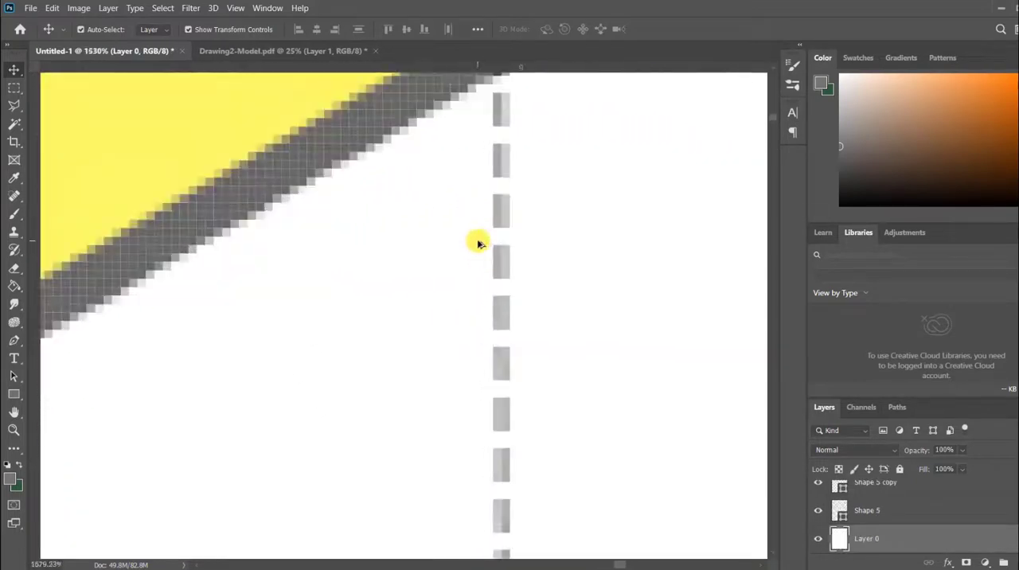
{"action": "left_click_drag", "start_coordinate": [516, 206], "coordinate": [259, 335]}
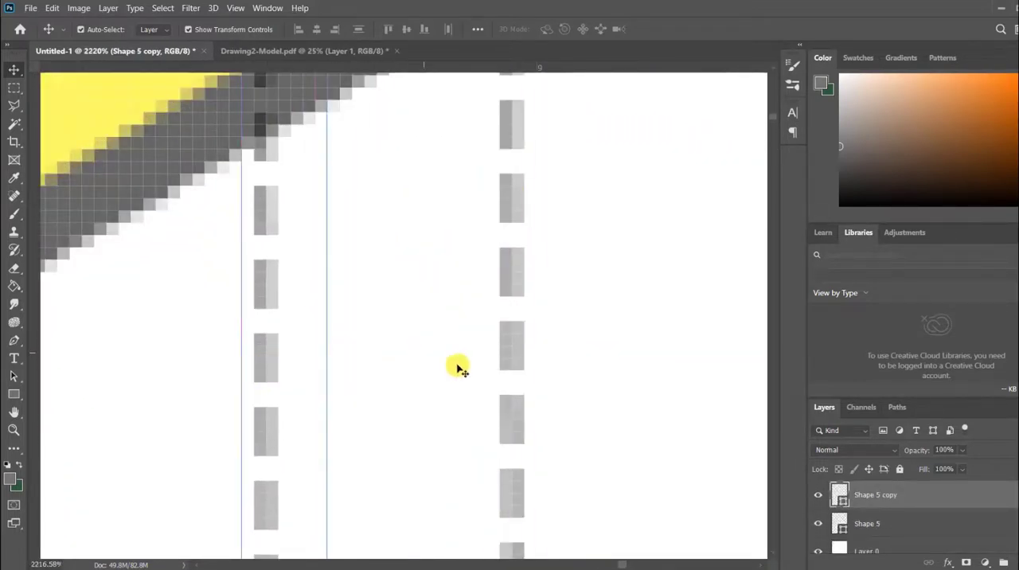
{"action": "scroll", "coordinate": [648, 335], "scroll_direction": "down", "scroll_amount": 5}
{"action": "scroll", "coordinate": [714, 332], "scroll_direction": "down", "scroll_amount": 2}
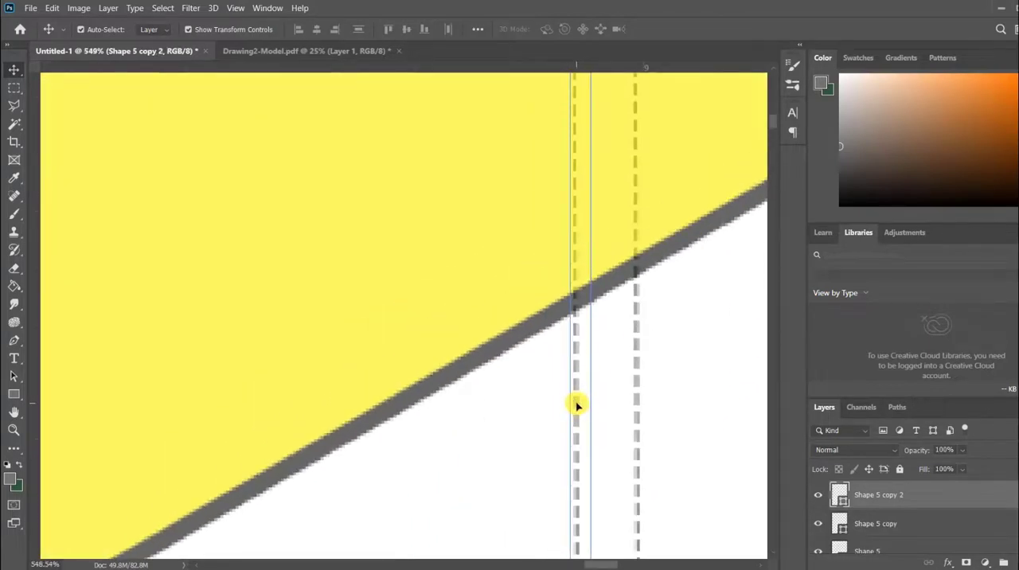
Move the new dashed line so it starts at the uppermost yellow parcel's south corner.
{"action": "left_click", "coordinate": [577, 413]}
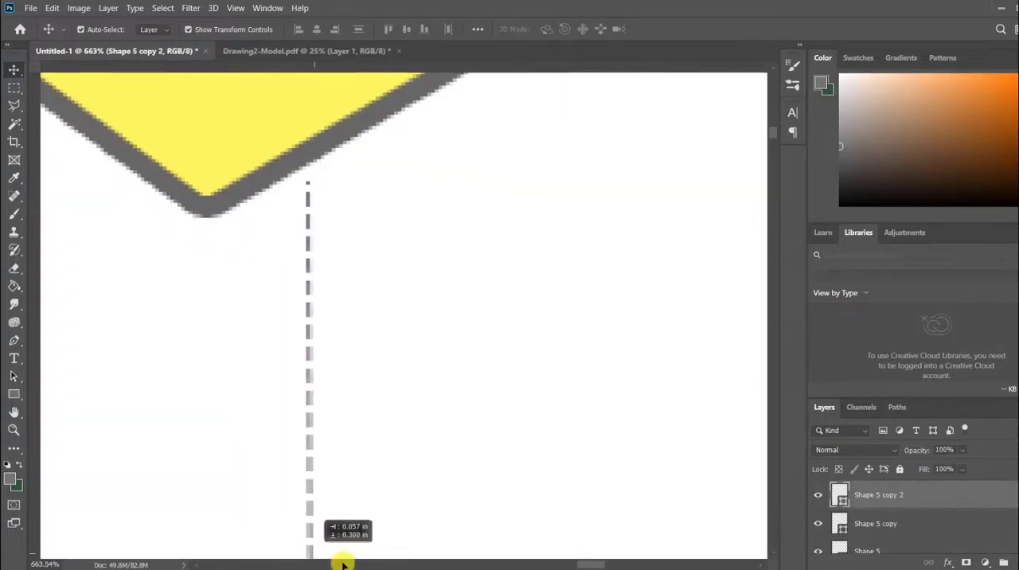
{"action": "left_click_drag", "start_coordinate": [341, 557], "coordinate": [266, 156]}
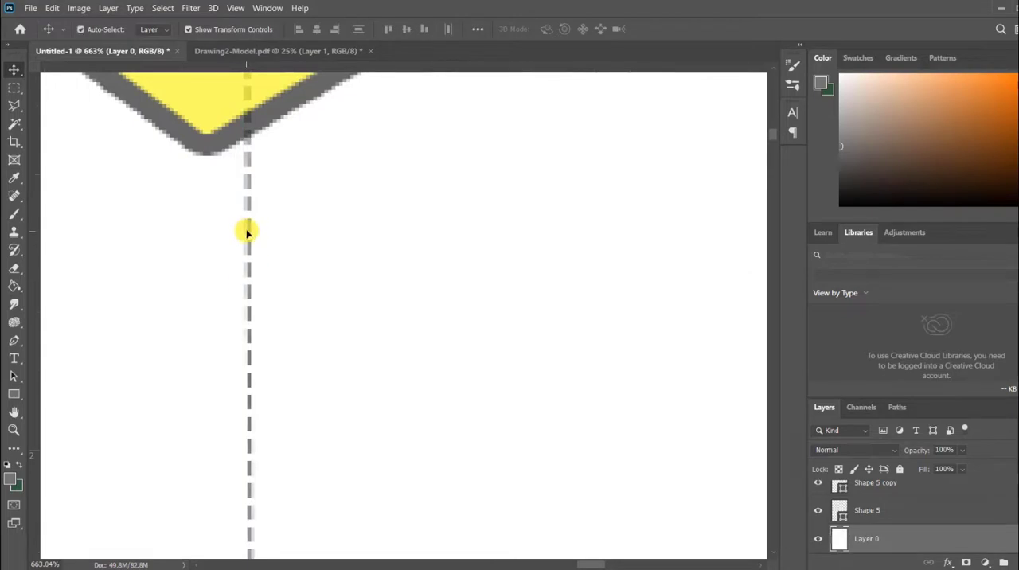
{"action": "left_click_drag", "start_coordinate": [246, 232], "coordinate": [243, 257]}
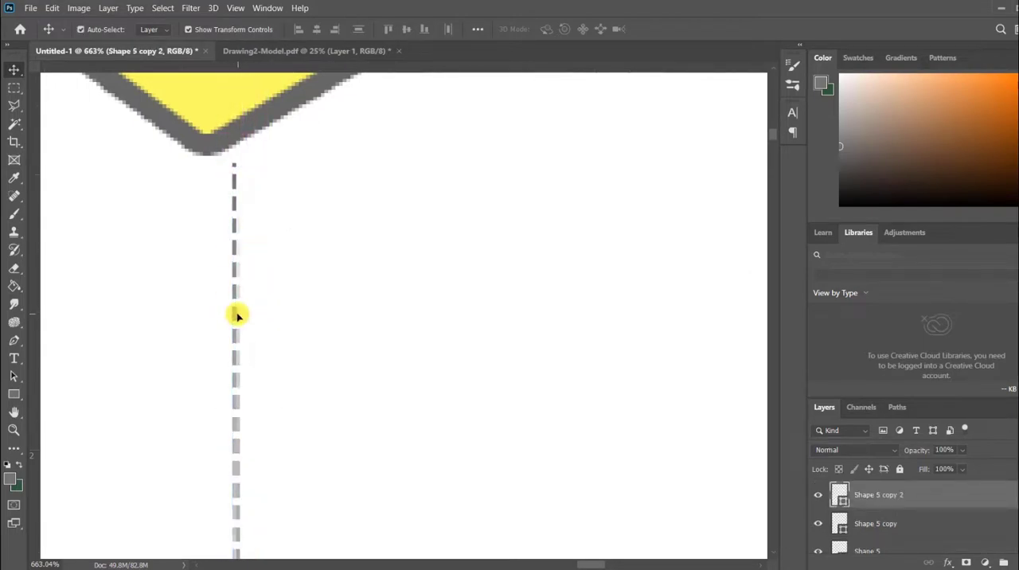
{"action": "left_click_drag", "start_coordinate": [237, 315], "coordinate": [214, 296]}
{"action": "scroll", "coordinate": [339, 236], "scroll_direction": "down", "scroll_amount": 5}
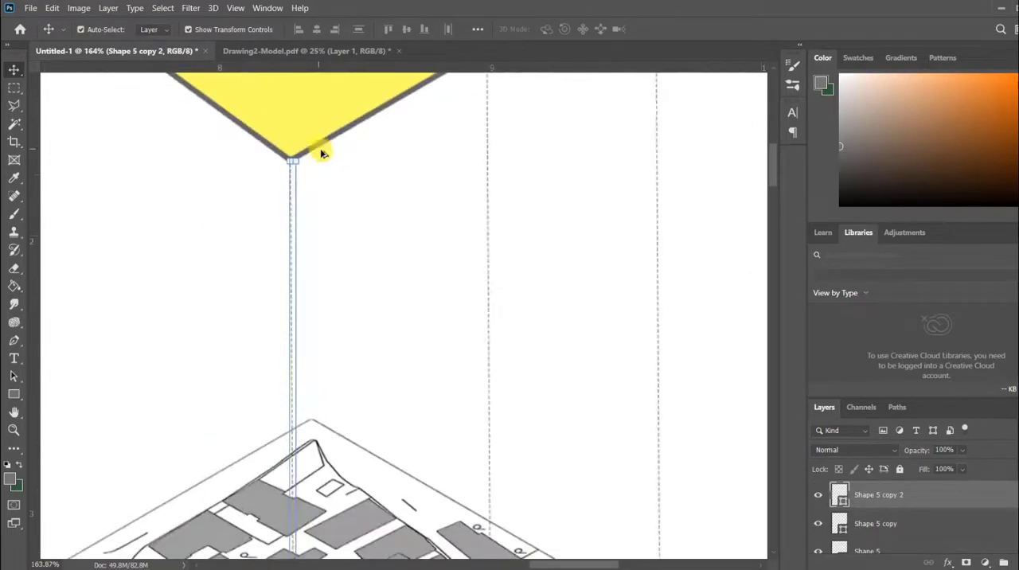
Duplicate the dashed line at the parcel's south corner and align the copy with the uppermost yellow parcel's west corner.
{"action": "scroll", "coordinate": [335, 155], "scroll_direction": "down", "scroll_amount": 10}
{"action": "scroll", "coordinate": [470, 124], "scroll_direction": "up", "scroll_amount": 4}
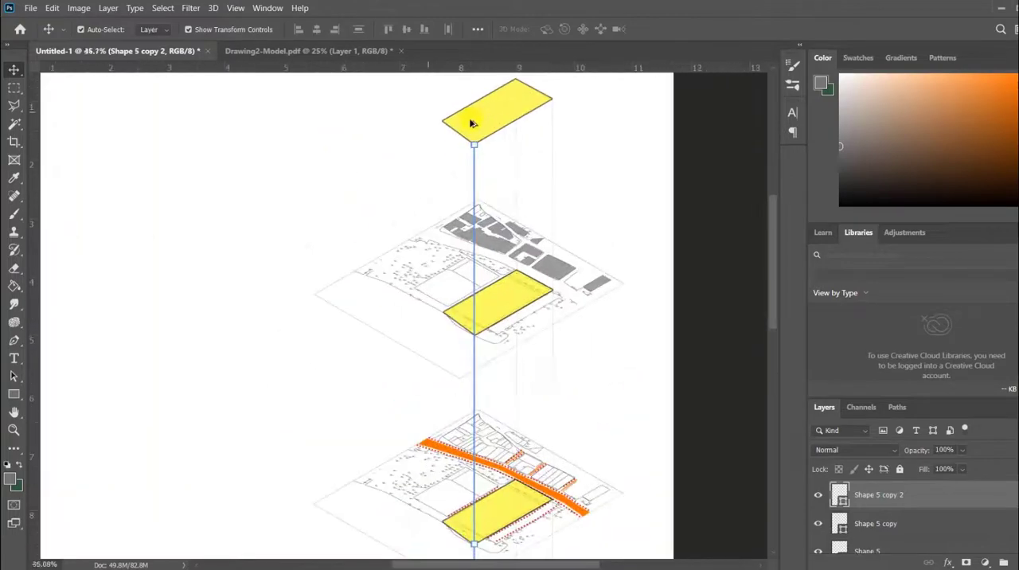
{"action": "scroll", "coordinate": [471, 123], "scroll_direction": "up", "scroll_amount": 10}
{"action": "left_click_drag", "start_coordinate": [493, 200], "coordinate": [262, 209]}
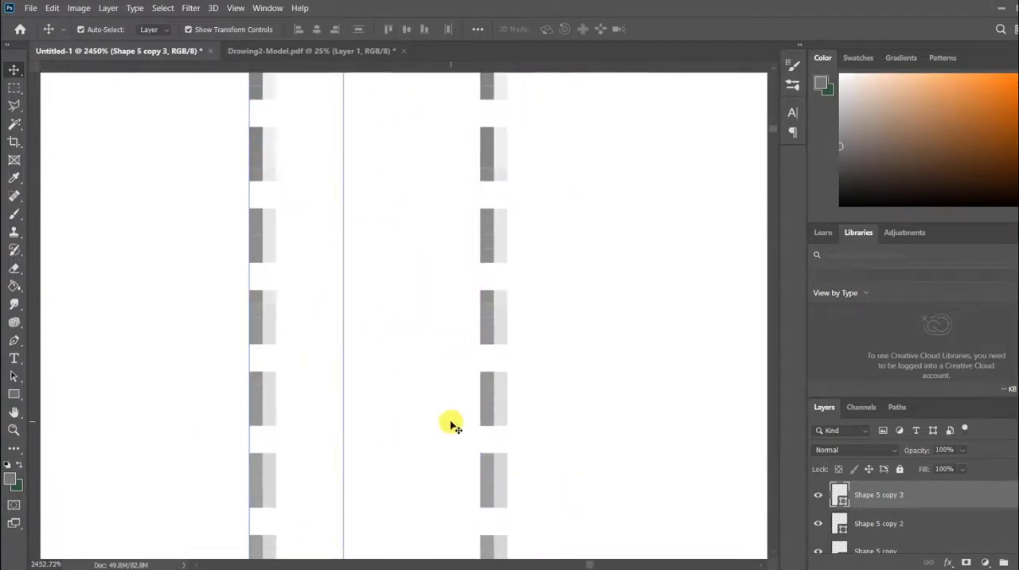
{"action": "scroll", "coordinate": [470, 474], "scroll_direction": "down", "scroll_amount": 6}
{"action": "left_click_drag", "start_coordinate": [398, 381], "coordinate": [232, 247]}
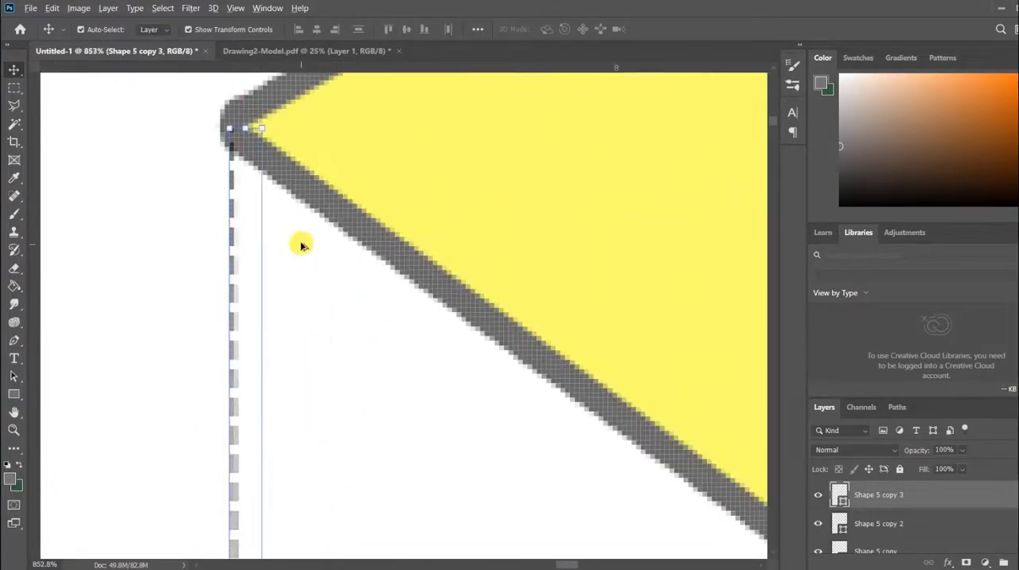
{"action": "scroll", "coordinate": [301, 246], "scroll_direction": "down", "scroll_amount": 10}
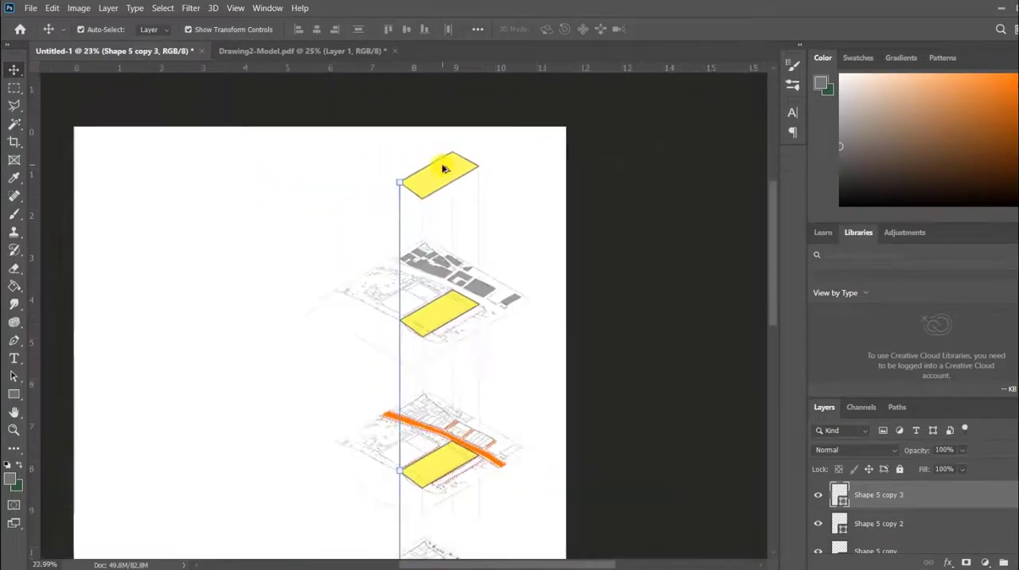
{"action": "scroll", "coordinate": [444, 168], "scroll_direction": "down", "scroll_amount": 2}
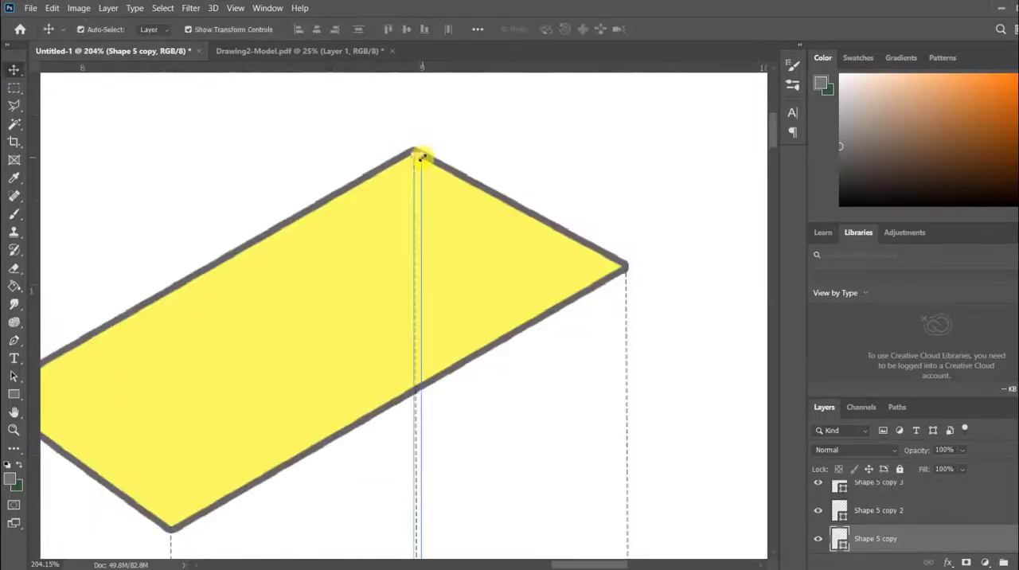
{"action": "key", "text": "ctrl+t"}
{"action": "left_click_drag", "start_coordinate": [421, 155], "coordinate": [426, 385]}
Draw a horizontal black line beside the buildings map on a new layer, and copy it beside the roads and landscape maps.
{"action": "left_click", "coordinate": [514, 199]}
{"action": "scroll", "coordinate": [510, 201], "scroll_direction": "down", "scroll_amount": 15}
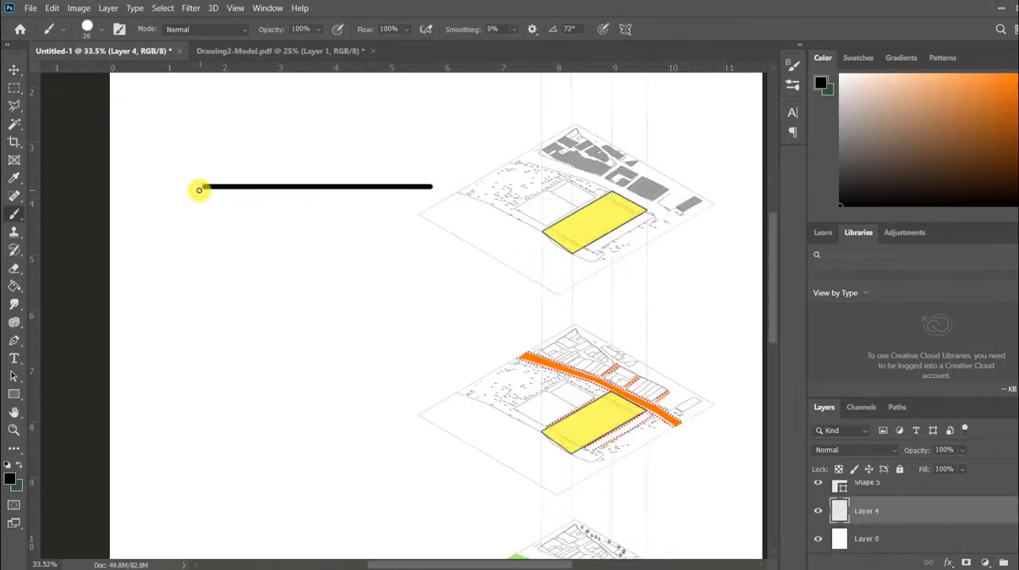
{"action": "scroll", "coordinate": [336, 234], "scroll_direction": "down", "scroll_amount": 5}
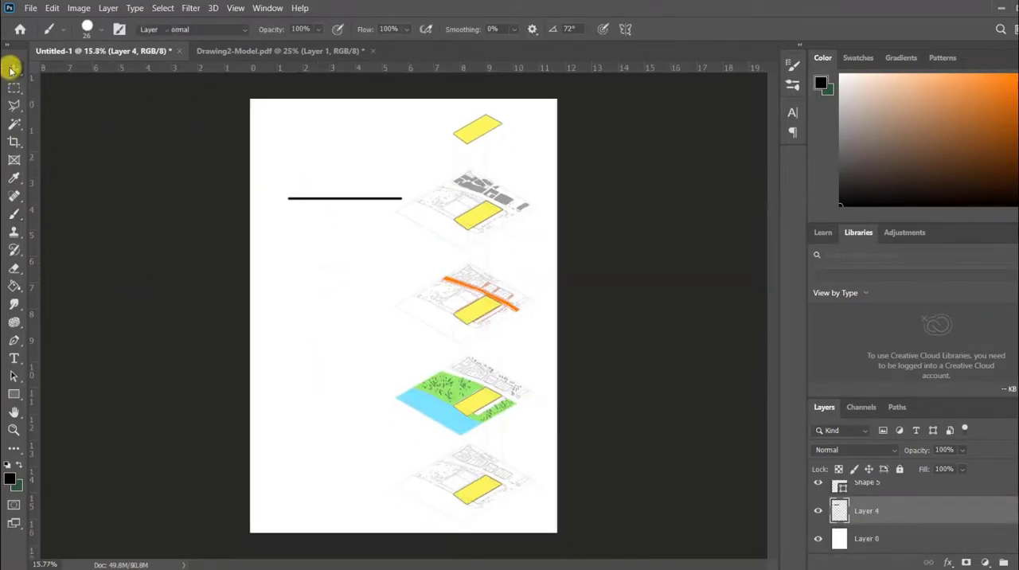
{"action": "left_click", "coordinate": [15, 70]}
{"action": "left_click_drag", "start_coordinate": [375, 201], "coordinate": [374, 386]}
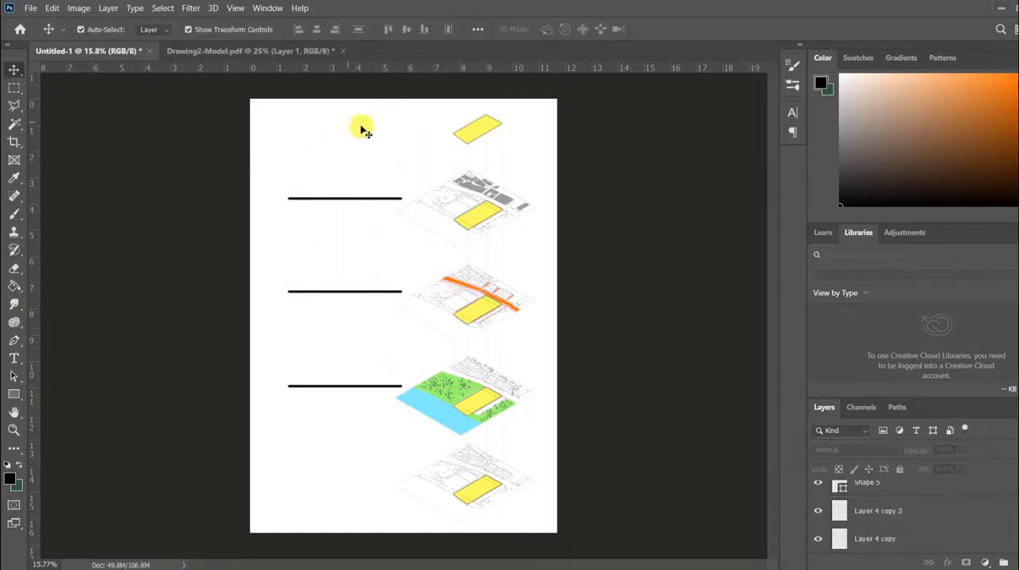
Extend the canvas upward with the Crop tool and draw a bent black leader line to the uppermost yellow parcel.
{"action": "key", "text": "c"}
{"action": "left_click_drag", "start_coordinate": [398, 104], "coordinate": [397, 74]}
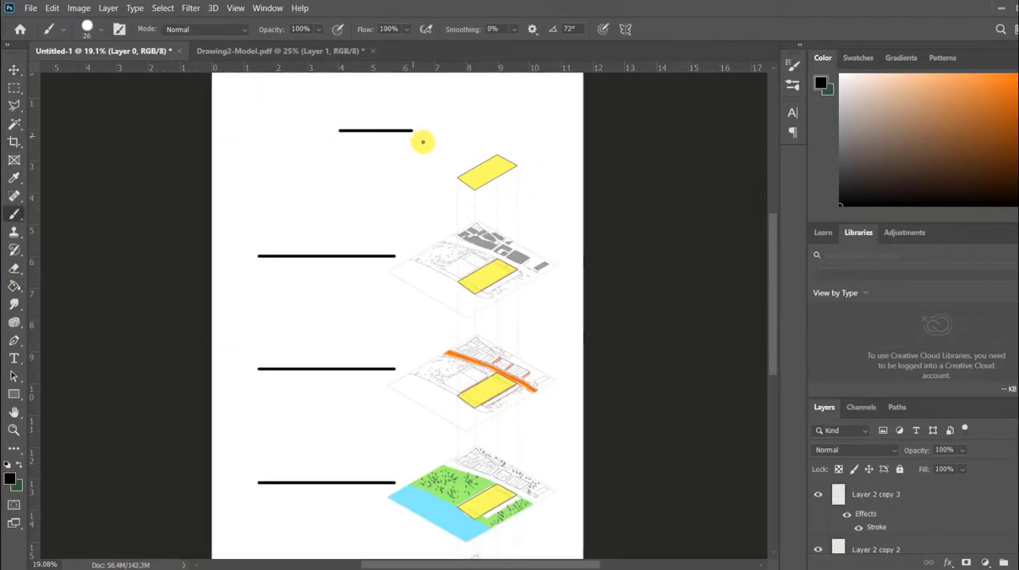
{"action": "scroll", "coordinate": [357, 231], "scroll_direction": "down", "scroll_amount": 3}
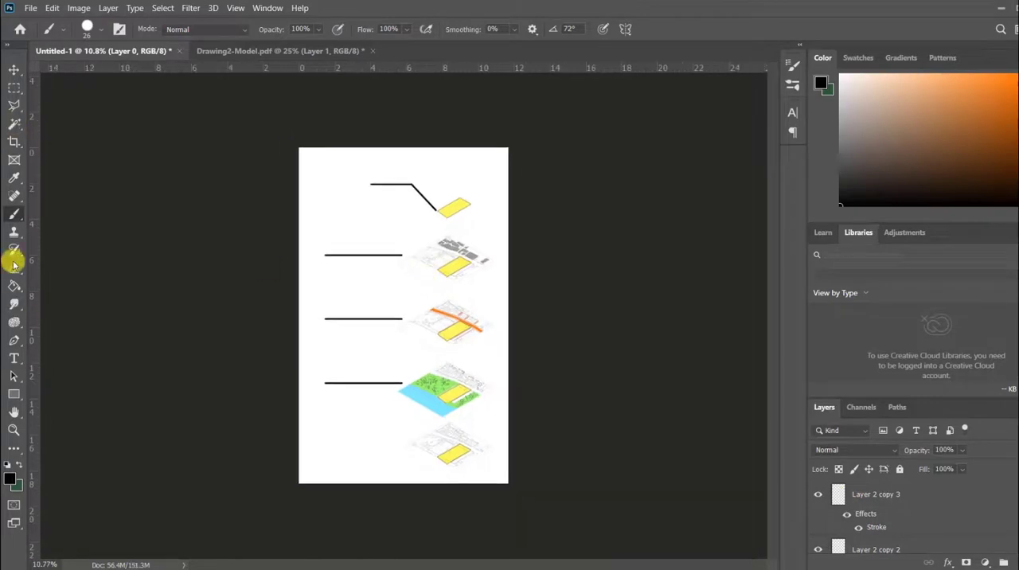
Add the 30 pt text LANDSCAPE above the black line beside the landscape map, in the Arial Rounded MT Bold font.
{"action": "left_click", "coordinate": [14, 358]}
{"action": "left_click", "coordinate": [311, 253]}
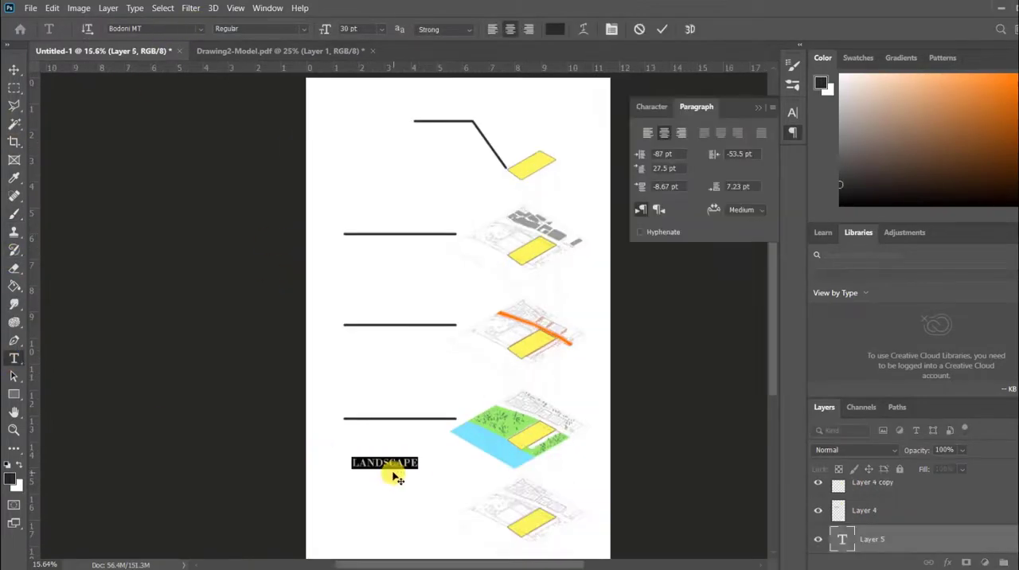
{"action": "left_click_drag", "start_coordinate": [388, 479], "coordinate": [381, 426]}
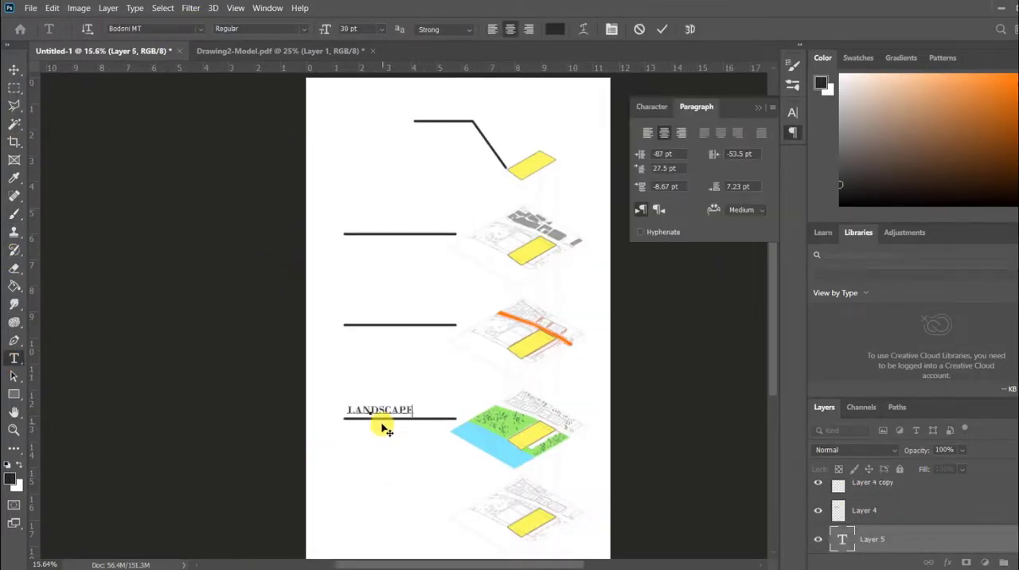
{"action": "left_click", "coordinate": [298, 29]}
{"action": "left_click", "coordinate": [235, 123]}
{"action": "left_click", "coordinate": [304, 29]}
Copy the LANDSCAPE label above the black line beside the roads map and change its text to CIRCULATION-ROADS.
{"action": "left_click_drag", "start_coordinate": [397, 411], "coordinate": [392, 318]}
{"action": "left_click", "coordinate": [243, 120]}
{"action": "left_click", "coordinate": [218, 356]}
{"action": "key", "text": "v"}
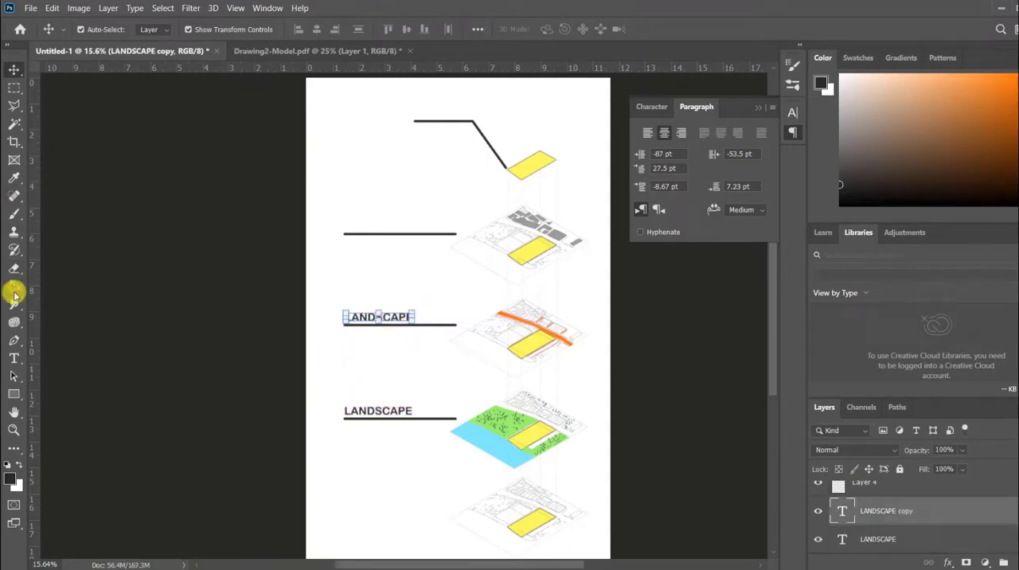
{"action": "double_click", "coordinate": [375, 318]}
{"action": "type", "text": "CIRCULATION-ROADS"}
{"action": "left_click", "coordinate": [392, 333]}
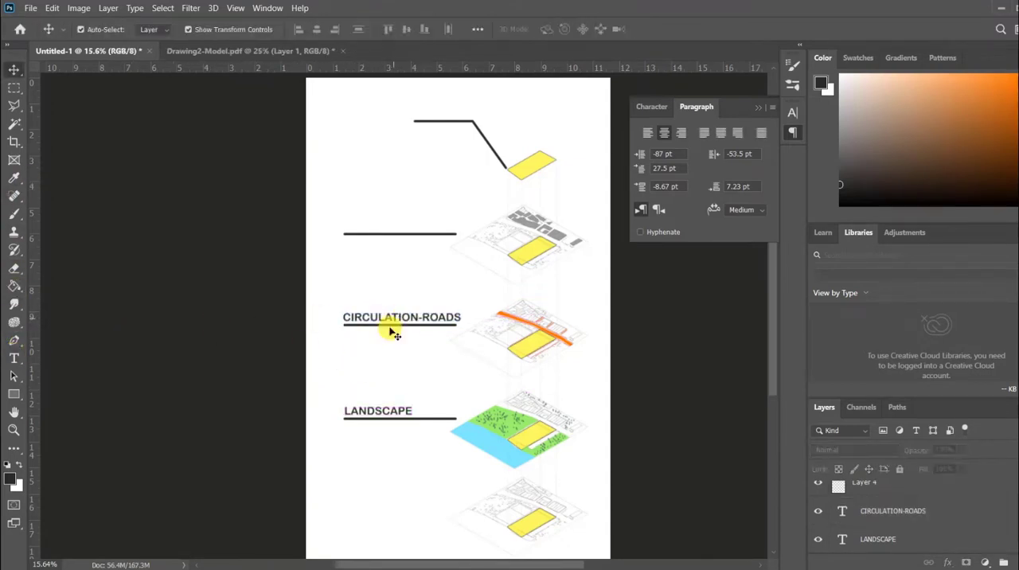
Copy the heading label above the black line beside the buildings map and change its text to BUILDINGS.
{"action": "left_click_drag", "start_coordinate": [388, 410], "coordinate": [454, 111]}
{"action": "double_click", "coordinate": [379, 225]}
{"action": "key", "text": "BackSpace"}
{"action": "key", "text": "BackSpace"}
{"action": "key", "text": "BackSpace"}
{"action": "key", "text": "BackSpace"}
{"action": "key", "text": "BackSpace"}
{"action": "key", "text": "BackSpace"}
{"action": "key", "text": "BackSpace"}
{"action": "key", "text": "BackSpace"}
{"action": "key", "text": "BackSpace"}
{"action": "type", "text": "BUILDINGS"}
{"action": "left_click", "coordinate": [355, 260]}
Change the label copy at the leader line to PROJECT AREA, with PROJECT above the line and AREA below it.
{"action": "double_click", "coordinate": [444, 111]}
{"action": "type", "text": "PROJECT AREA"}
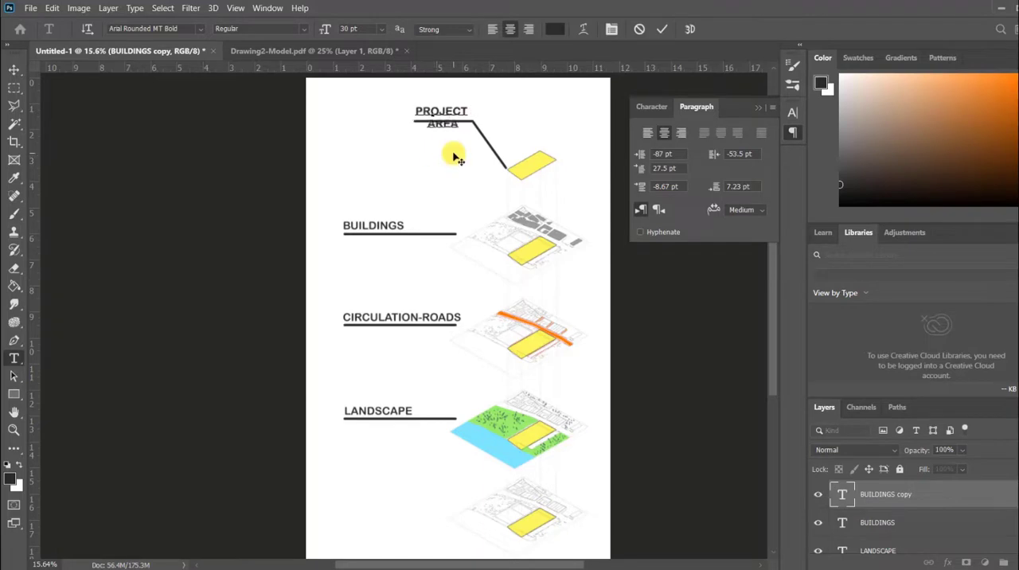
{"action": "key", "text": "ctrl+Return"}
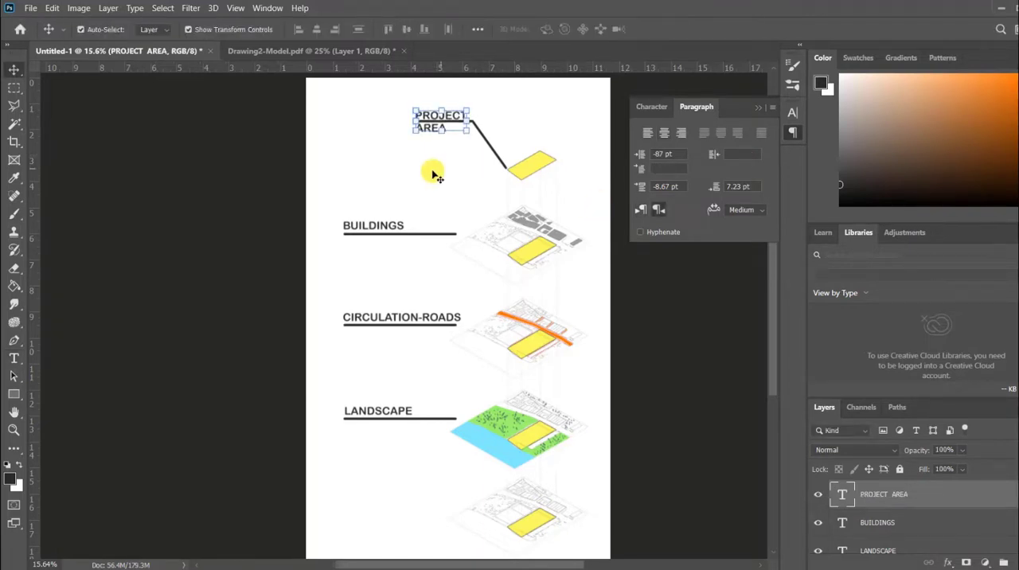
Copy the CIRCULATION-ROADS label below its line, change it to PEDESTRIAN CIRCULATION and set its size to 18 pt.
{"action": "left_click", "coordinate": [409, 319]}
{"action": "left_click_drag", "start_coordinate": [409, 318], "coordinate": [409, 340], "text": "alt"}
{"action": "double_click", "coordinate": [412, 339]}
{"action": "type", "text": "PEDESTRIAN CIRCULATION"}
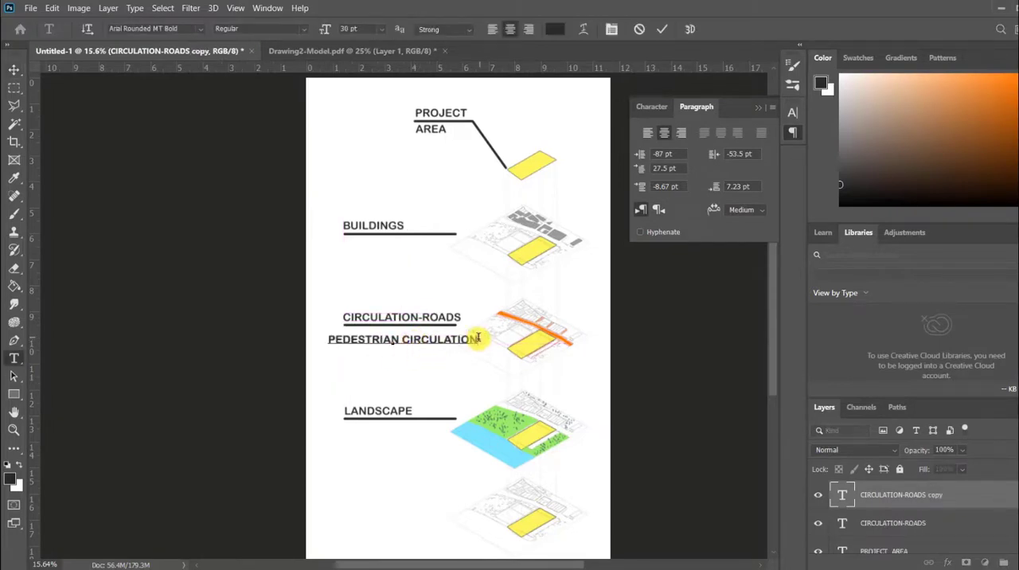
{"action": "left_click", "coordinate": [381, 29]}
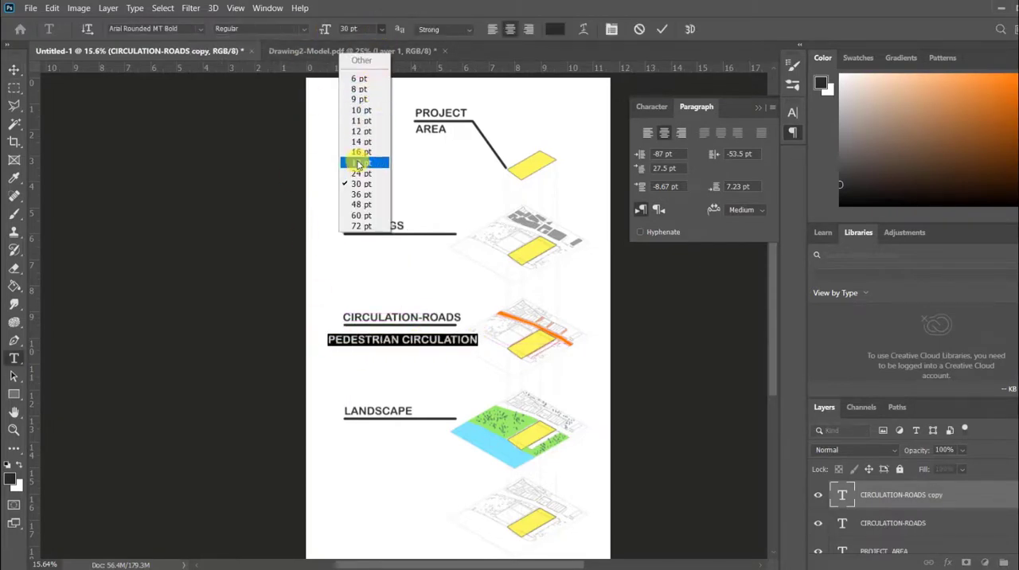
{"action": "left_click", "coordinate": [358, 162]}
{"action": "left_click", "coordinate": [14, 70]}
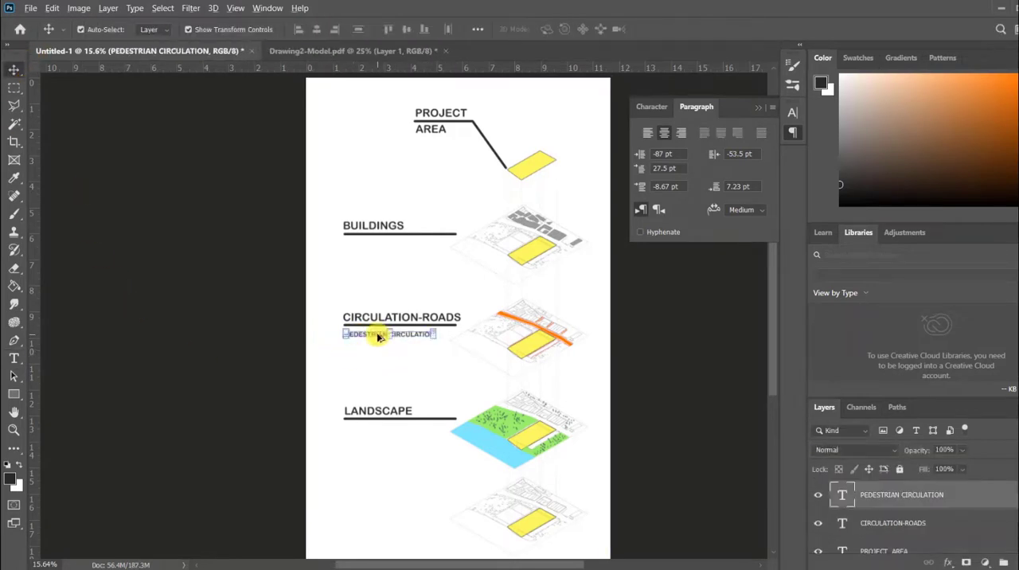
Copy the PEDESTRIAN CIRCULATION text directly below itself and change it to MAJOR ROAD and MINOR ROAD on two lines.
{"action": "left_click_drag", "start_coordinate": [379, 336], "coordinate": [380, 349]}
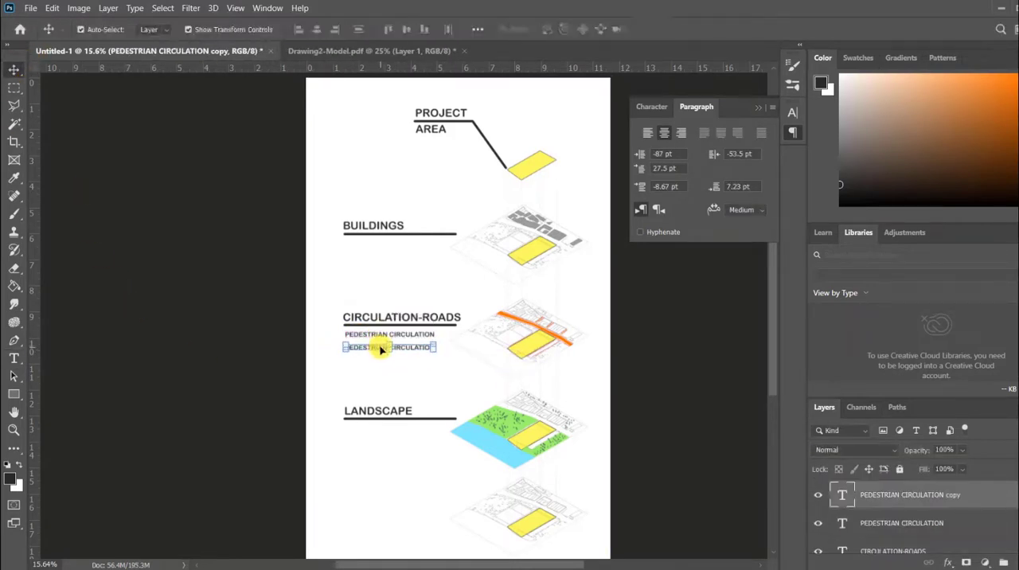
{"action": "double_click", "coordinate": [381, 350]}
{"action": "type", "text": "MAJOR ROAD "}
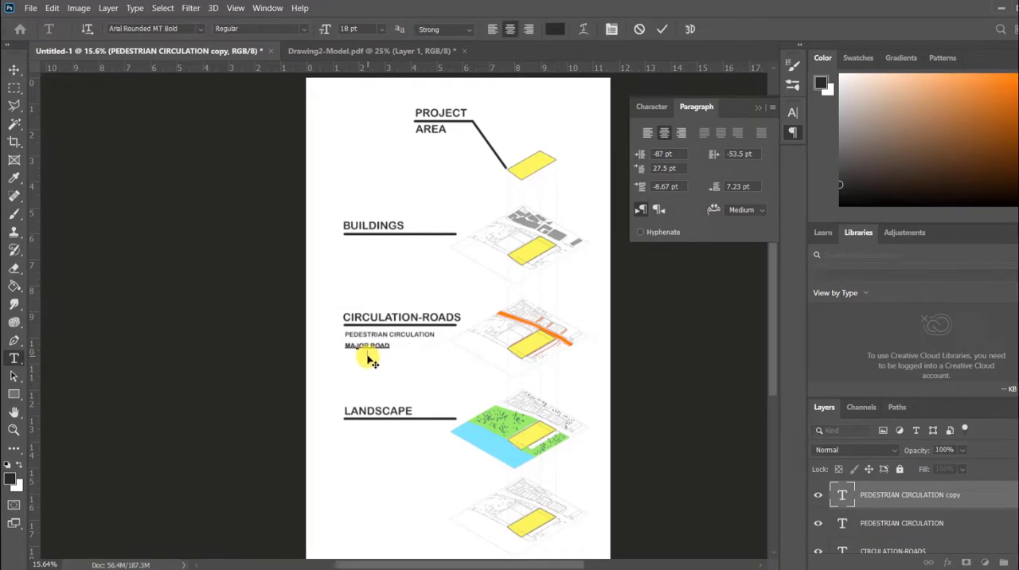
{"action": "type", "text": "MINOR ROAD"}
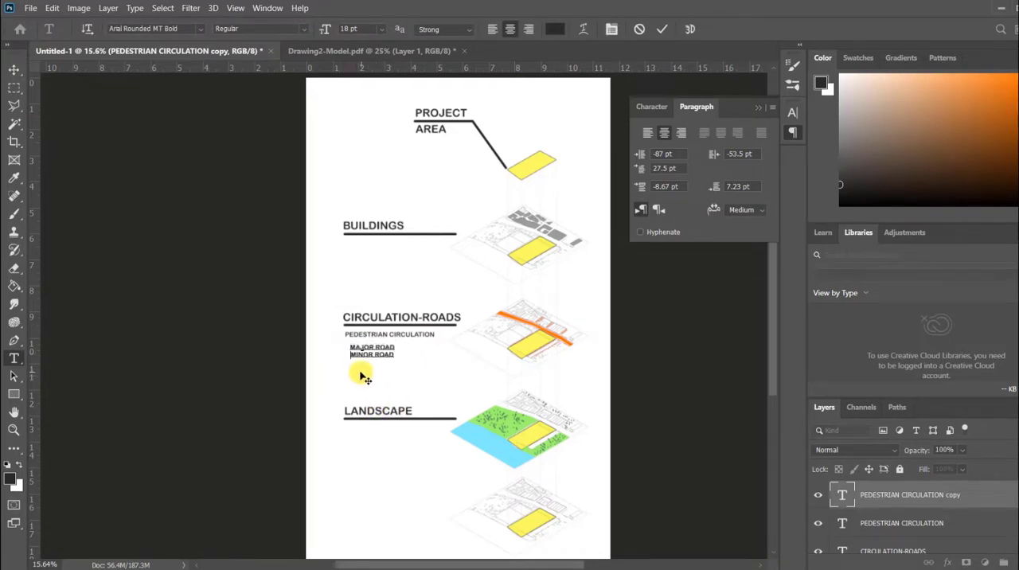
{"action": "key", "text": "ctrl+Return"}
Copy the road sublabels below the LANDSCAPE heading's line and change them to GREENERY and SEA on two lines.
{"action": "left_click_drag", "start_coordinate": [355, 358], "coordinate": [355, 441]}
{"action": "left_click", "coordinate": [271, 423]}
{"action": "double_click", "coordinate": [362, 441]}
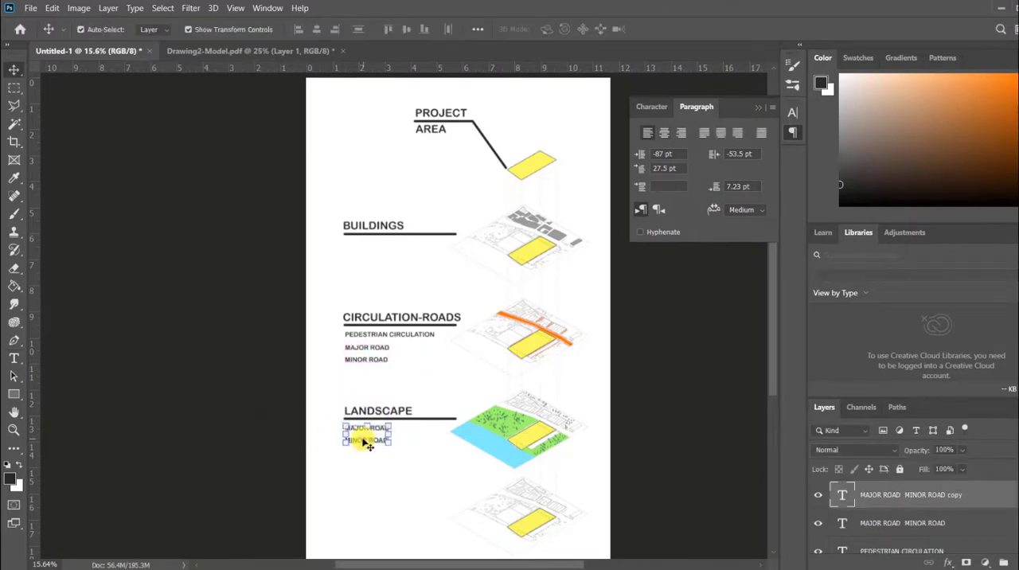
{"action": "double_click", "coordinate": [360, 440]}
{"action": "type", "text": "GREENERY"}
{"action": "key", "text": "Return"}
{"action": "type", "text": "SEA"}
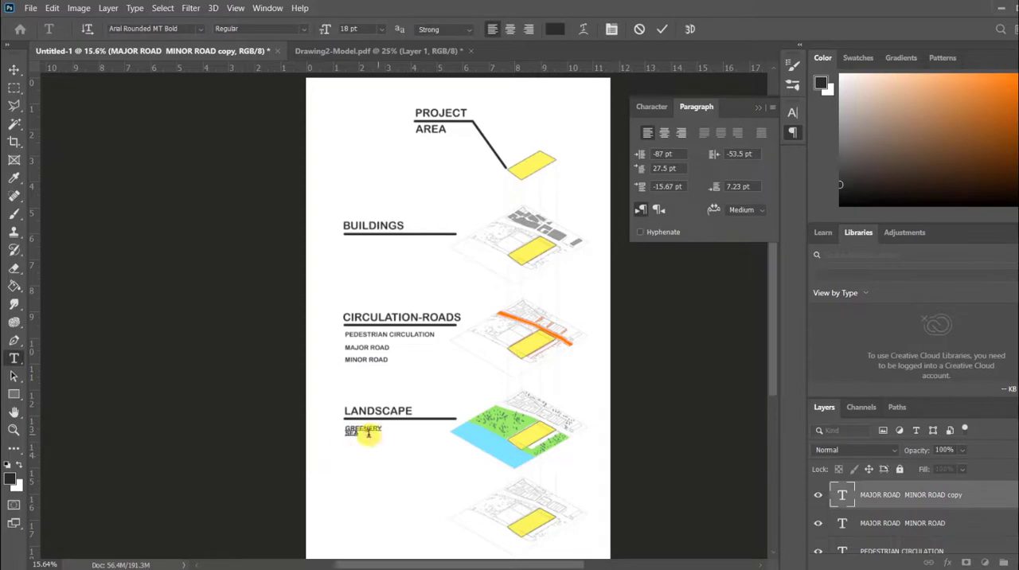
{"action": "left_click", "coordinate": [14, 69]}
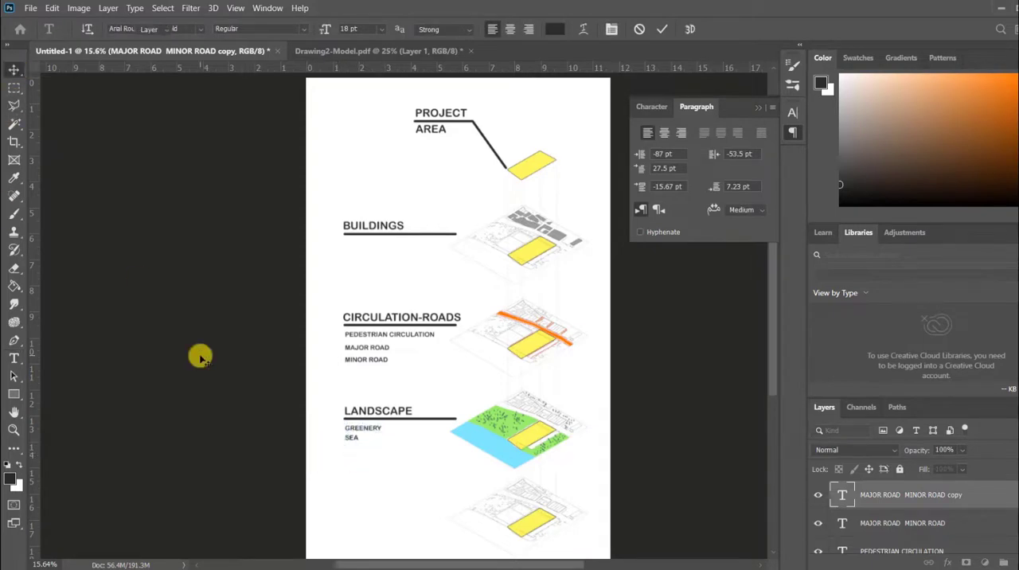
Duplicate the black line below the BUILDINGS heading and place the copy beside the lowest site map.
{"action": "scroll", "coordinate": [200, 355], "scroll_direction": "down", "scroll_amount": 1}
{"action": "left_click", "coordinate": [360, 237]}
{"action": "left_click_drag", "start_coordinate": [380, 235], "coordinate": [382, 484]}
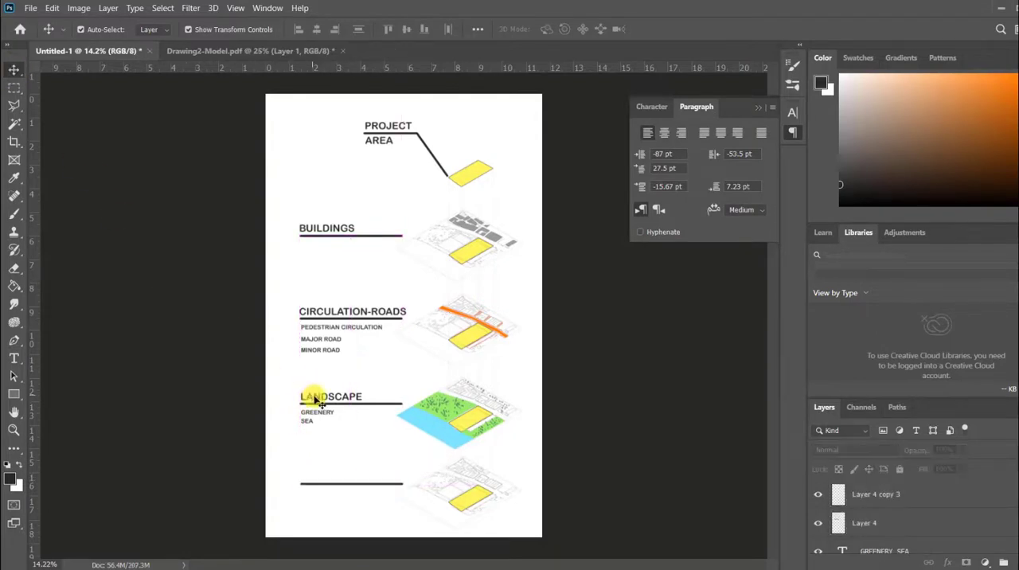
Copy the LANDSCAPE heading above the lowest black line, change it to THE SITE and align it with the line's start.
{"action": "left_click_drag", "start_coordinate": [310, 398], "coordinate": [318, 479]}
{"action": "double_click", "coordinate": [322, 477]}
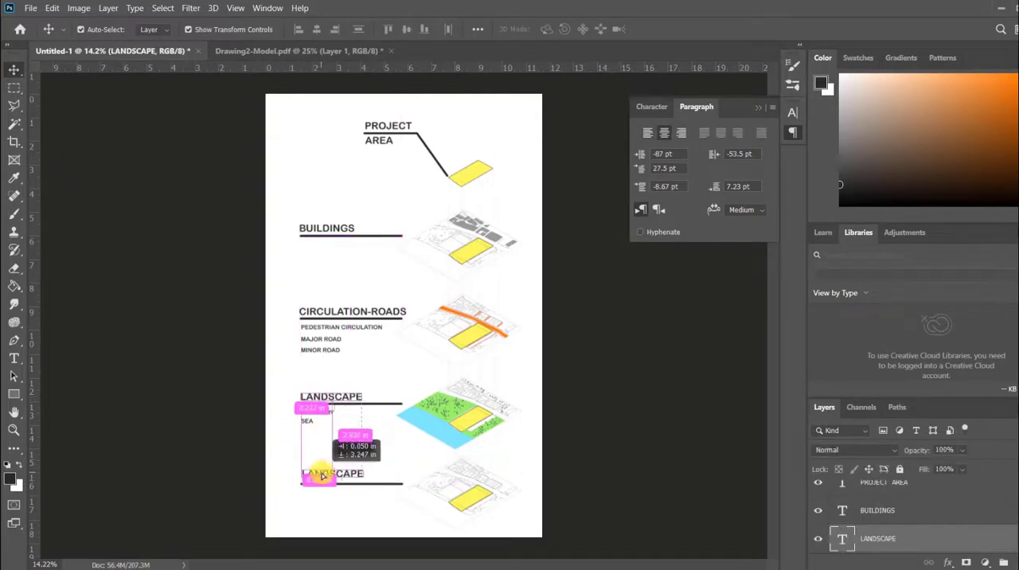
{"action": "left_click", "coordinate": [15, 69]}
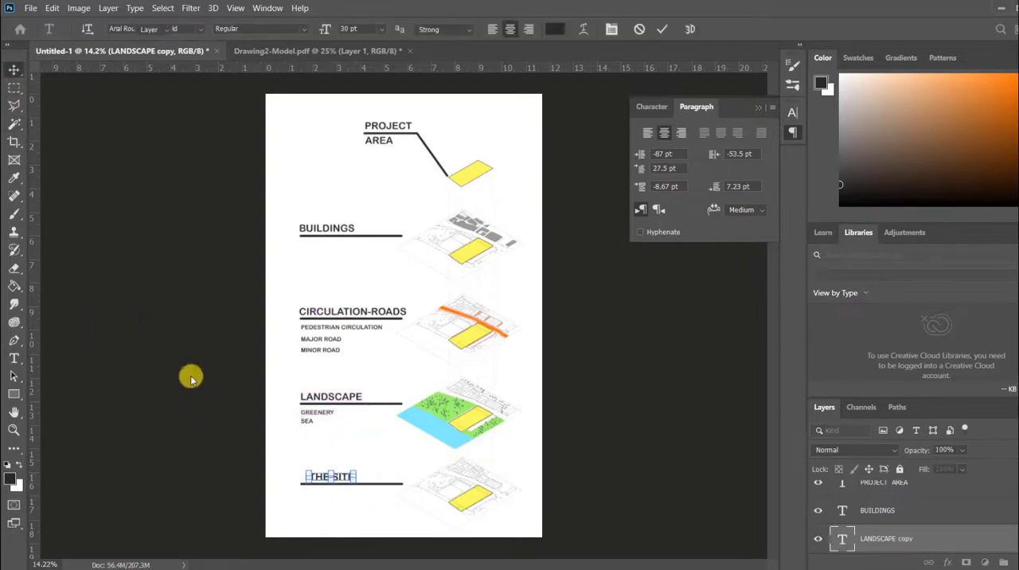
{"action": "left_click", "coordinate": [301, 497]}
{"action": "left_click", "coordinate": [16, 72]}
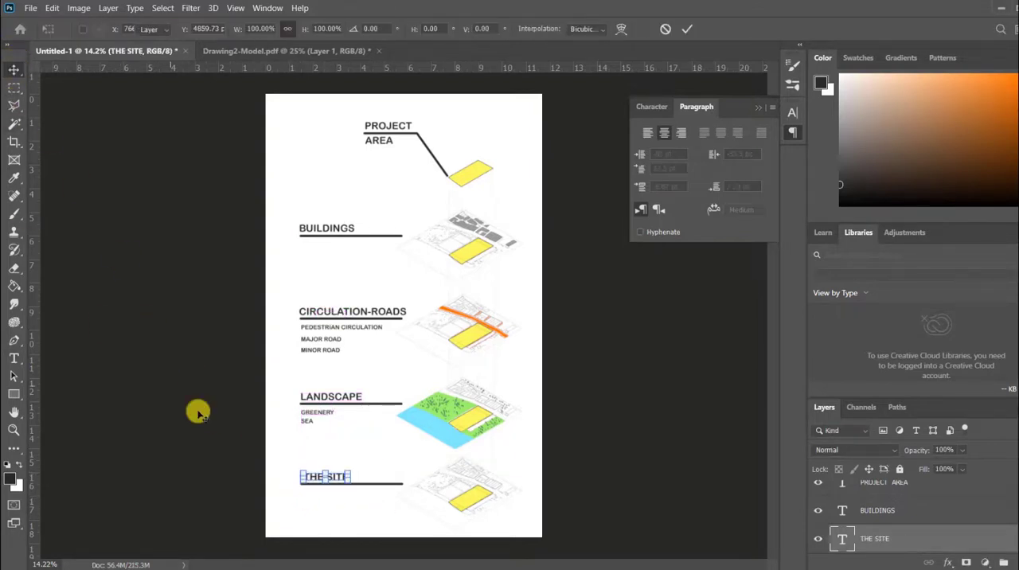
{"action": "left_click", "coordinate": [199, 413]}
{"action": "left_click", "coordinate": [320, 481]}
{"action": "left_click", "coordinate": [335, 371]}
Draw a horizontal line about 184 px long with the Pen tool just before the PEDESTRIAN CIRCULATION text.
{"action": "scroll", "coordinate": [335, 372], "scroll_direction": "up", "scroll_amount": 7}
{"action": "scroll", "coordinate": [625, 292], "scroll_direction": "up", "scroll_amount": 1}
{"action": "left_click", "coordinate": [467, 297]}
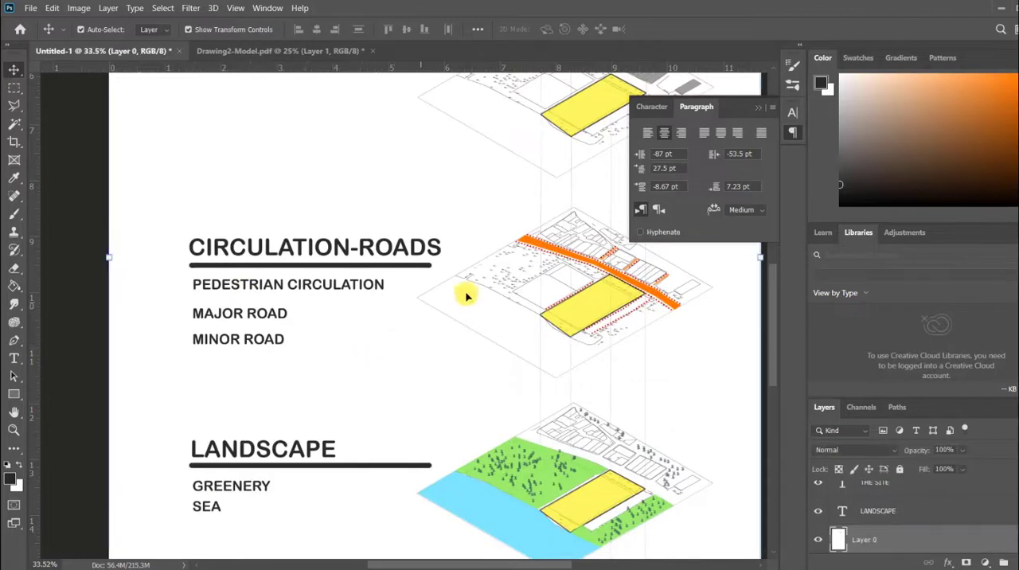
{"action": "left_click", "coordinate": [14, 342]}
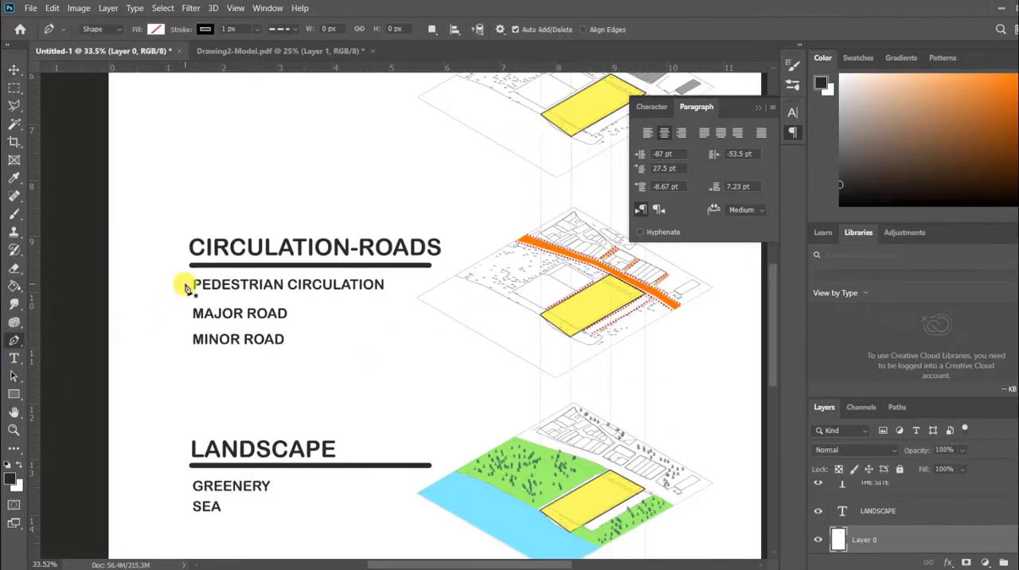
{"action": "left_click", "coordinate": [185, 284]}
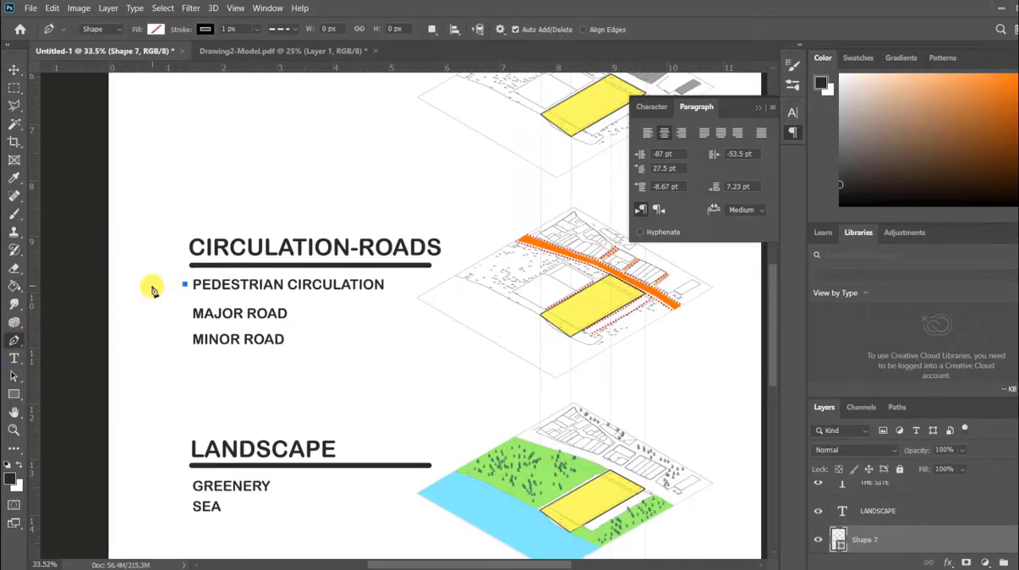
Give the legend line beside PEDESTRIAN CIRCULATION a red, dotted stroke with a greater stroke width.
{"action": "left_click", "coordinate": [204, 32]}
{"action": "left_click", "coordinate": [228, 103]}
{"action": "left_click", "coordinate": [224, 28]}
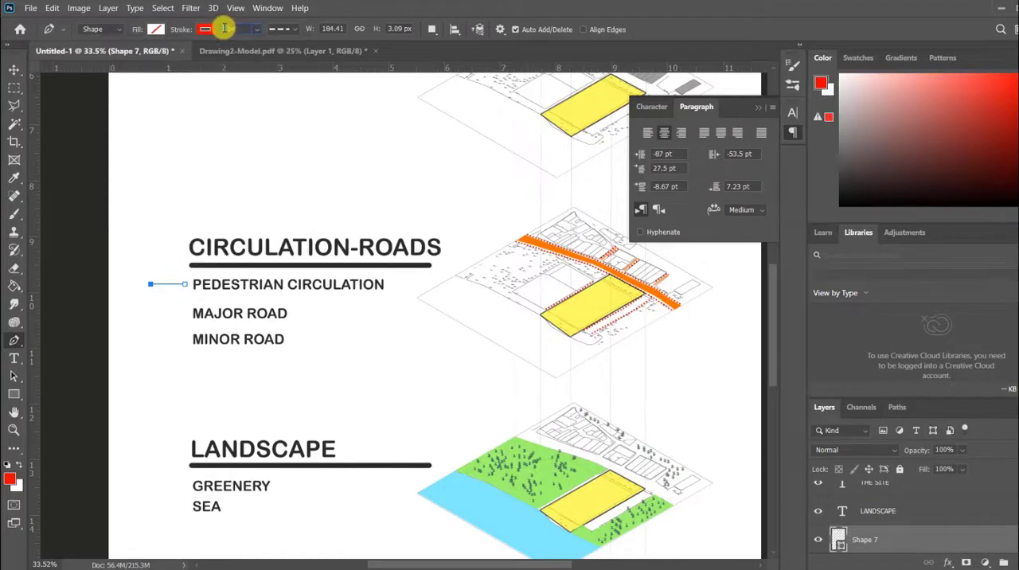
{"action": "left_click", "coordinate": [282, 29]}
{"action": "left_click", "coordinate": [255, 107]}
{"action": "left_click", "coordinate": [221, 29]}
{"action": "key", "text": "v"}
{"action": "left_click", "coordinate": [81, 253]}
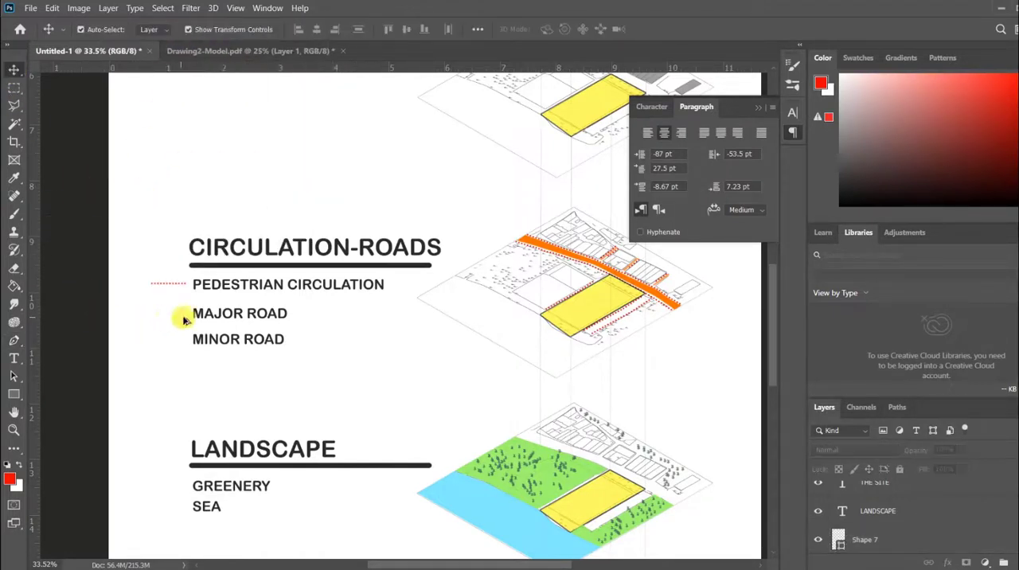
{"action": "scroll", "coordinate": [191, 322], "scroll_direction": "down", "scroll_amount": 9}
{"action": "scroll", "coordinate": [312, 341], "scroll_direction": "up", "scroll_amount": 9}
{"action": "scroll", "coordinate": [446, 398], "scroll_direction": "down", "scroll_amount": 2}
{"action": "scroll", "coordinate": [489, 427], "scroll_direction": "up", "scroll_amount": 1}
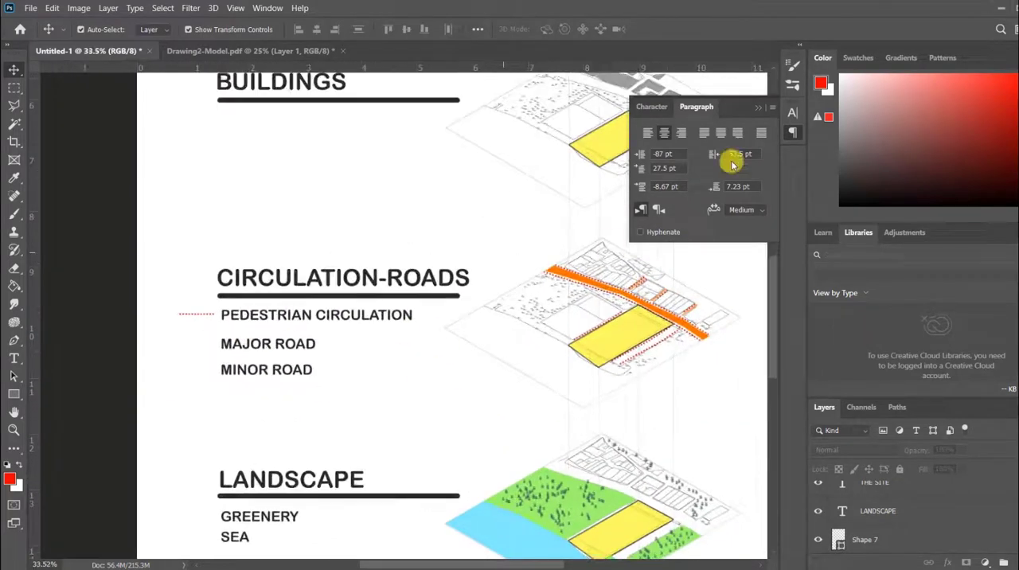
Draw a rectangle about 174 × 49 px before the MAJOR ROAD text and give it an orange fill and stroke.
{"action": "left_click", "coordinate": [757, 107]}
{"action": "left_click", "coordinate": [13, 391]}
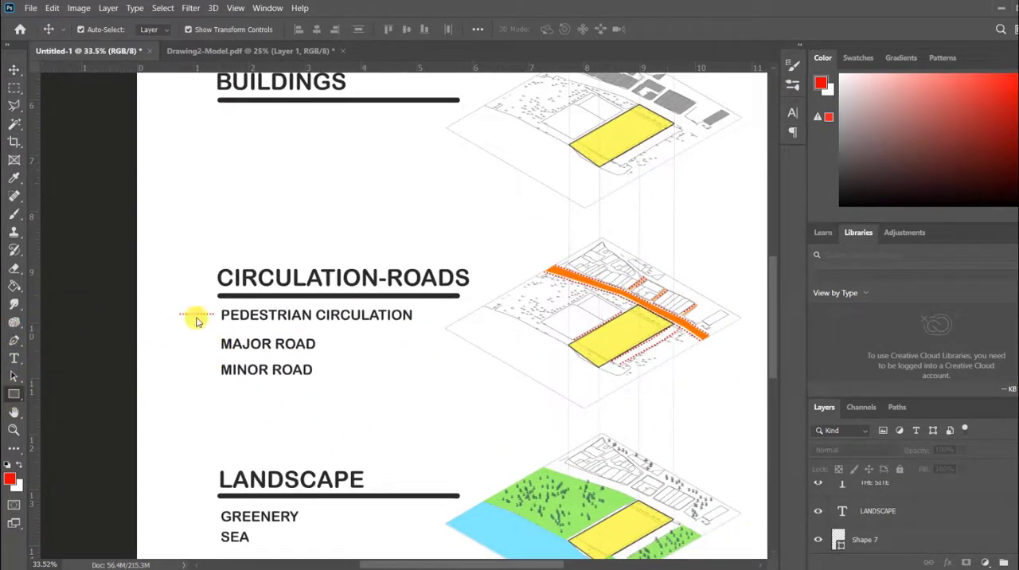
{"action": "left_click_drag", "start_coordinate": [213, 342], "coordinate": [181, 350]}
{"action": "left_click", "coordinate": [648, 162]}
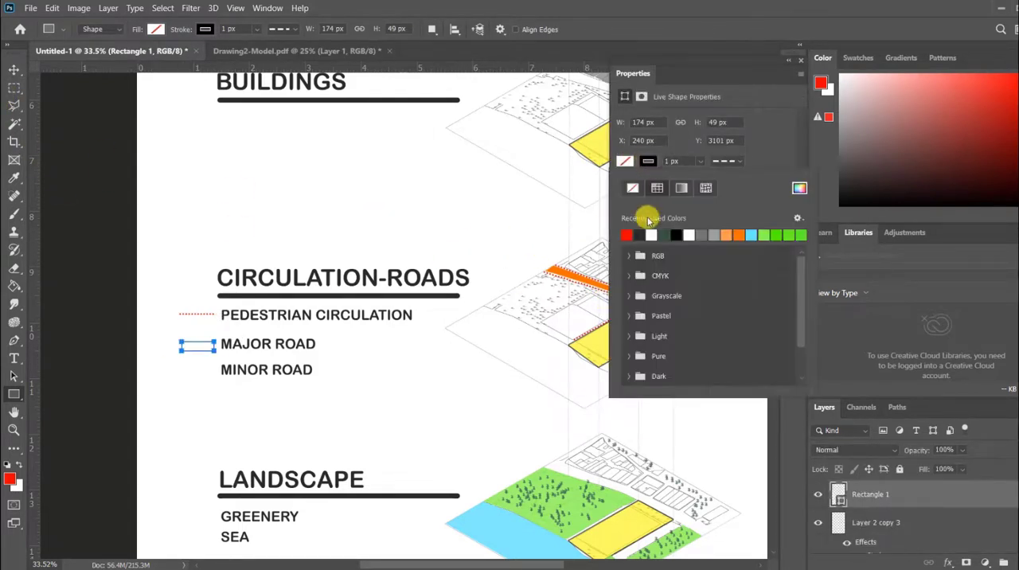
{"action": "left_click", "coordinate": [742, 233]}
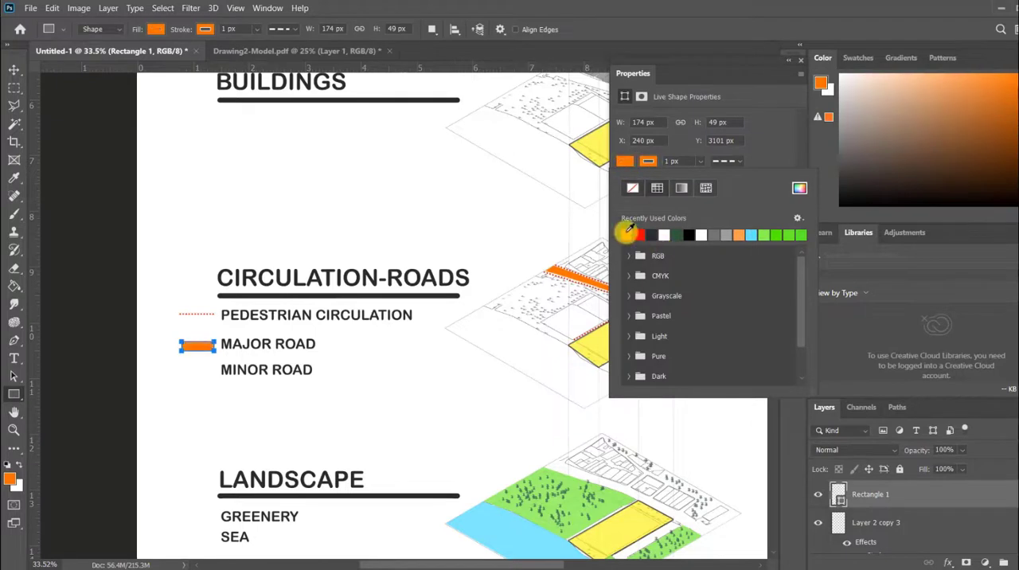
{"action": "left_click", "coordinate": [15, 71]}
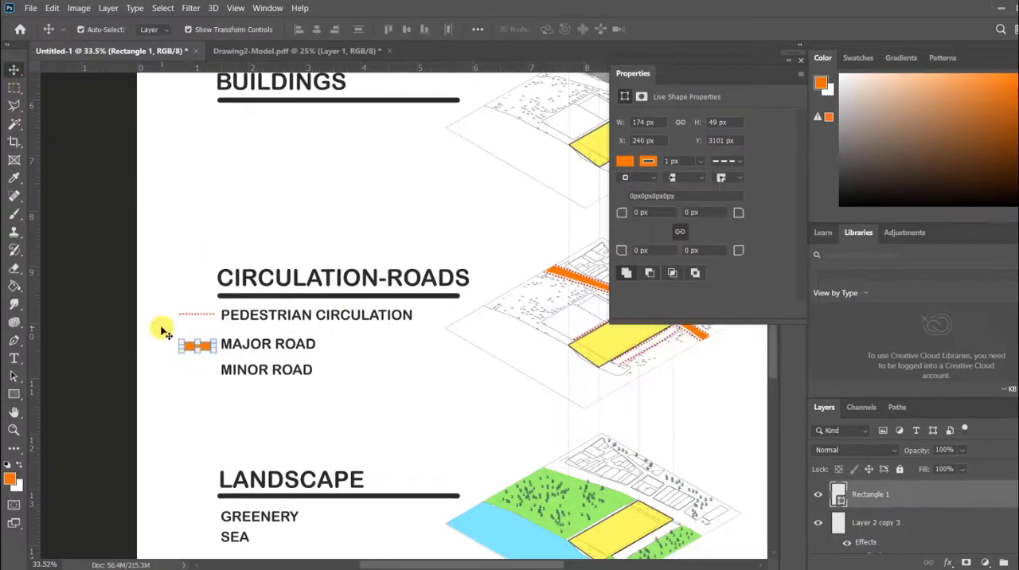
{"action": "left_click", "coordinate": [83, 194]}
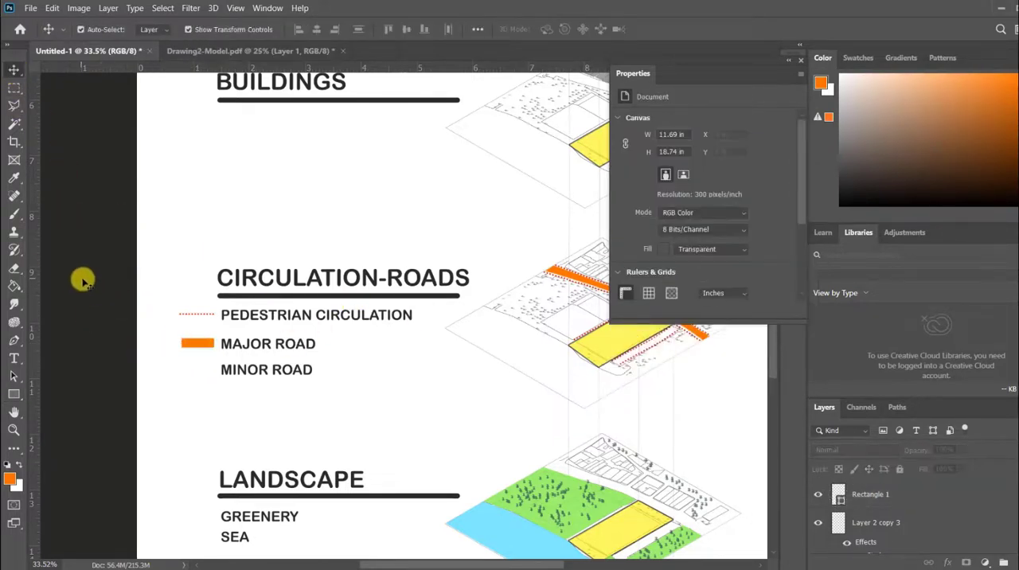
Duplicate the orange legend rectangle beside MINOR ROAD and give the copy a lighter orange fill.
{"action": "left_click_drag", "start_coordinate": [200, 347], "coordinate": [198, 372]}
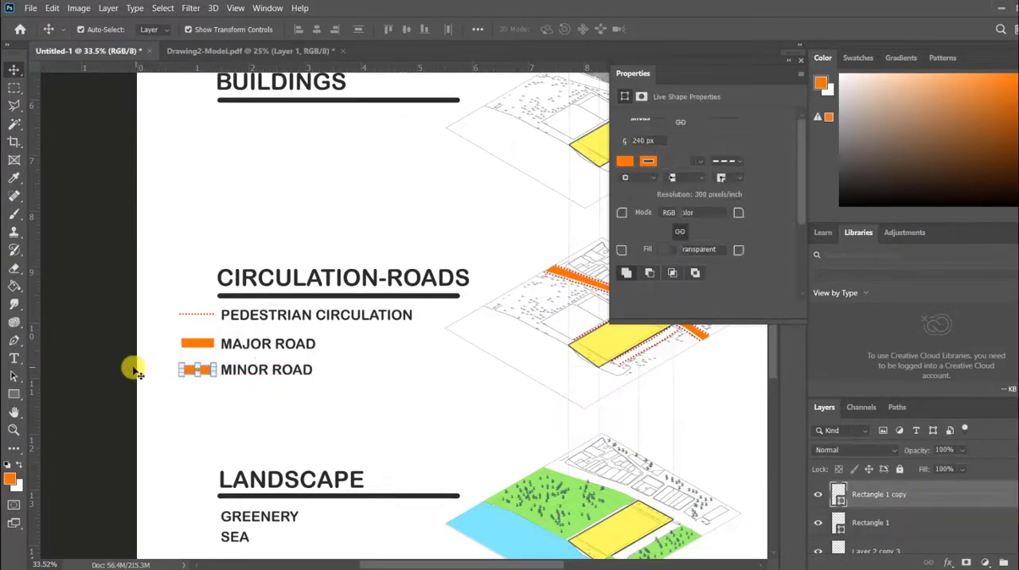
{"action": "left_click", "coordinate": [13, 393]}
{"action": "left_click", "coordinate": [158, 30]}
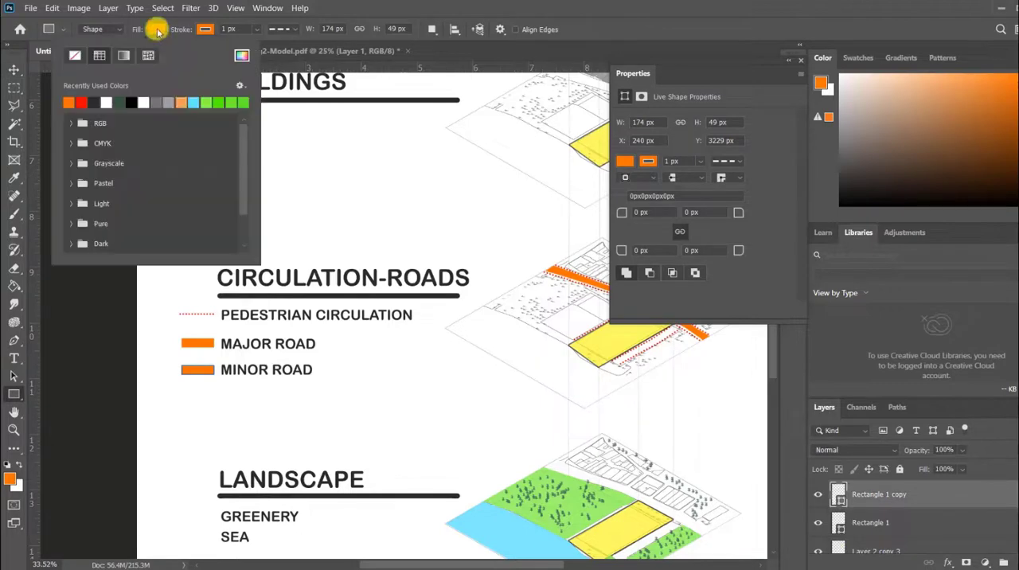
{"action": "left_click", "coordinate": [181, 101]}
{"action": "left_click", "coordinate": [96, 304]}
{"action": "left_click", "coordinate": [606, 142]}
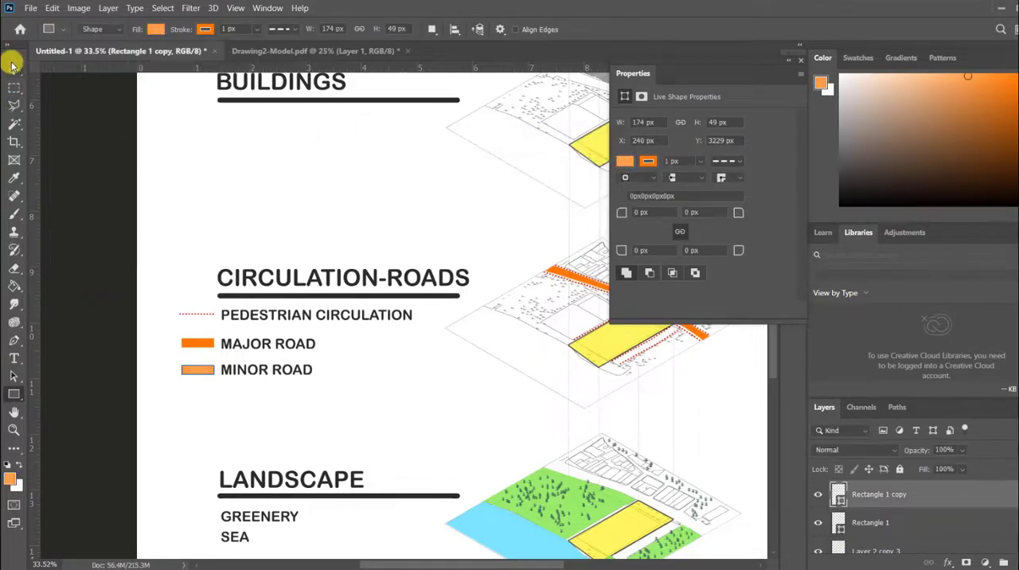
{"action": "left_click", "coordinate": [13, 67]}
{"action": "left_click", "coordinate": [130, 321]}
Stamp a green tree with the tree-shaped brush just before the GREENERY text.
{"action": "scroll", "coordinate": [253, 353], "scroll_direction": "down", "scroll_amount": 3}
{"action": "scroll", "coordinate": [525, 400], "scroll_direction": "up", "scroll_amount": 1}
{"action": "scroll", "coordinate": [304, 335], "scroll_direction": "down", "scroll_amount": 5}
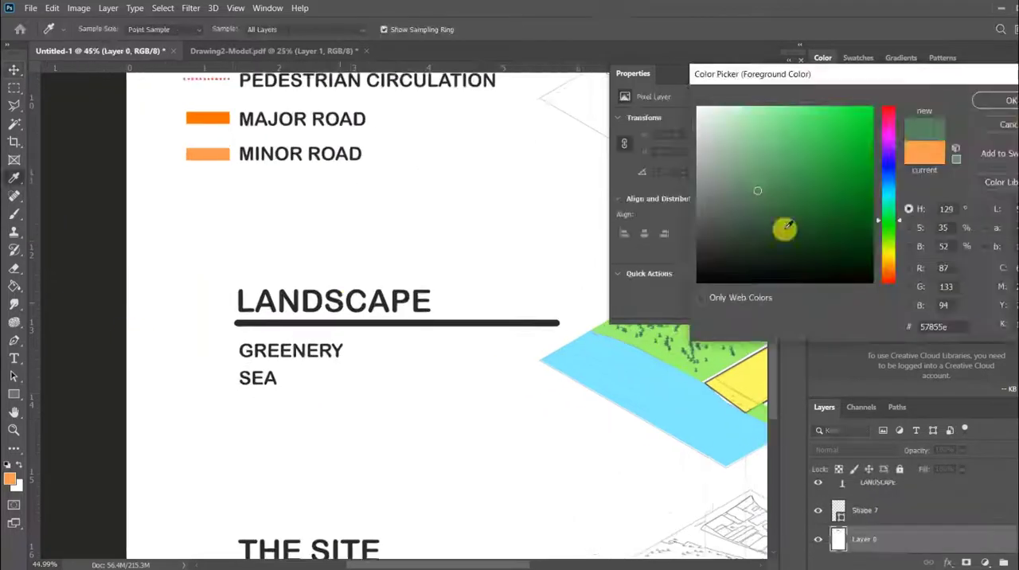
{"action": "left_click", "coordinate": [1005, 101]}
{"action": "key", "text": "b"}
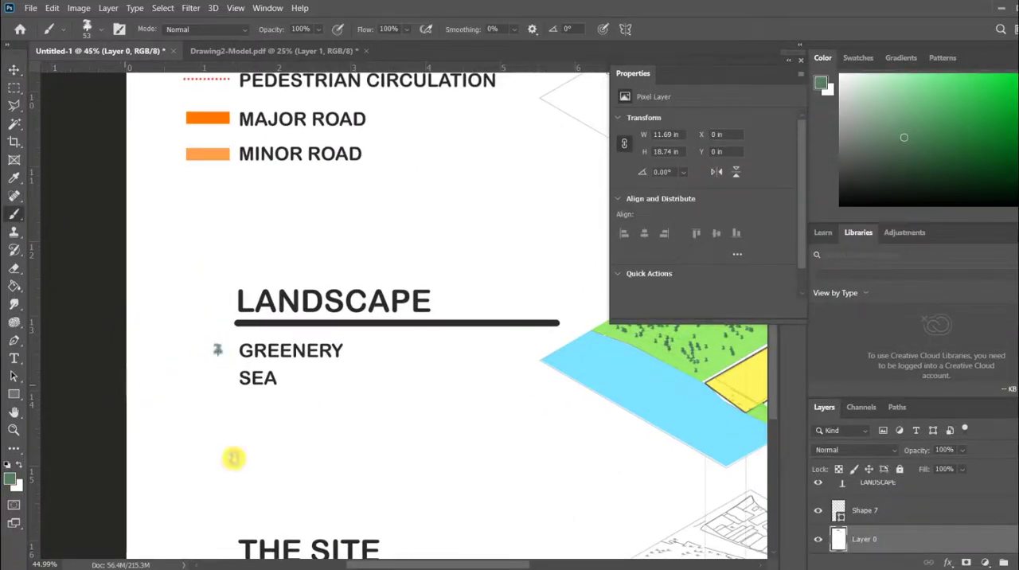
{"action": "scroll", "coordinate": [185, 375], "scroll_direction": "down", "scroll_amount": 8}
{"action": "scroll", "coordinate": [212, 351], "scroll_direction": "up", "scroll_amount": 12}
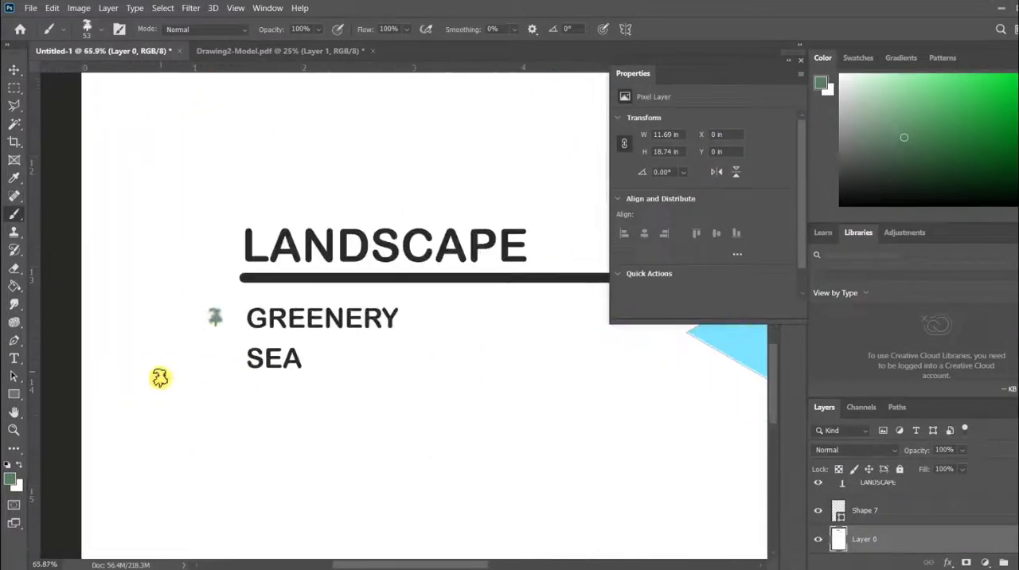
{"action": "scroll", "coordinate": [177, 388], "scroll_direction": "down", "scroll_amount": 5}
Duplicate the MINOR ROAD legend rectangle beside SEA and give the copy a light blue fill.
{"action": "key", "text": "v"}
{"action": "left_click", "coordinate": [183, 168], "text": "alt"}
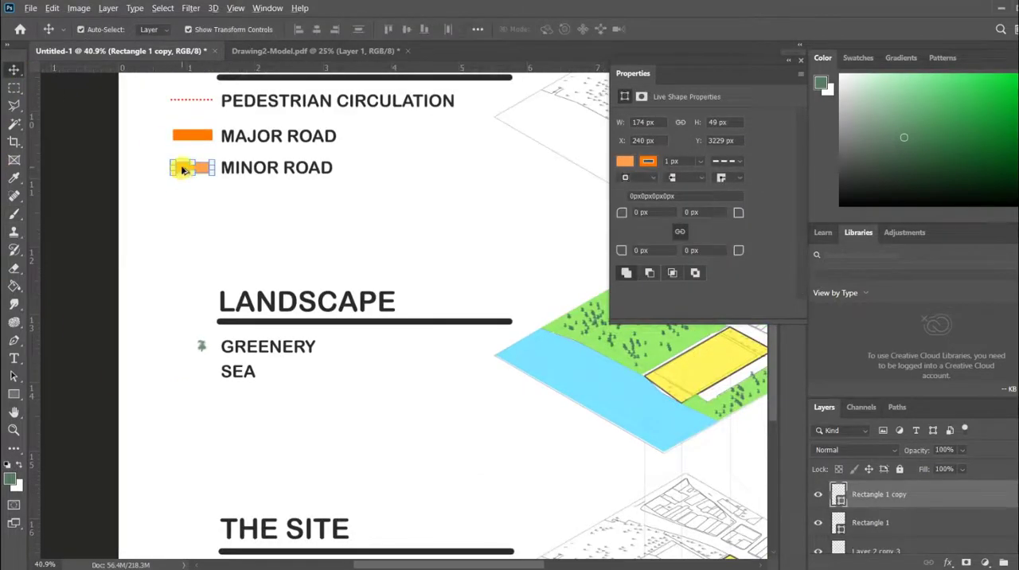
{"action": "left_click_drag", "start_coordinate": [181, 169], "coordinate": [182, 371]}
{"action": "left_click", "coordinate": [13, 395]}
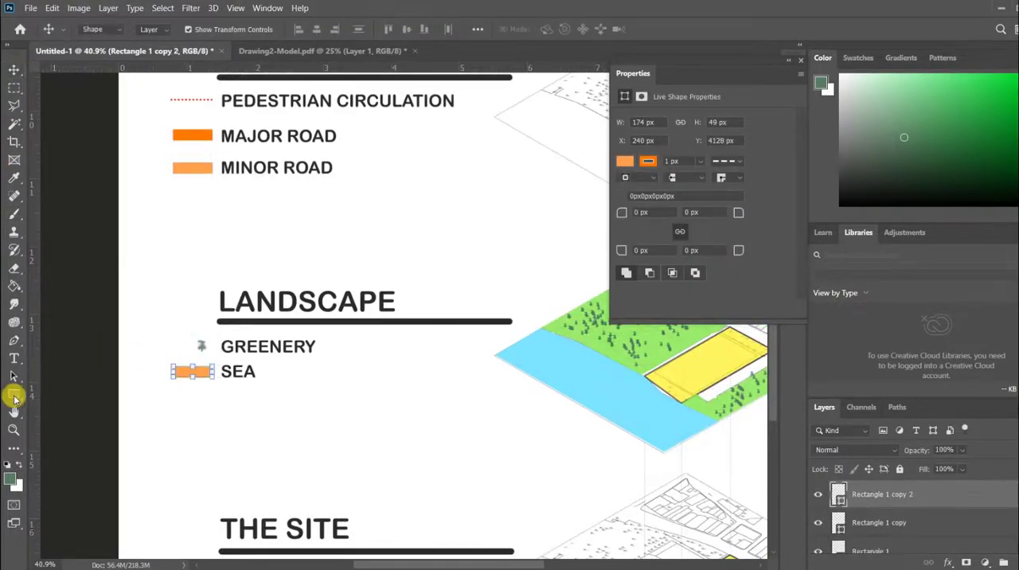
{"action": "left_click", "coordinate": [155, 28]}
{"action": "left_click", "coordinate": [96, 316]}
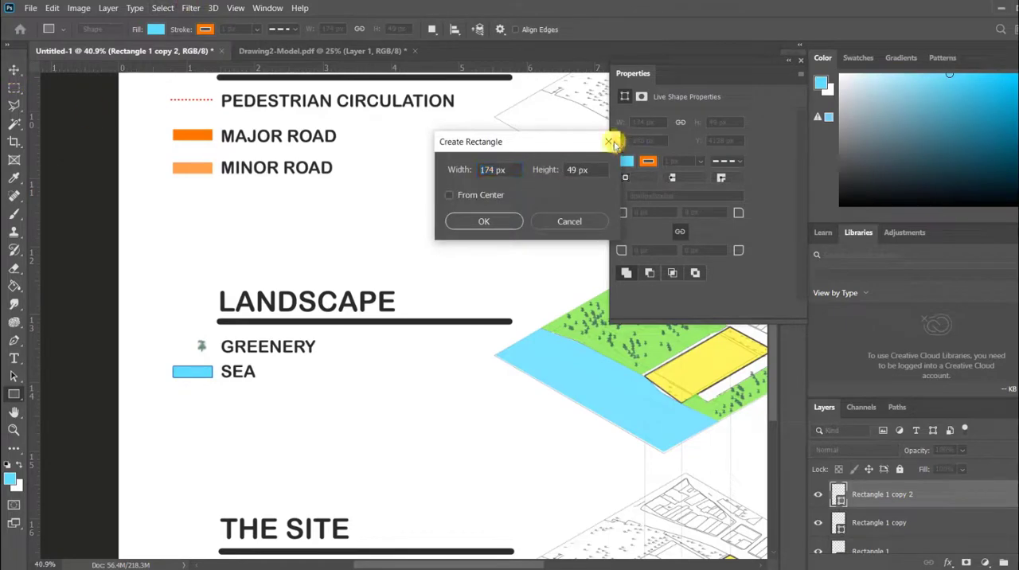
{"action": "left_click", "coordinate": [611, 141]}
{"action": "left_click", "coordinate": [14, 69]}
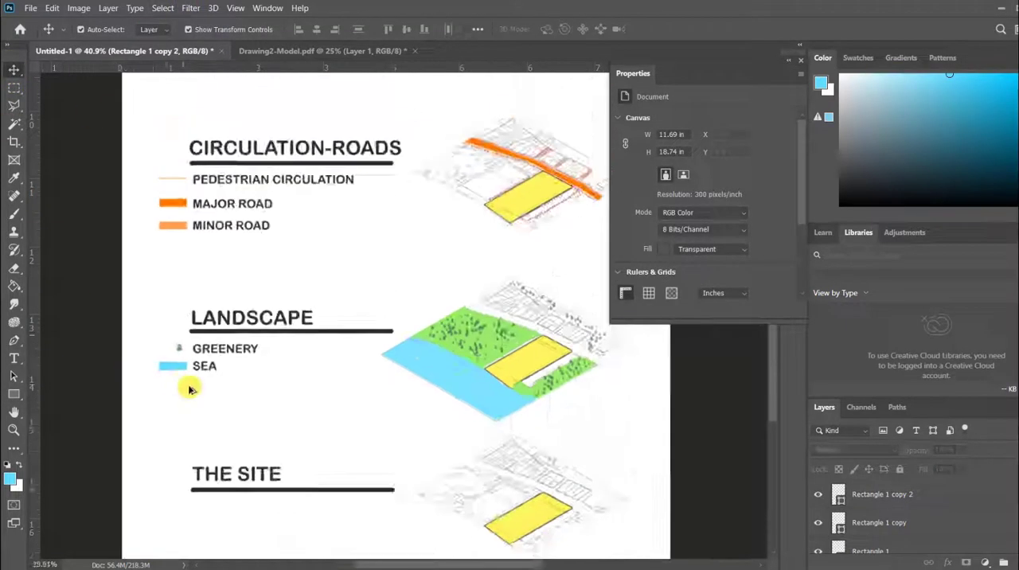
Sample the green of the GREENERY legend tree and stamp three more trees in a row beside it.
{"action": "scroll", "coordinate": [191, 389], "scroll_direction": "down", "scroll_amount": 2}
{"action": "scroll", "coordinate": [190, 353], "scroll_direction": "up", "scroll_amount": 6}
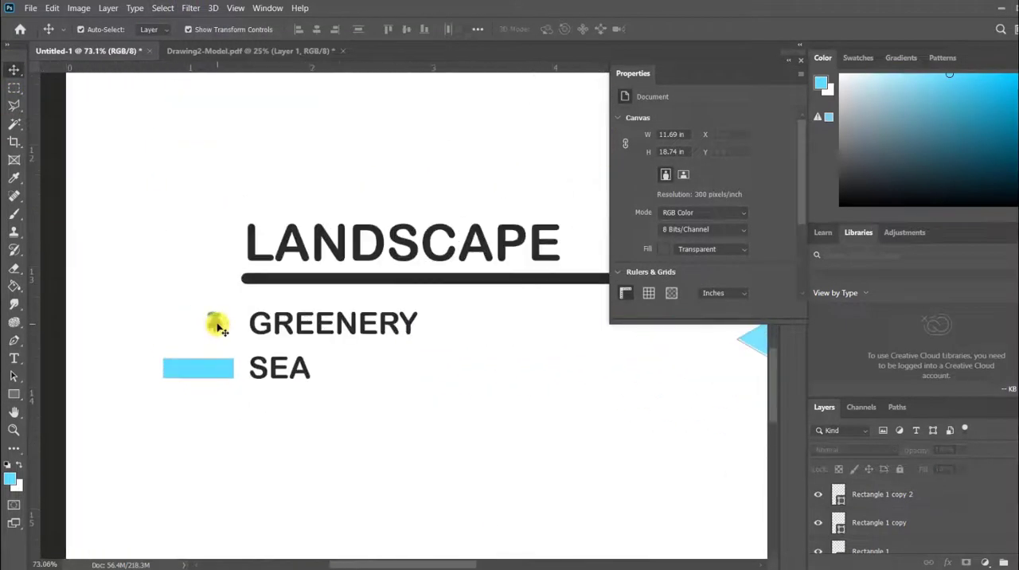
{"action": "left_click", "coordinate": [217, 324]}
{"action": "left_click", "coordinate": [14, 212]}
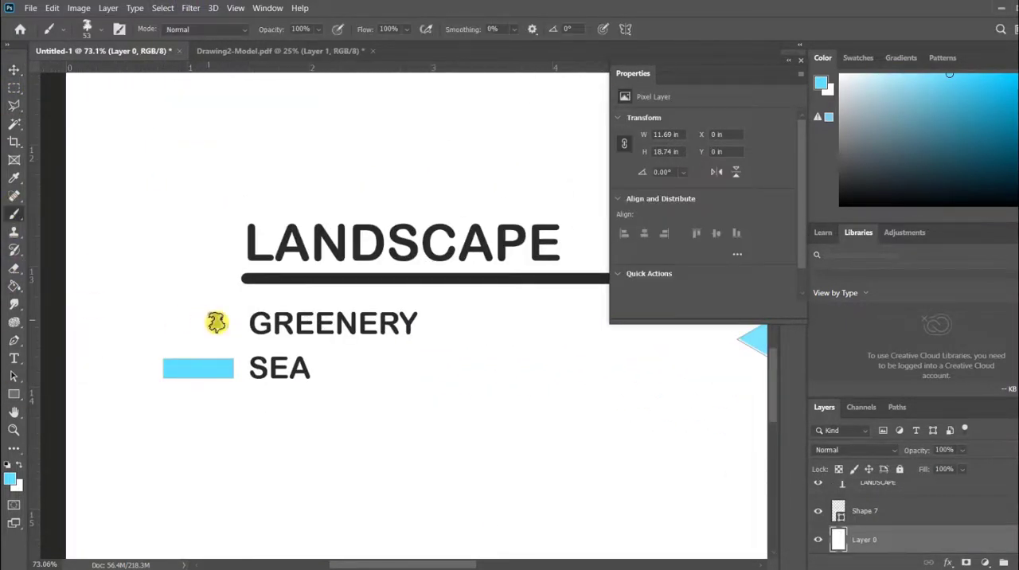
{"action": "left_click", "coordinate": [9, 478]}
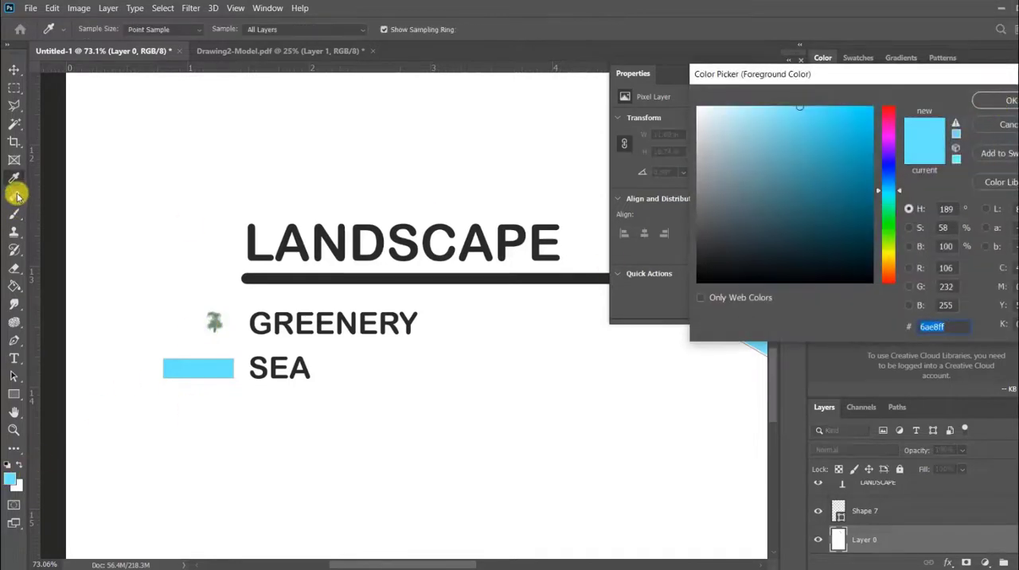
{"action": "left_click", "coordinate": [213, 321]}
{"action": "left_click", "coordinate": [1009, 99]}
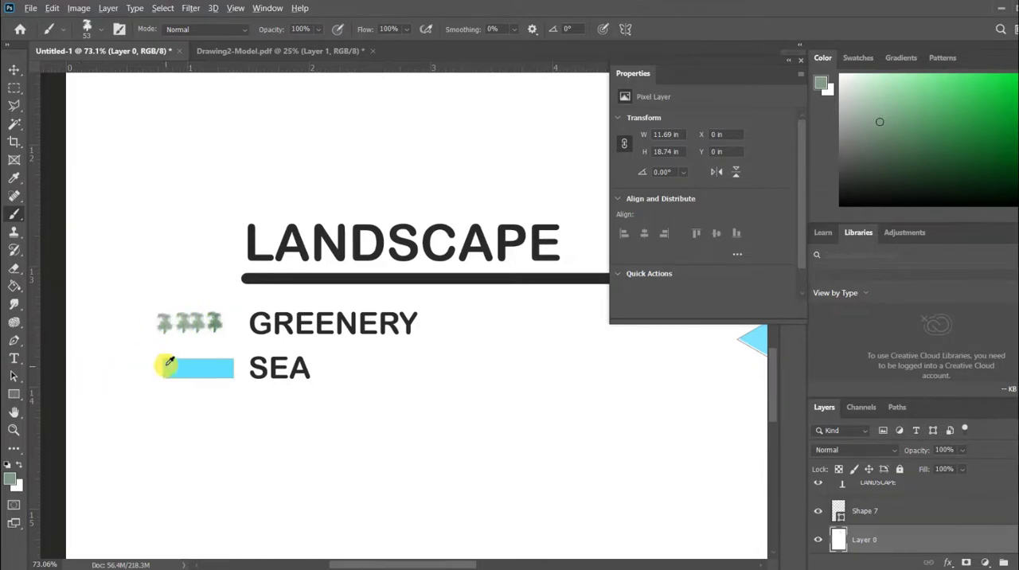
Draw a dark dashed vertical line about 3136 px long from the BUILDINGS map's left corner to THE SITE map's left corner.
{"action": "scroll", "coordinate": [169, 362], "scroll_direction": "down", "scroll_amount": 5}
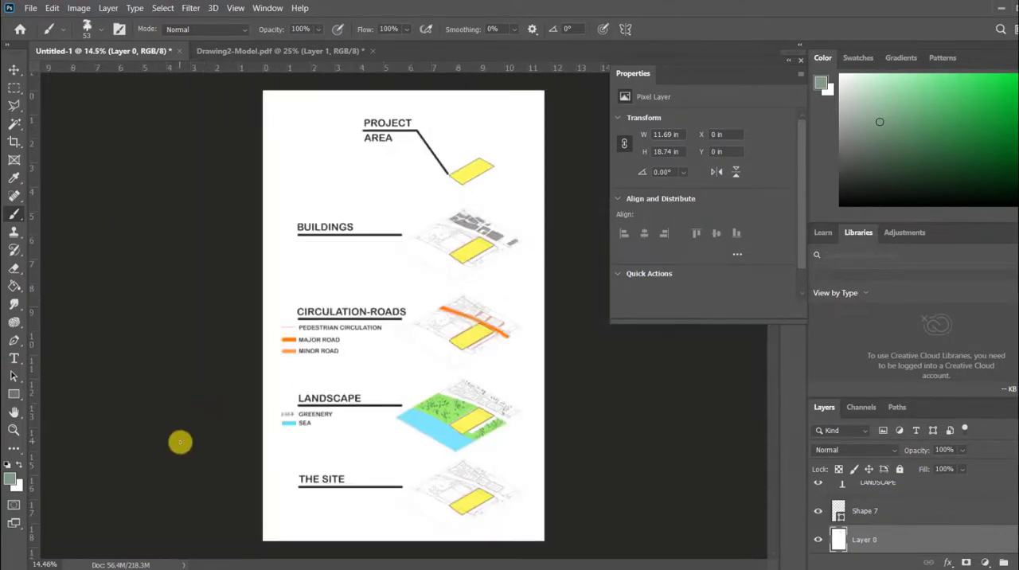
{"action": "left_click", "coordinate": [13, 340]}
{"action": "scroll", "coordinate": [454, 314], "scroll_direction": "up", "scroll_amount": 4}
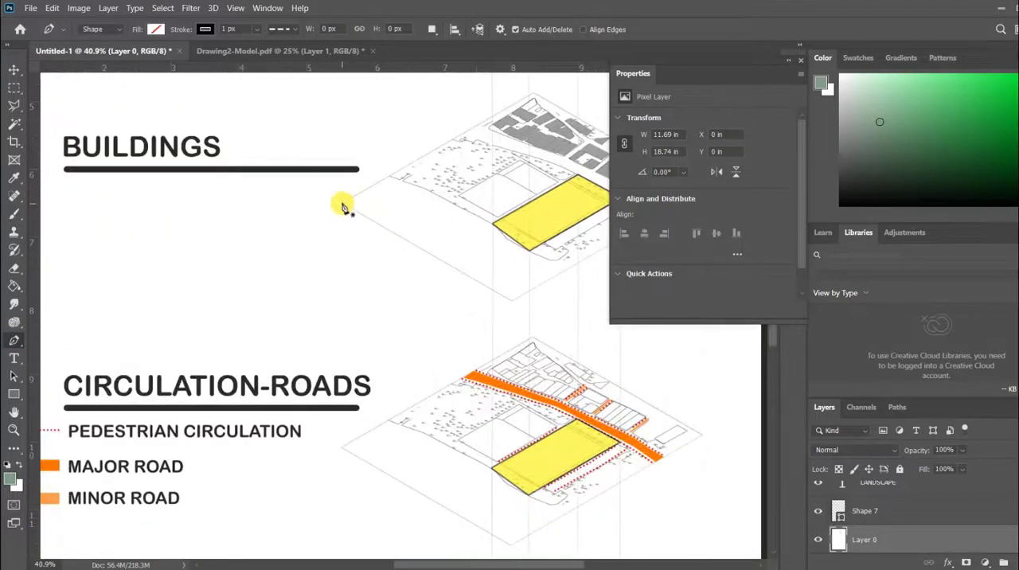
{"action": "left_click", "coordinate": [343, 207]}
{"action": "scroll", "coordinate": [348, 296], "scroll_direction": "down", "scroll_amount": 4}
{"action": "scroll", "coordinate": [353, 473], "scroll_direction": "up", "scroll_amount": 6}
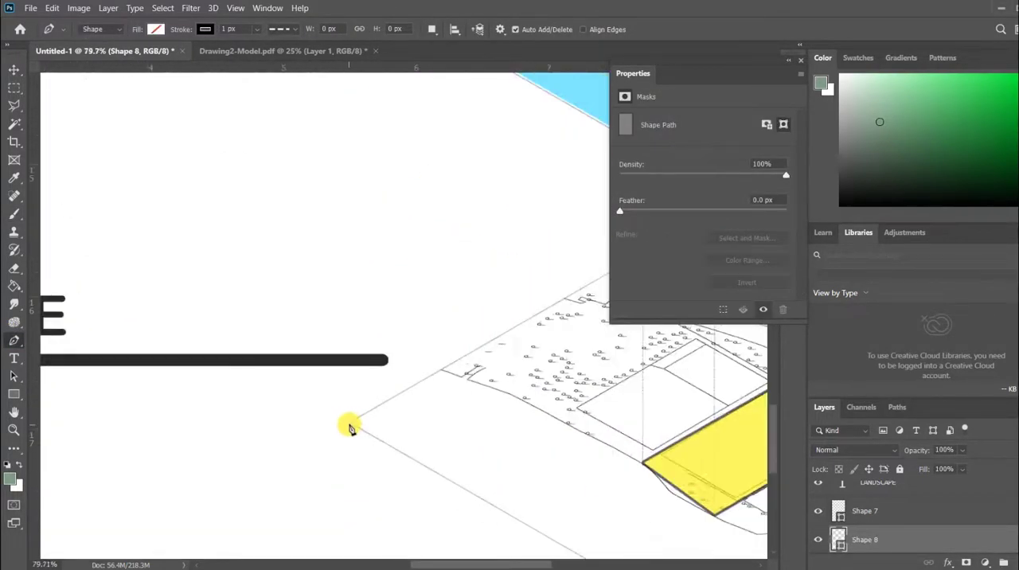
{"action": "left_click", "coordinate": [350, 423]}
{"action": "left_click", "coordinate": [205, 29]}
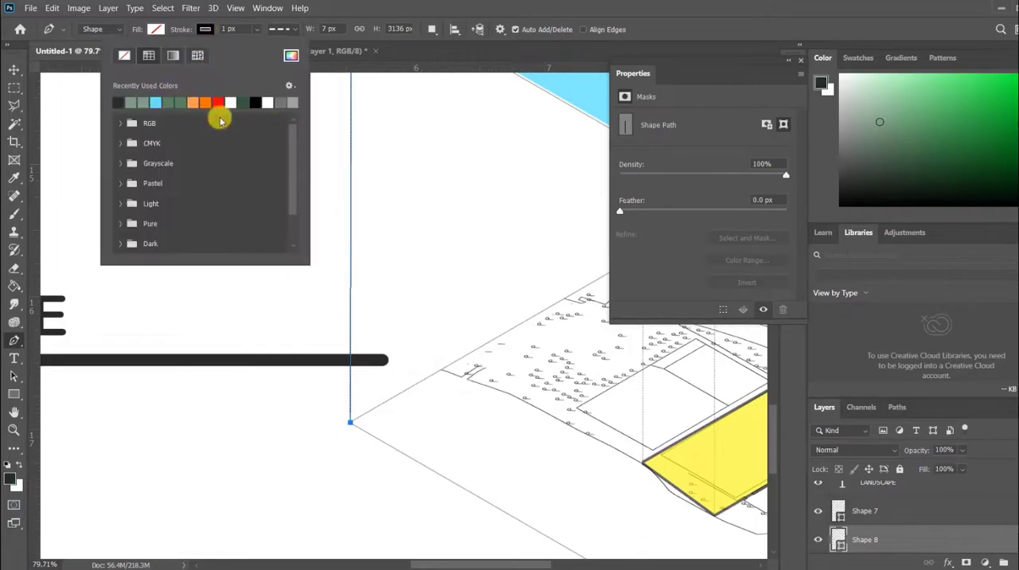
{"action": "left_click", "coordinate": [218, 102]}
{"action": "scroll", "coordinate": [266, 370], "scroll_direction": "down", "scroll_amount": 6}
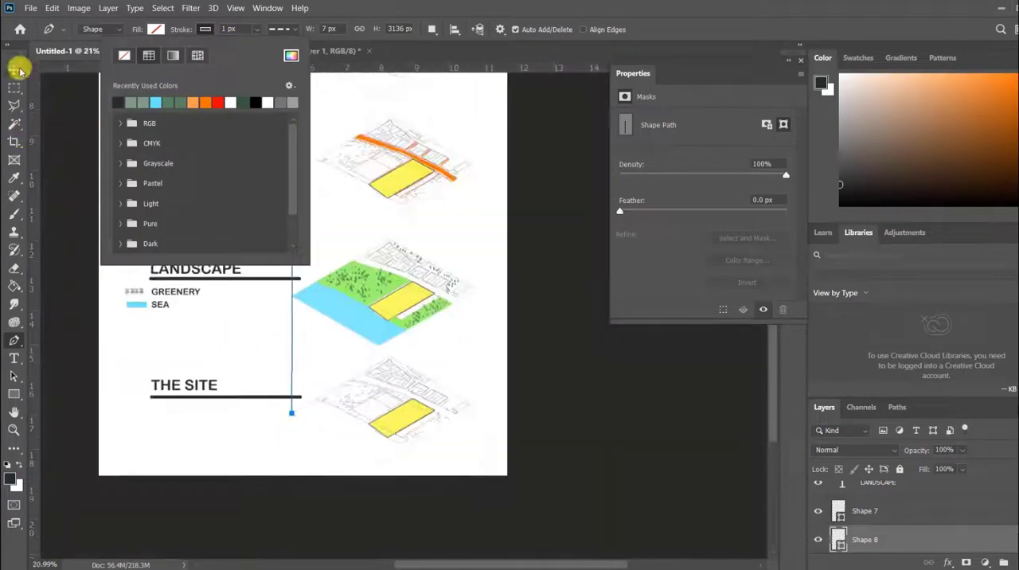
{"action": "left_click", "coordinate": [16, 69]}
{"action": "left_click", "coordinate": [169, 351]}
Shift the new dashed vertical line so its upper end meets the BUILDINGS map's left corner.
{"action": "scroll", "coordinate": [320, 402], "scroll_direction": "down", "scroll_amount": 3}
{"action": "scroll", "coordinate": [309, 180], "scroll_direction": "up", "scroll_amount": 3}
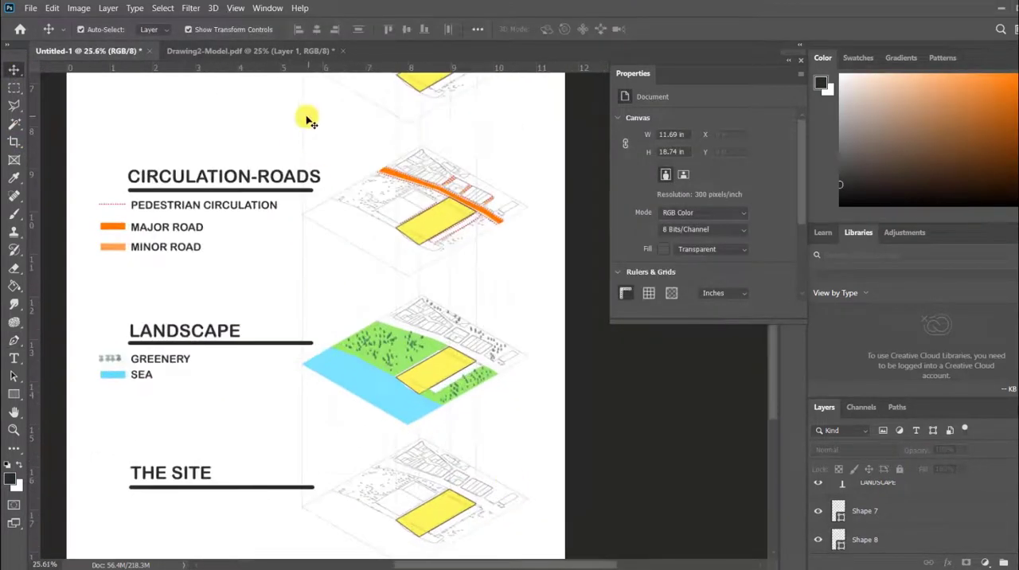
{"action": "left_click", "coordinate": [307, 130]}
{"action": "scroll", "coordinate": [291, 130], "scroll_direction": "up", "scroll_amount": 6}
{"action": "scroll", "coordinate": [284, 451], "scroll_direction": "down", "scroll_amount": 4}
{"action": "scroll", "coordinate": [277, 177], "scroll_direction": "up", "scroll_amount": 7}
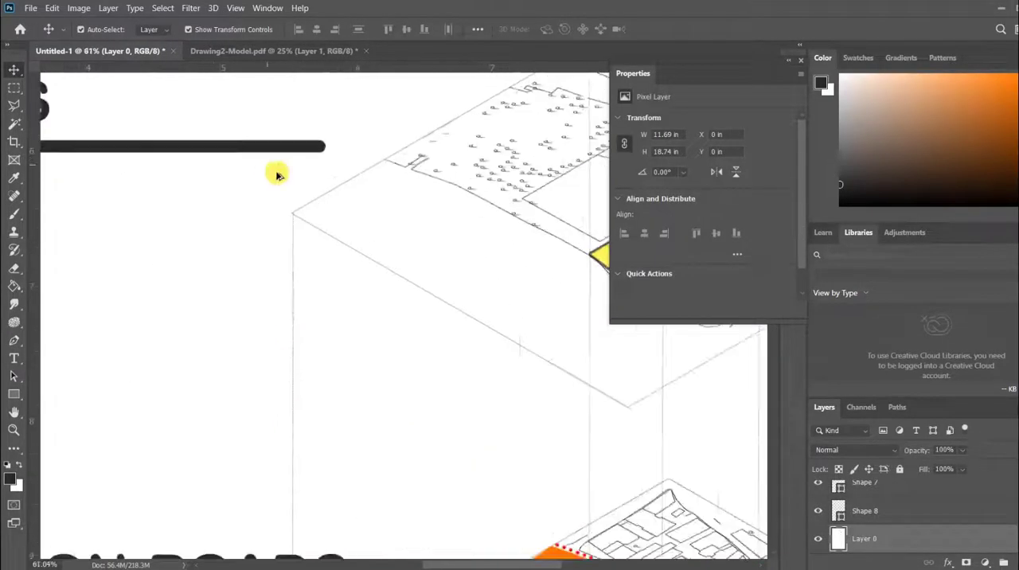
{"action": "left_click", "coordinate": [279, 166]}
{"action": "scroll", "coordinate": [280, 166], "scroll_direction": "up", "scroll_amount": 3}
{"action": "left_click_drag", "start_coordinate": [270, 126], "coordinate": [257, 91]}
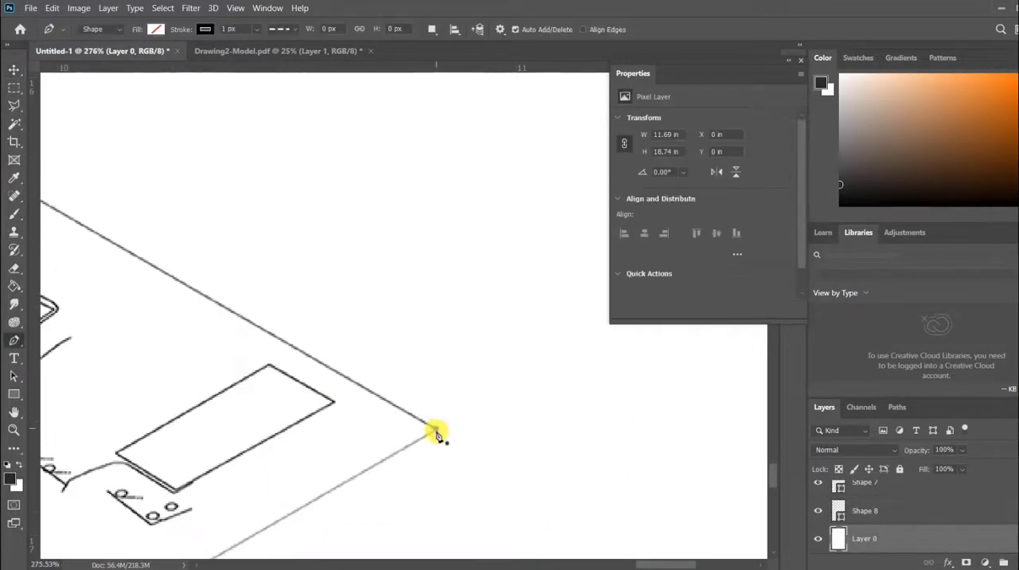
Draw a dashed vertical line with the Pen tool joining the right corners of THE SITE map and the BUILDINGS map.
{"action": "left_click", "coordinate": [437, 432]}
{"action": "scroll", "coordinate": [412, 446], "scroll_direction": "down", "scroll_amount": 5}
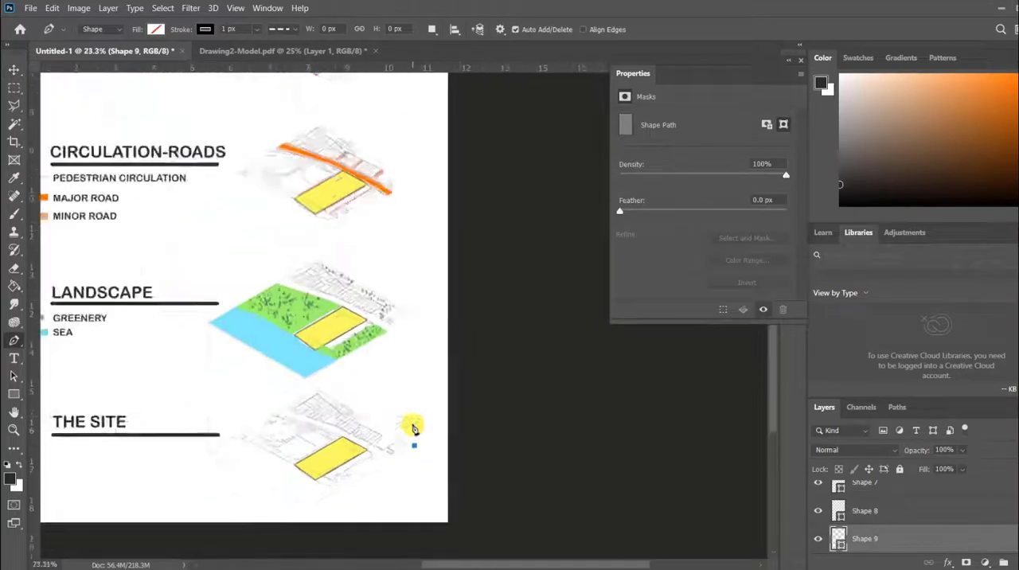
{"action": "scroll", "coordinate": [417, 116], "scroll_direction": "up", "scroll_amount": 2}
{"action": "scroll", "coordinate": [389, 137], "scroll_direction": "up", "scroll_amount": 6}
{"action": "scroll", "coordinate": [407, 199], "scroll_direction": "up", "scroll_amount": 3}
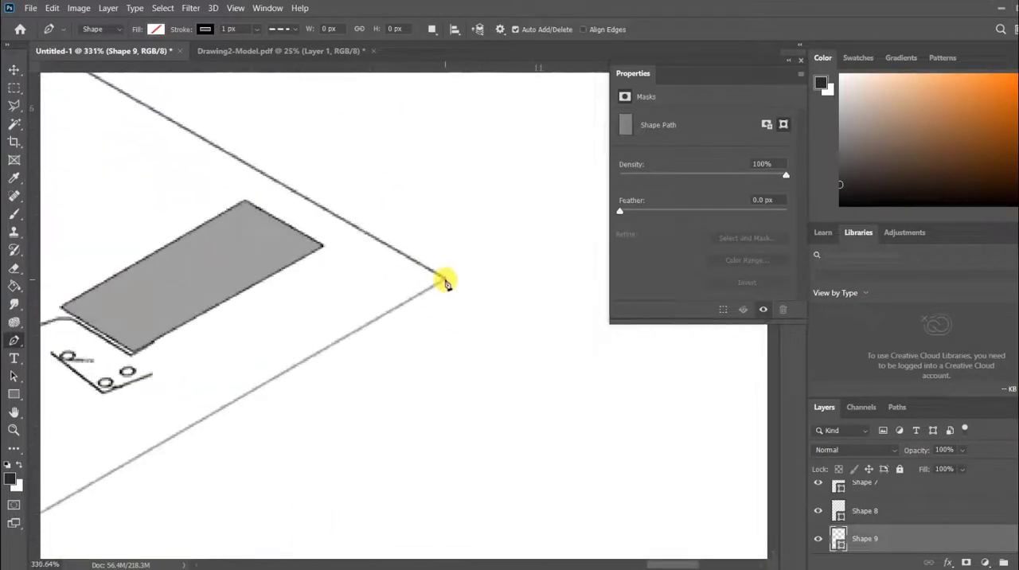
{"action": "left_click", "coordinate": [445, 281]}
{"action": "left_click", "coordinate": [205, 30]}
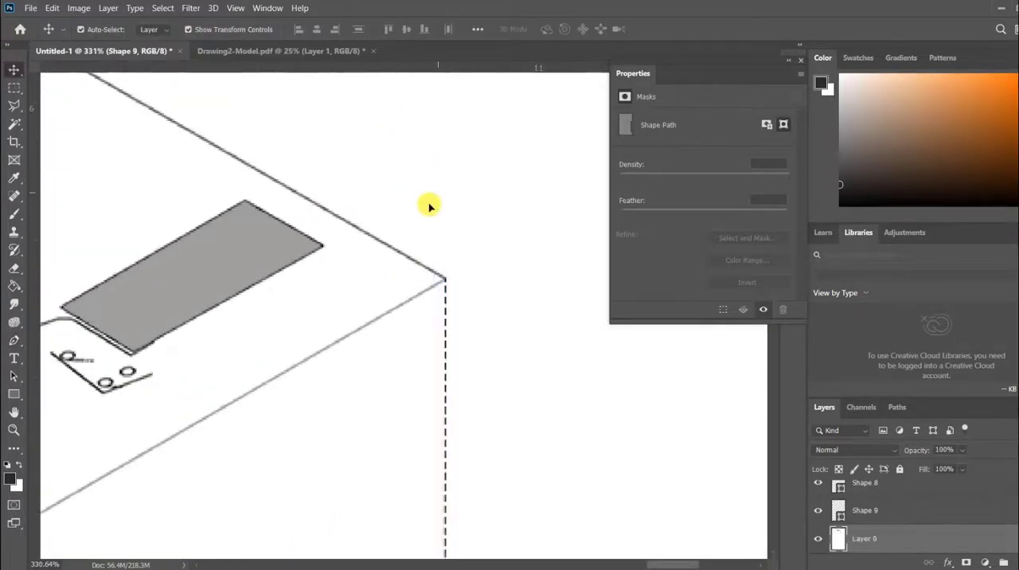
{"action": "scroll", "coordinate": [427, 205], "scroll_direction": "down", "scroll_amount": 8}
{"action": "scroll", "coordinate": [361, 321], "scroll_direction": "up", "scroll_amount": 3}
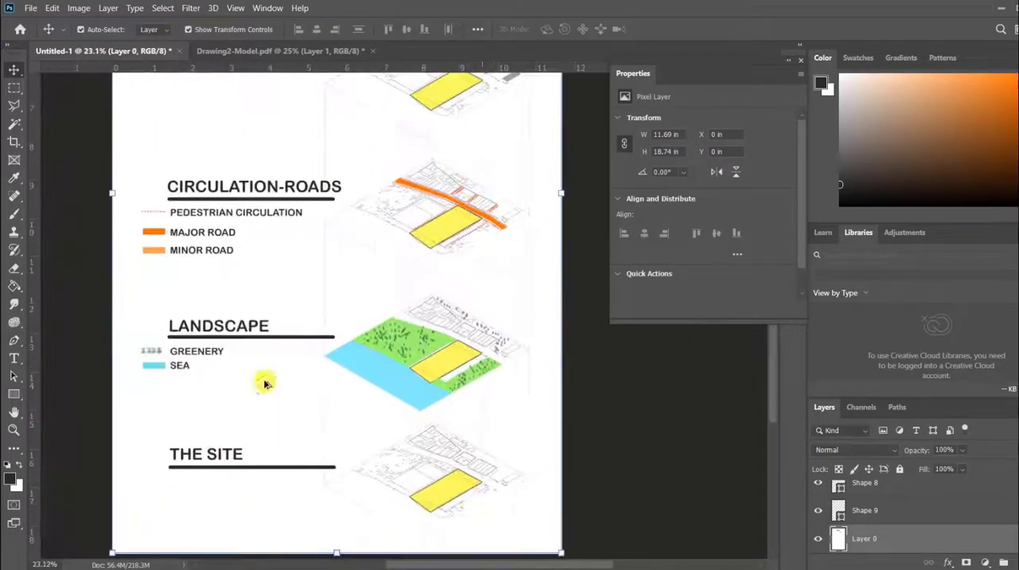
Draw a dashed vertical line about 3138 px long joining the matching points on the upper-left edges of the BUILDINGS and THE SITE maps.
{"action": "scroll", "coordinate": [263, 387], "scroll_direction": "down", "scroll_amount": 3}
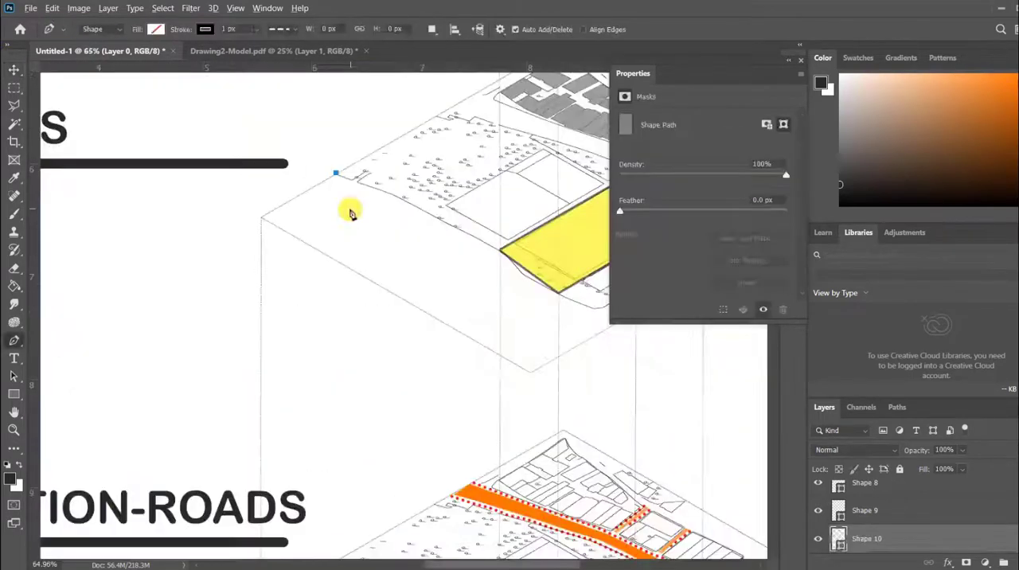
{"action": "scroll", "coordinate": [359, 159], "scroll_direction": "down", "scroll_amount": 6}
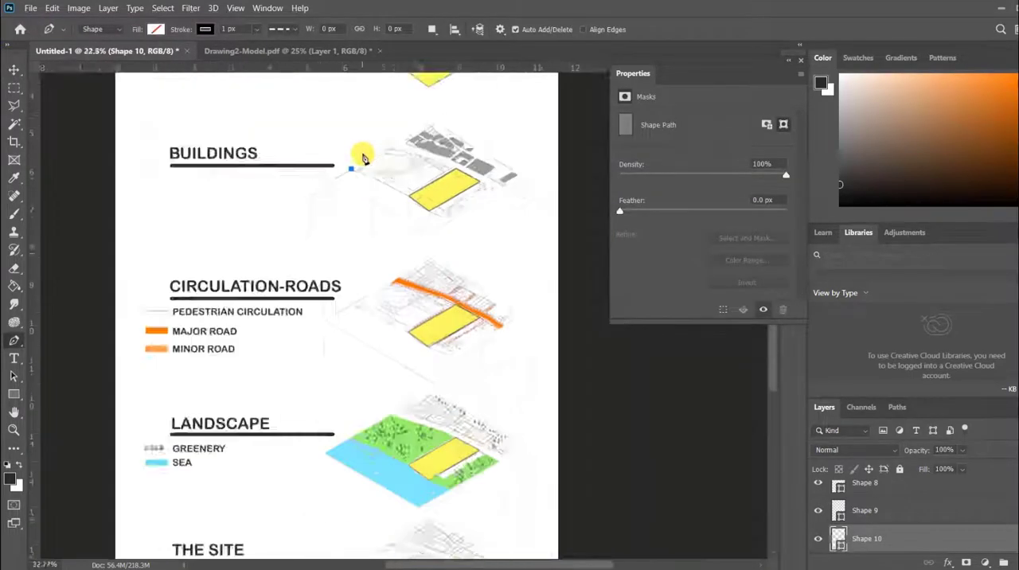
{"action": "scroll", "coordinate": [409, 510], "scroll_direction": "up", "scroll_amount": 3}
{"action": "scroll", "coordinate": [404, 525], "scroll_direction": "up", "scroll_amount": 5}
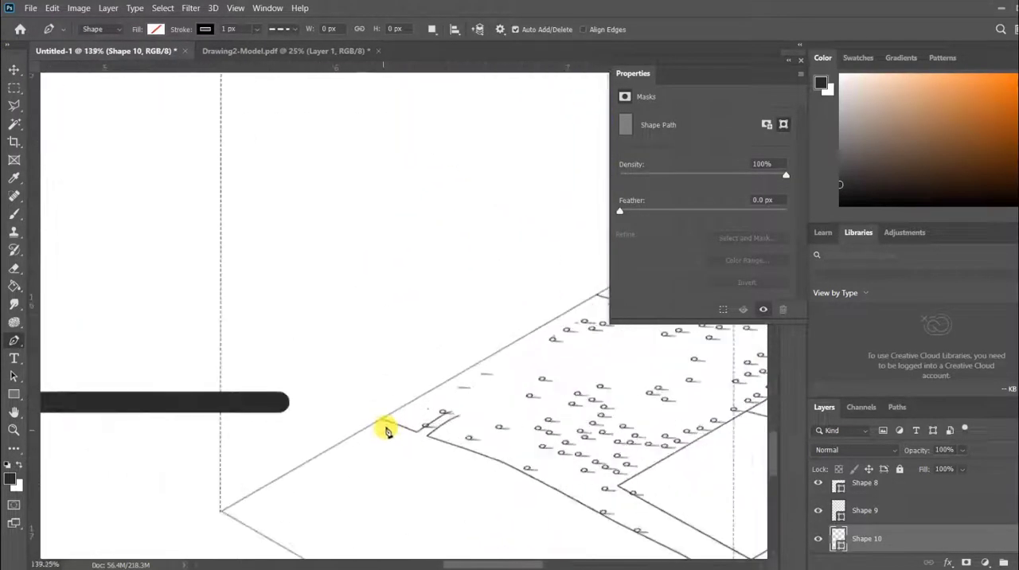
{"action": "left_click", "coordinate": [381, 417]}
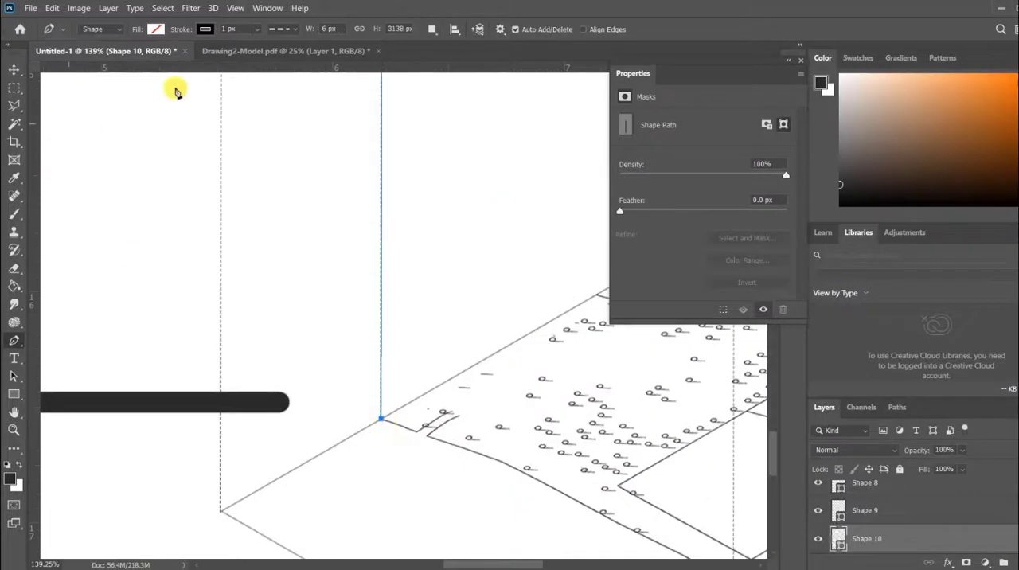
{"action": "left_click", "coordinate": [205, 30]}
{"action": "left_click", "coordinate": [14, 70]}
{"action": "left_click", "coordinate": [218, 345]}
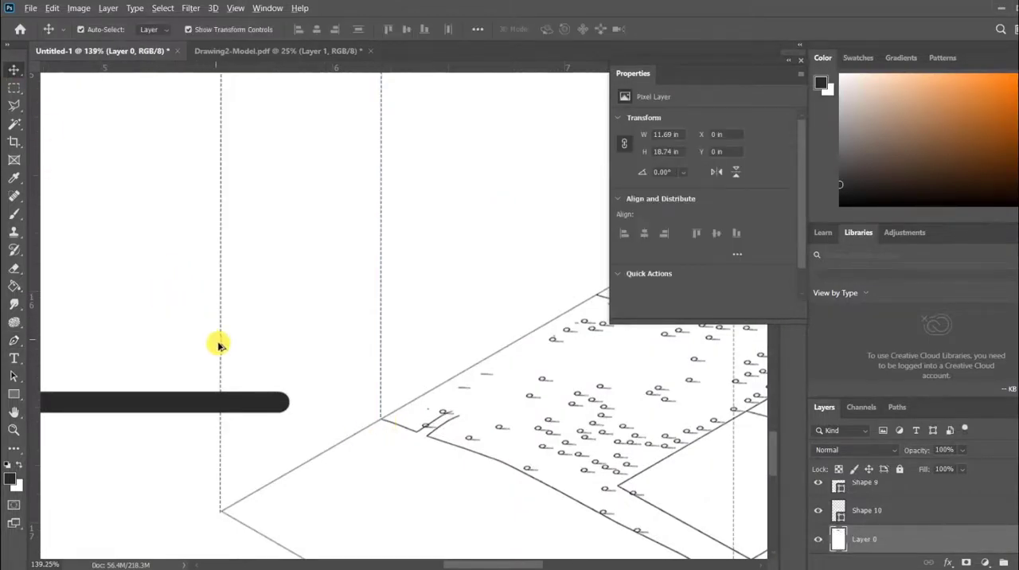
Draw a vertical line about 980 px long with the Pen tool, joining the left corners of the raised project-area parcel and the BUILDINGS map's yellow parcel.
{"action": "scroll", "coordinate": [257, 391], "scroll_direction": "down", "scroll_amount": 8}
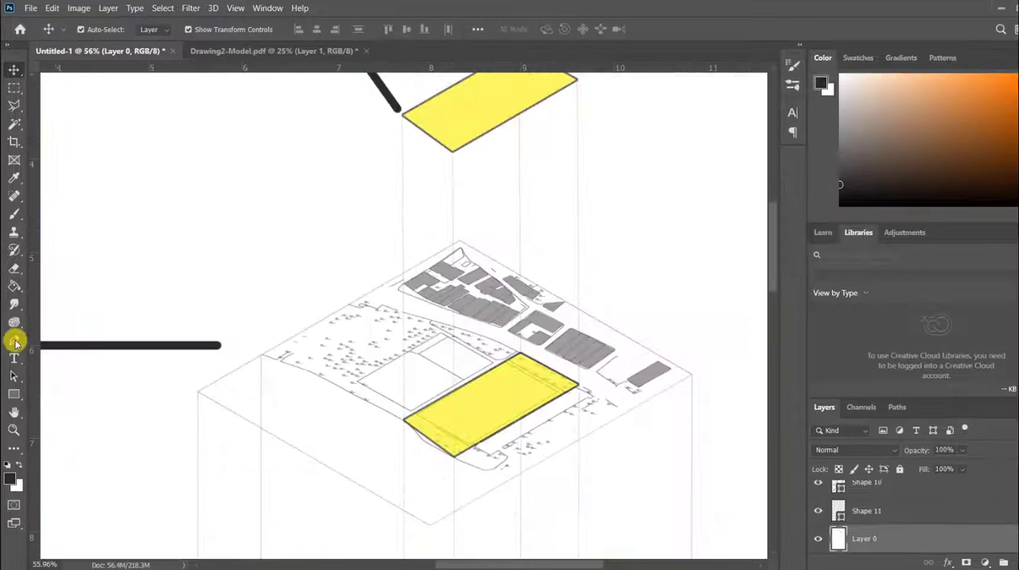
{"action": "left_click", "coordinate": [14, 339]}
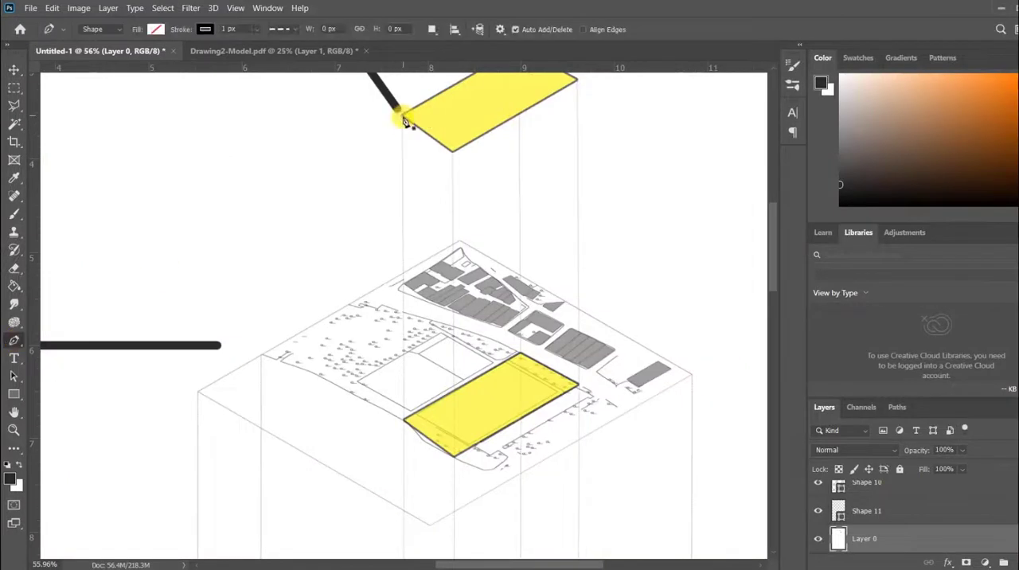
{"action": "left_click", "coordinate": [401, 114]}
{"action": "left_click", "coordinate": [402, 419]}
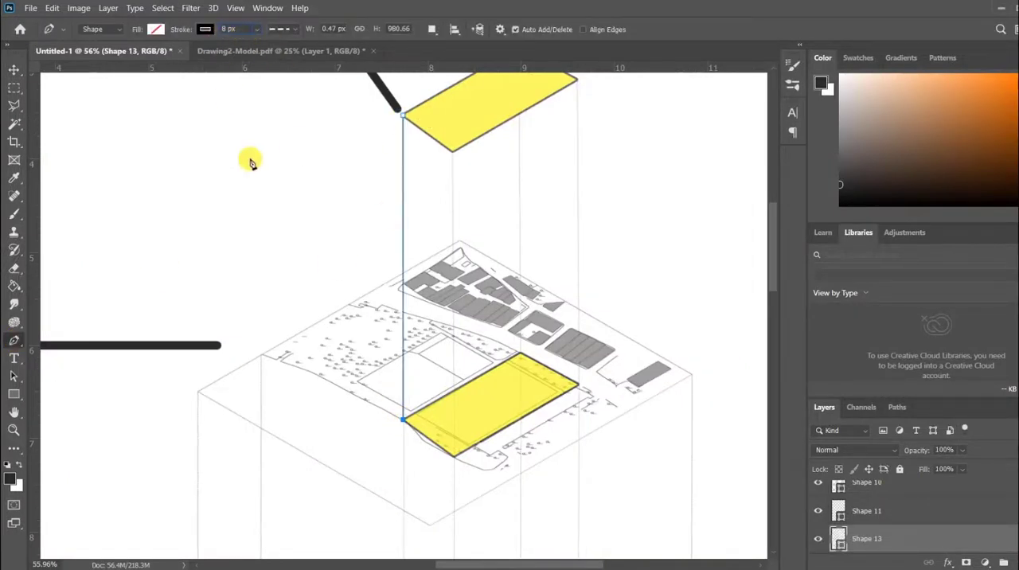
Set the new connector line's stroke to 5 px wide with a dotted style.
{"action": "key", "text": "Return"}
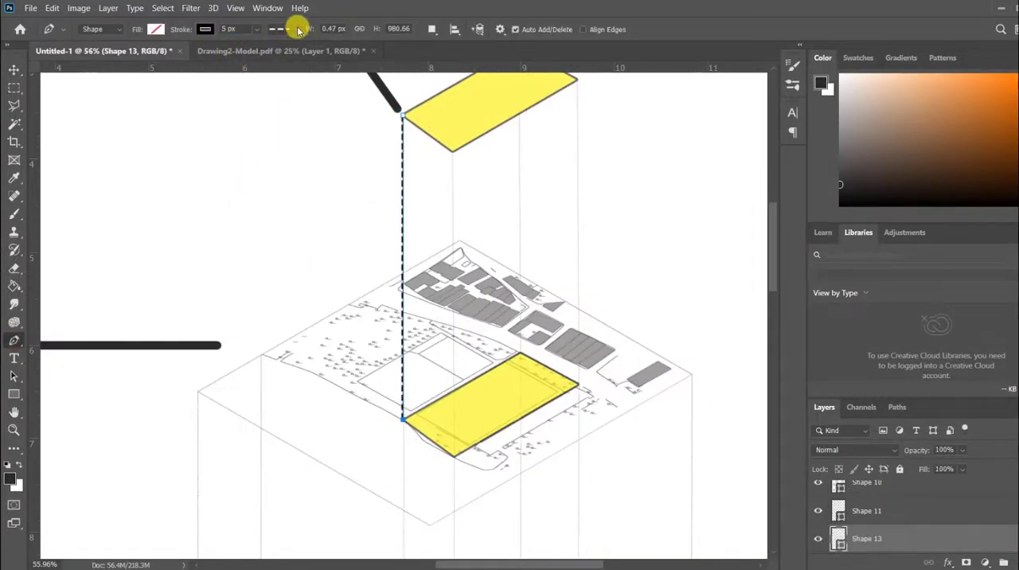
{"action": "left_click", "coordinate": [298, 31]}
{"action": "left_click", "coordinate": [263, 114]}
{"action": "left_click", "coordinate": [205, 30]}
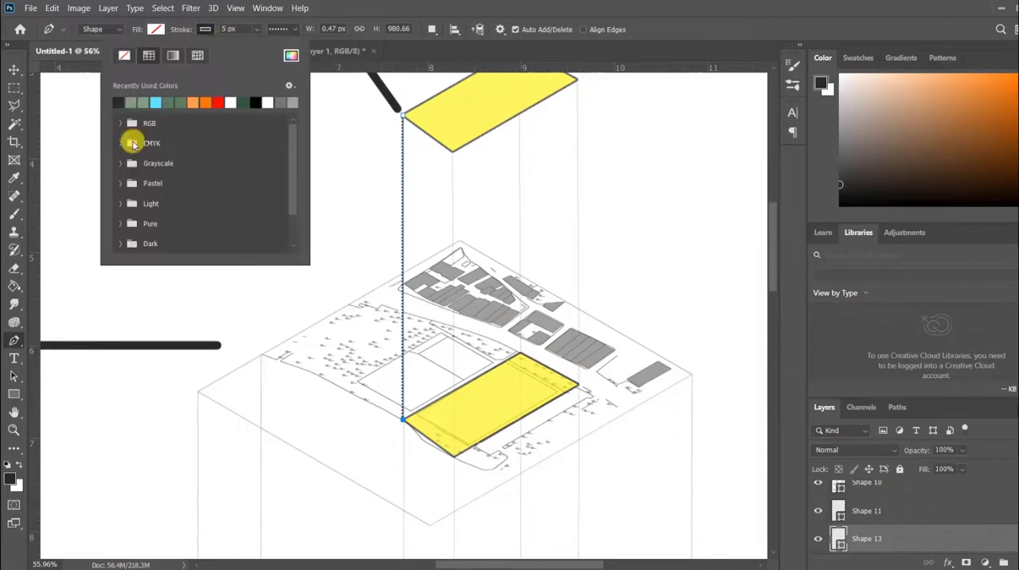
{"action": "left_click", "coordinate": [12, 67]}
{"action": "left_click", "coordinate": [226, 243]}
Duplicate the dotted connector and place the copy between the front corners of the raised parcel and the BUILDINGS map's yellow parcel.
{"action": "scroll", "coordinate": [259, 241], "scroll_direction": "down", "scroll_amount": 3}
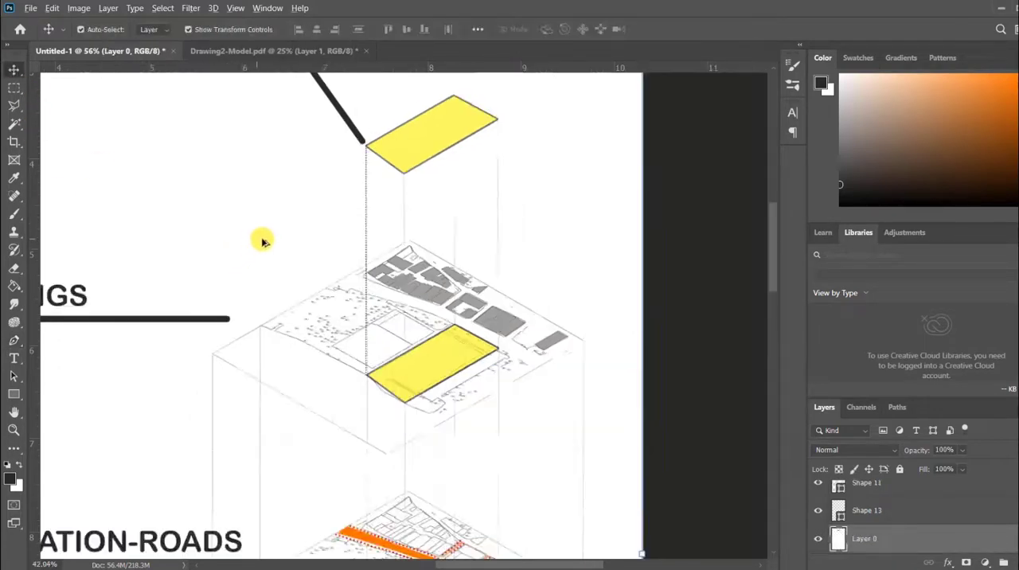
{"action": "scroll", "coordinate": [275, 250], "scroll_direction": "up", "scroll_amount": 8}
{"action": "left_click_drag", "start_coordinate": [353, 156], "coordinate": [435, 224]}
{"action": "scroll", "coordinate": [216, 246], "scroll_direction": "down", "scroll_amount": 2}
{"action": "scroll", "coordinate": [216, 247], "scroll_direction": "down", "scroll_amount": 6}
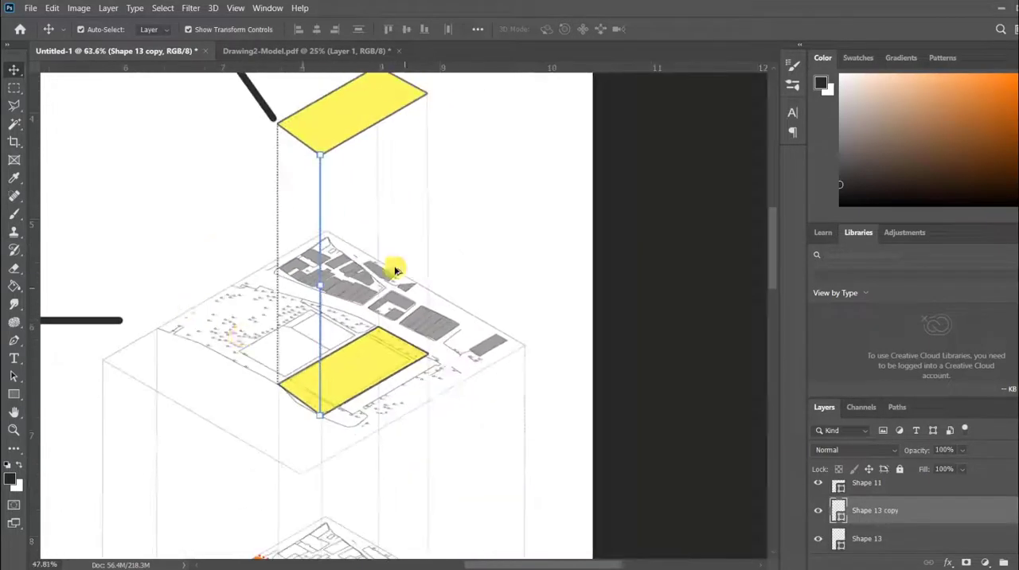
Add two more copies of the dotted connector, one at the parcels' right corners and one dropping from the raised parcel's front edge above the lower back corner.
{"action": "scroll", "coordinate": [382, 269], "scroll_direction": "up", "scroll_amount": 6}
{"action": "scroll", "coordinate": [350, 322], "scroll_direction": "down", "scroll_amount": 4}
{"action": "scroll", "coordinate": [294, 271], "scroll_direction": "up", "scroll_amount": 8}
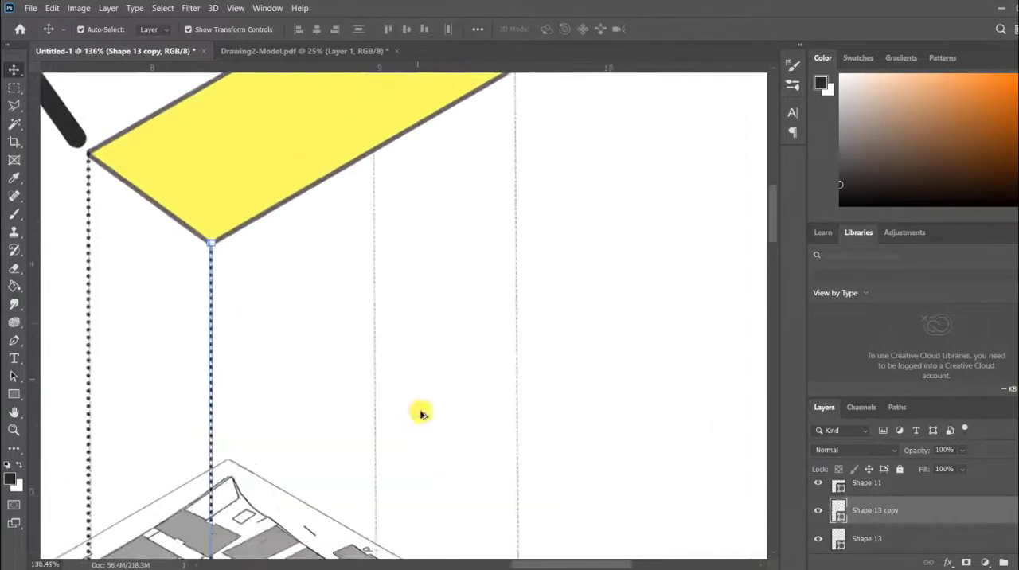
{"action": "left_click", "coordinate": [316, 320]}
{"action": "left_click_drag", "start_coordinate": [207, 359], "coordinate": [389, 234]}
{"action": "scroll", "coordinate": [405, 154], "scroll_direction": "down", "scroll_amount": 2}
{"action": "scroll", "coordinate": [395, 466], "scroll_direction": "down", "scroll_amount": 5}
{"action": "scroll", "coordinate": [395, 466], "scroll_direction": "up", "scroll_amount": 2}
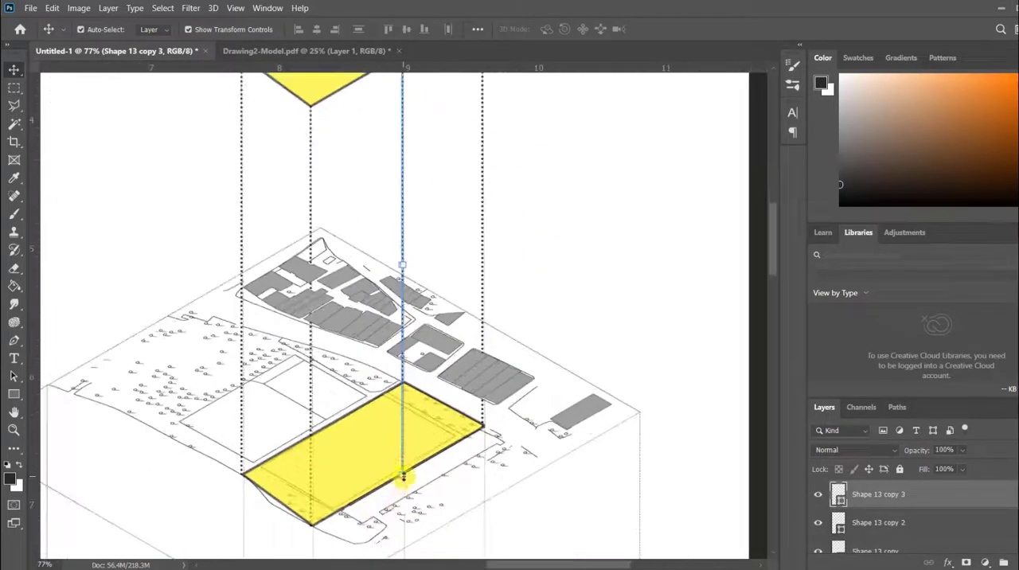
Scale the back-corner dotted connector to 77.47% so its lower end meets the back corner of the BUILDINGS map's yellow parcel.
{"action": "left_click", "coordinate": [404, 425]}
{"action": "left_click", "coordinate": [400, 150]}
{"action": "left_click", "coordinate": [403, 157]}
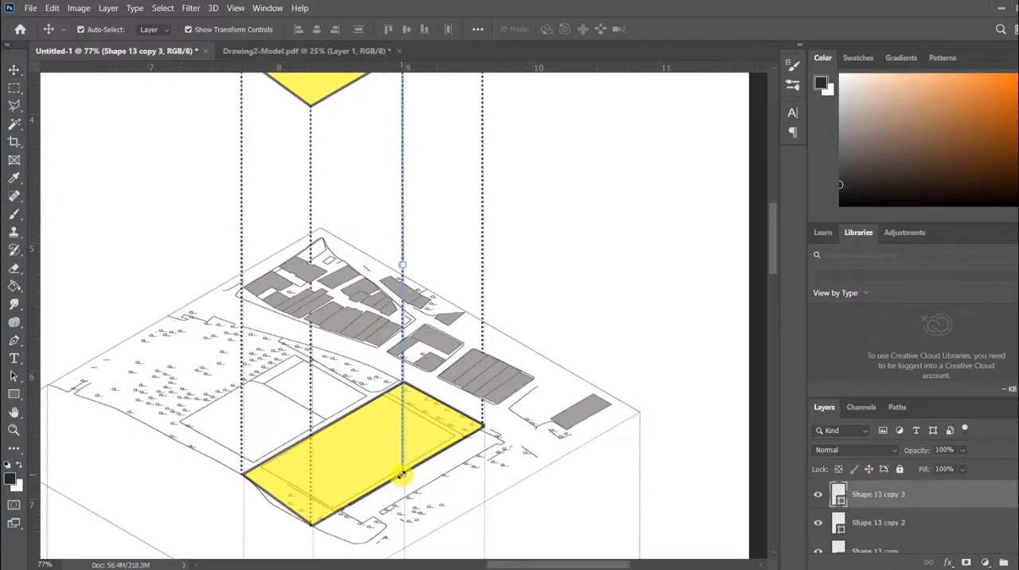
{"action": "key", "text": "ctrl+t"}
{"action": "left_click_drag", "start_coordinate": [401, 474], "coordinate": [403, 379]}
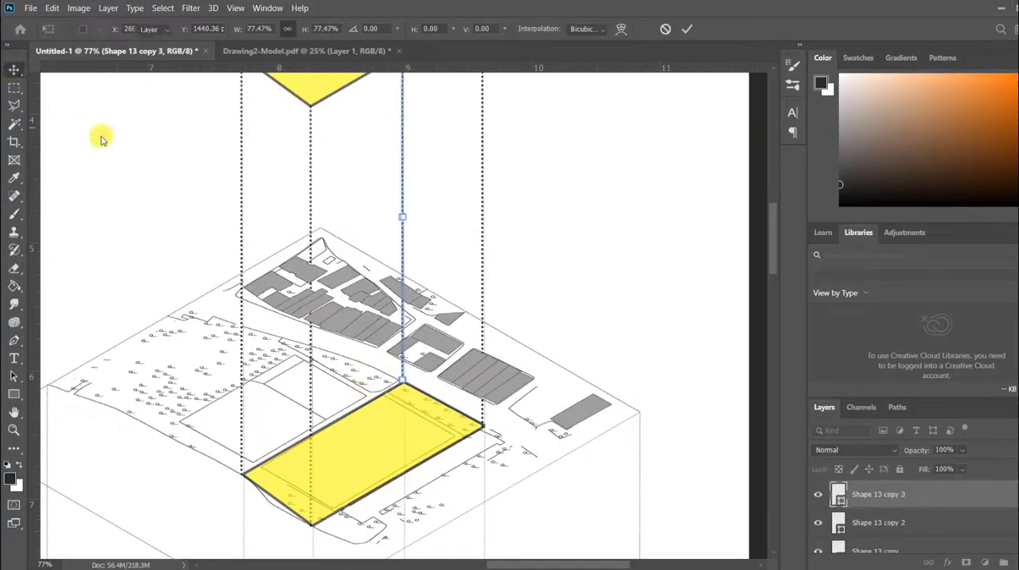
{"action": "left_click", "coordinate": [101, 137]}
{"action": "scroll", "coordinate": [199, 241], "scroll_direction": "down", "scroll_amount": 6}
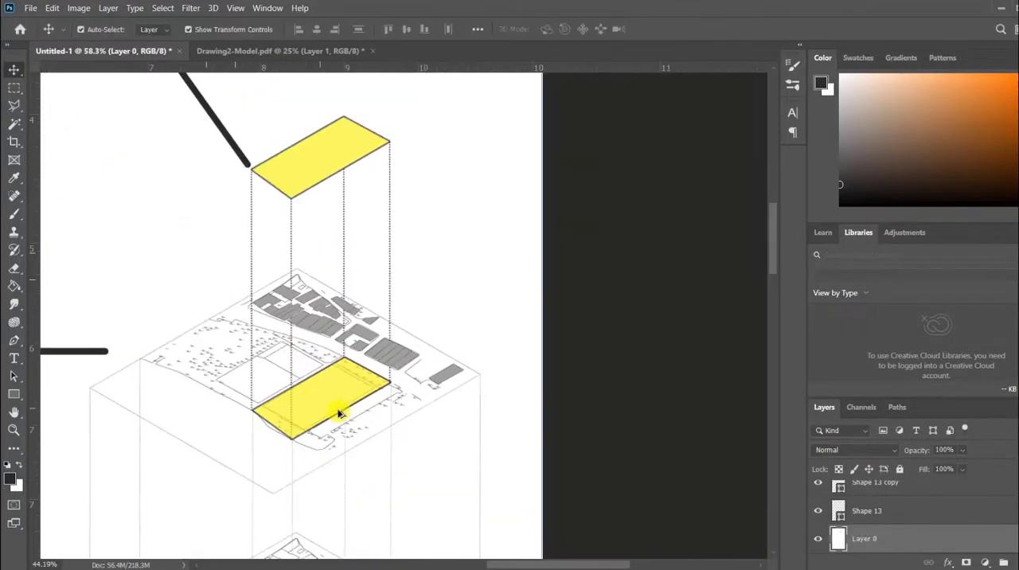
{"action": "scroll", "coordinate": [480, 200], "scroll_direction": "down", "scroll_amount": 4}
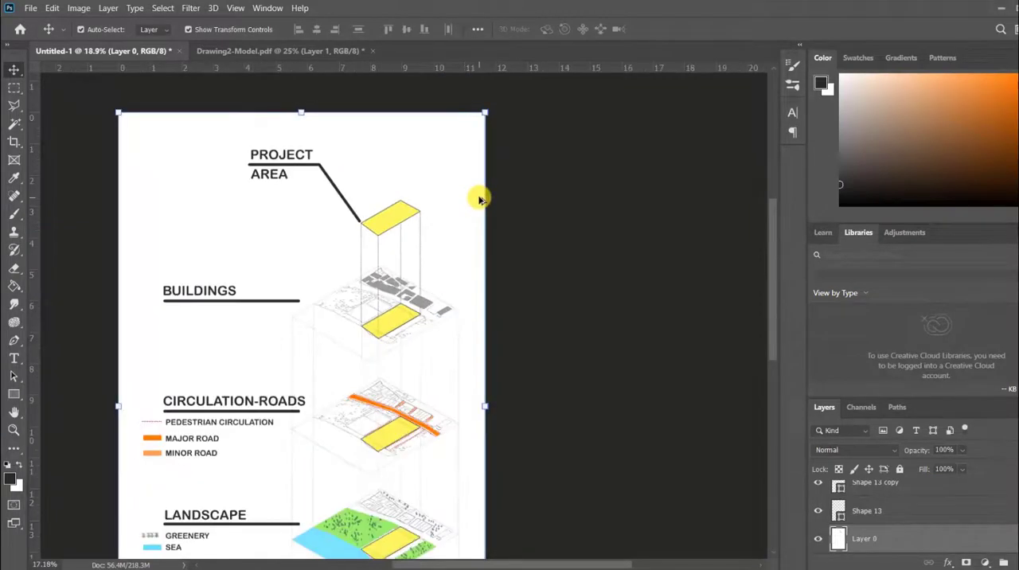